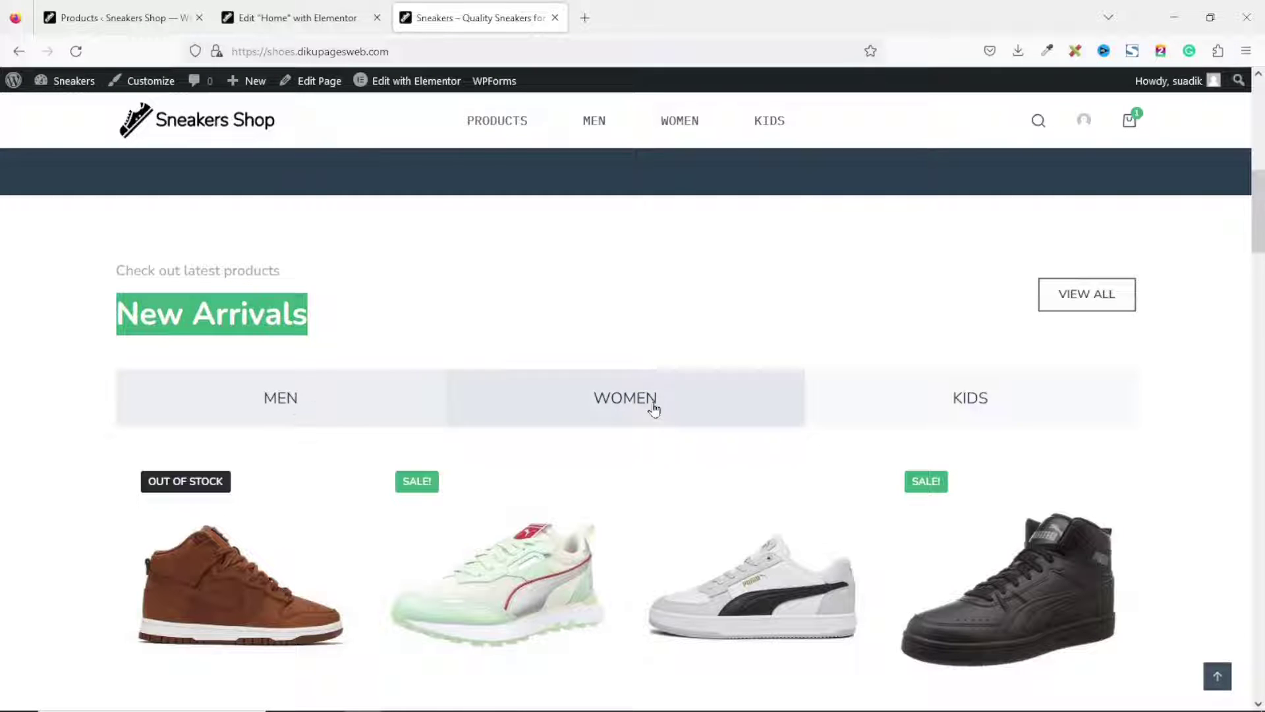
Step: Preview the WOMEN, KIDS and MEN New Arrivals tabs on the reference shop, ending on WOMEN
click(651, 404)
click(952, 405)
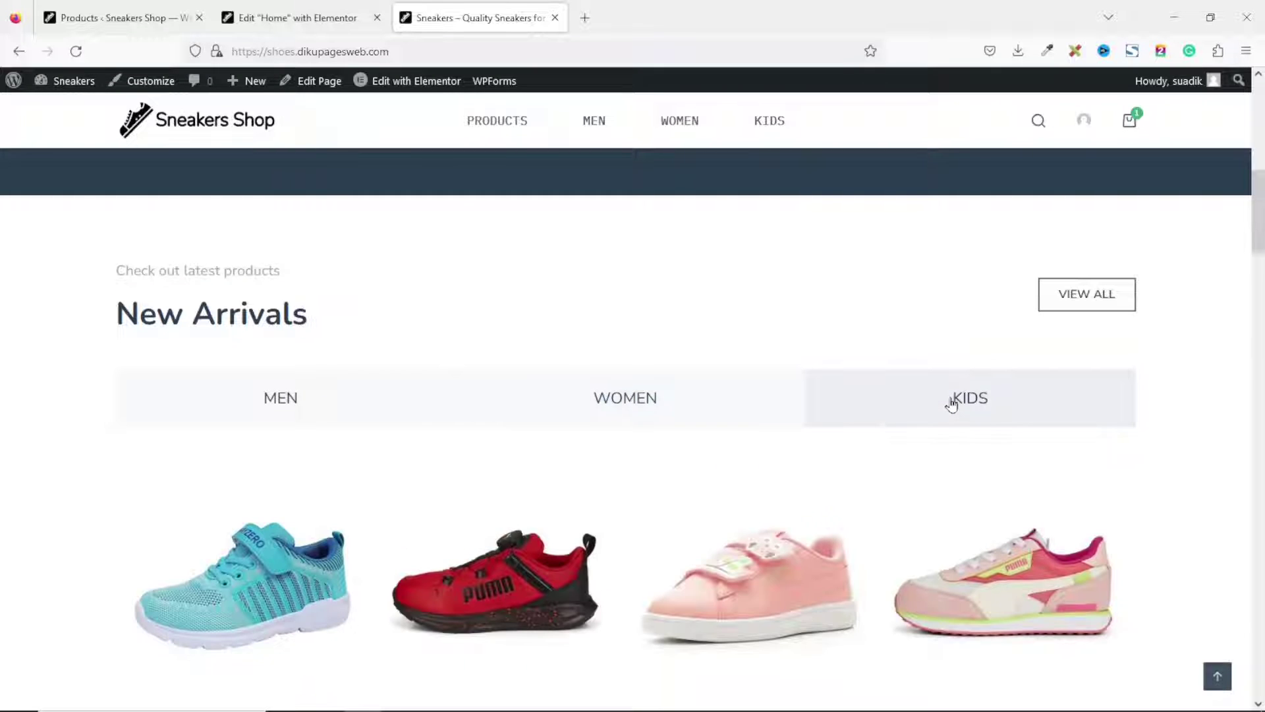
click(656, 412)
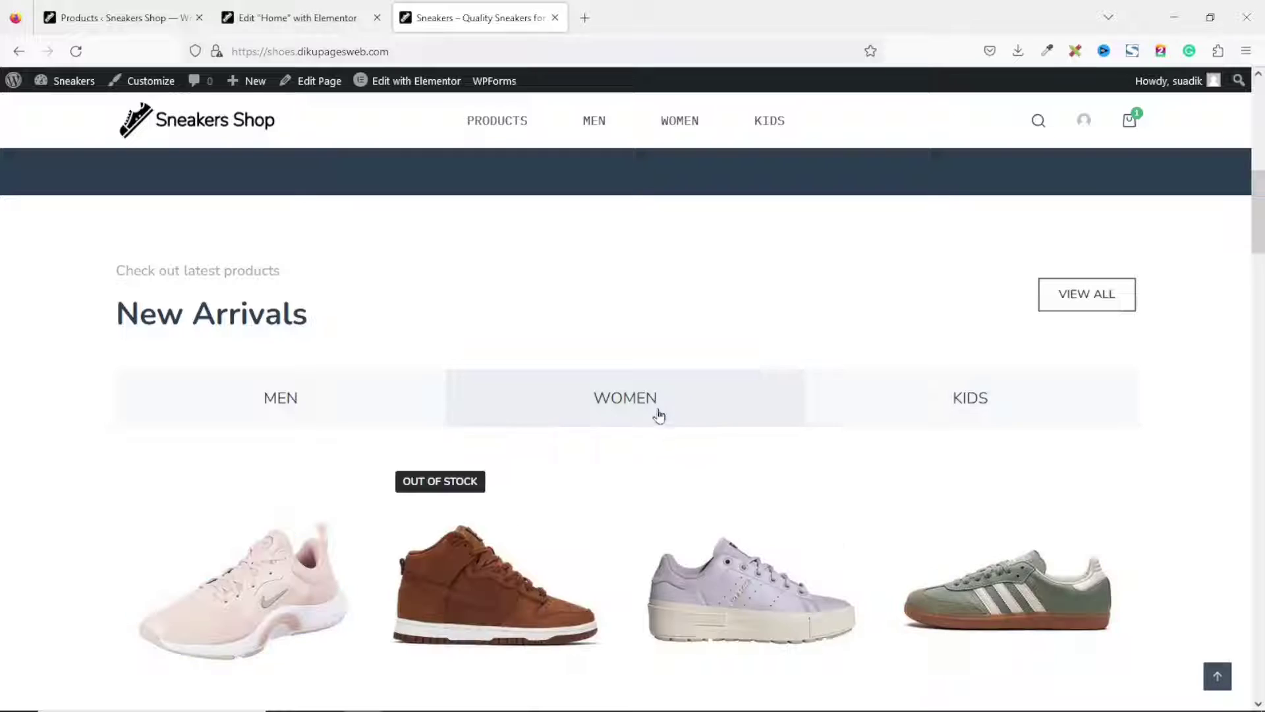
click(318, 412)
click(584, 425)
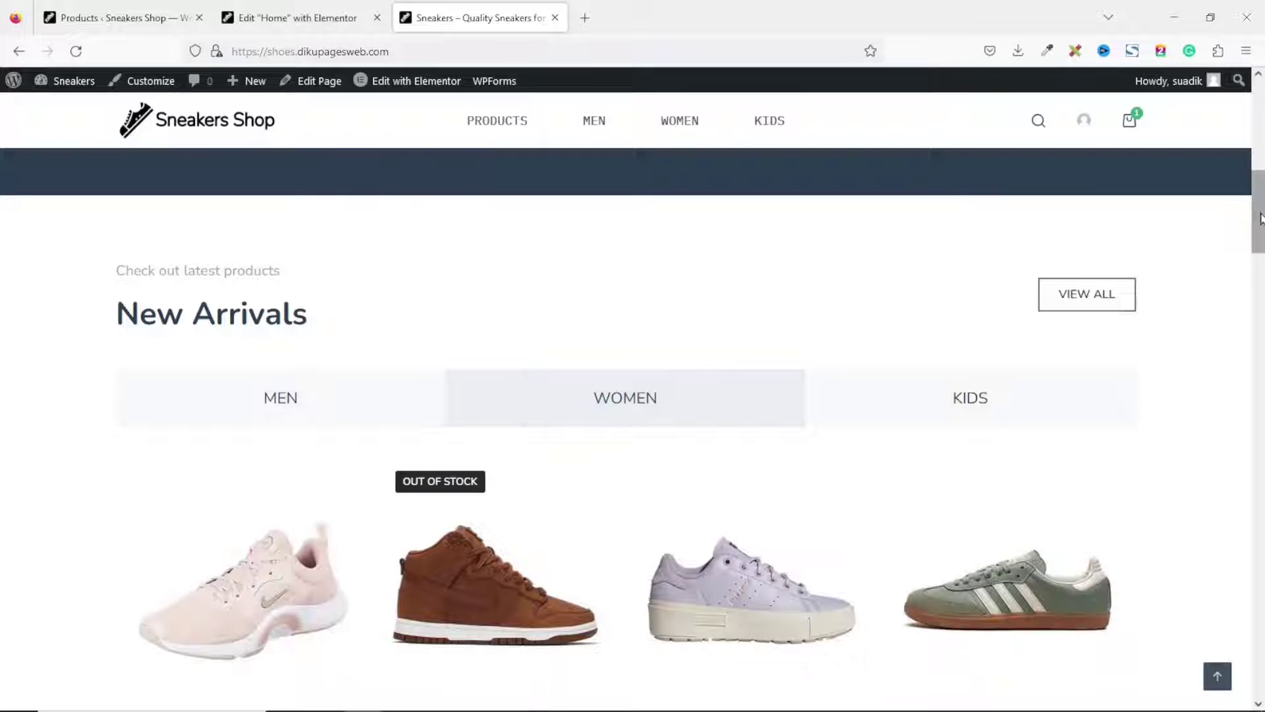
scroll(808, 373, down, 5)
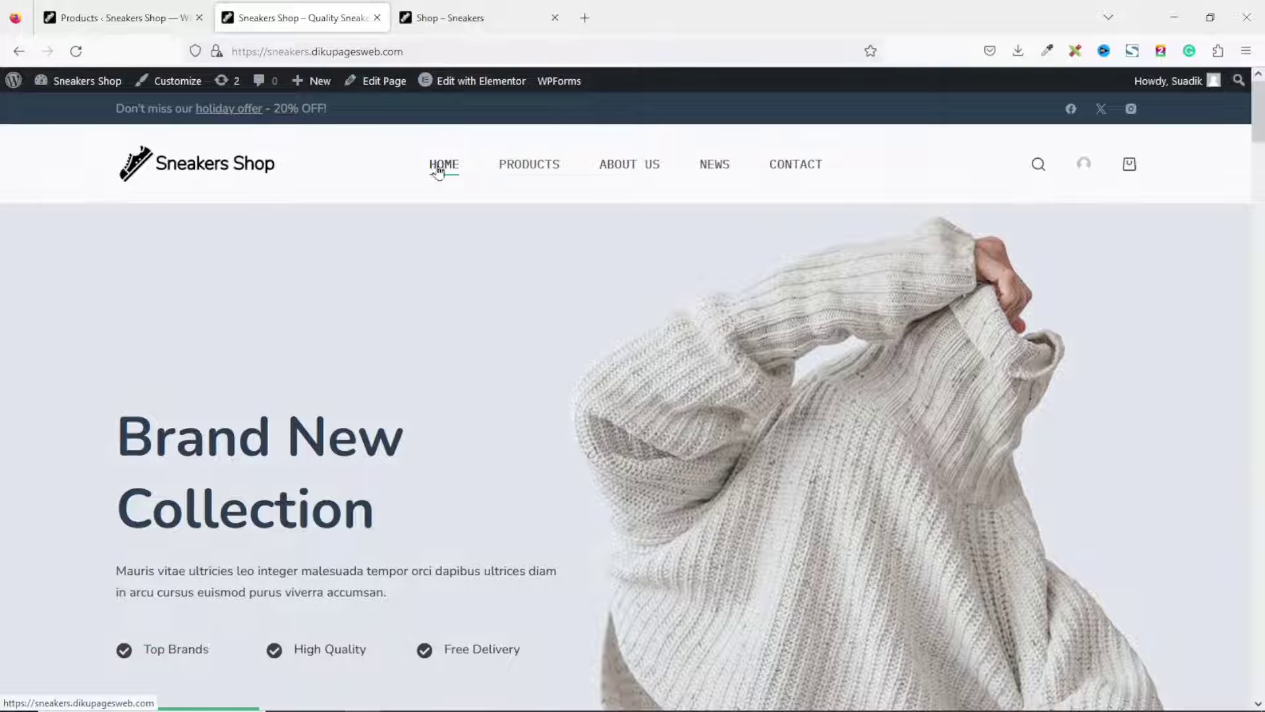
Step: Open the Sneakers Shop homepage in Elementor and compare it with the reference shop's tabbed products
mouse_move(483, 96)
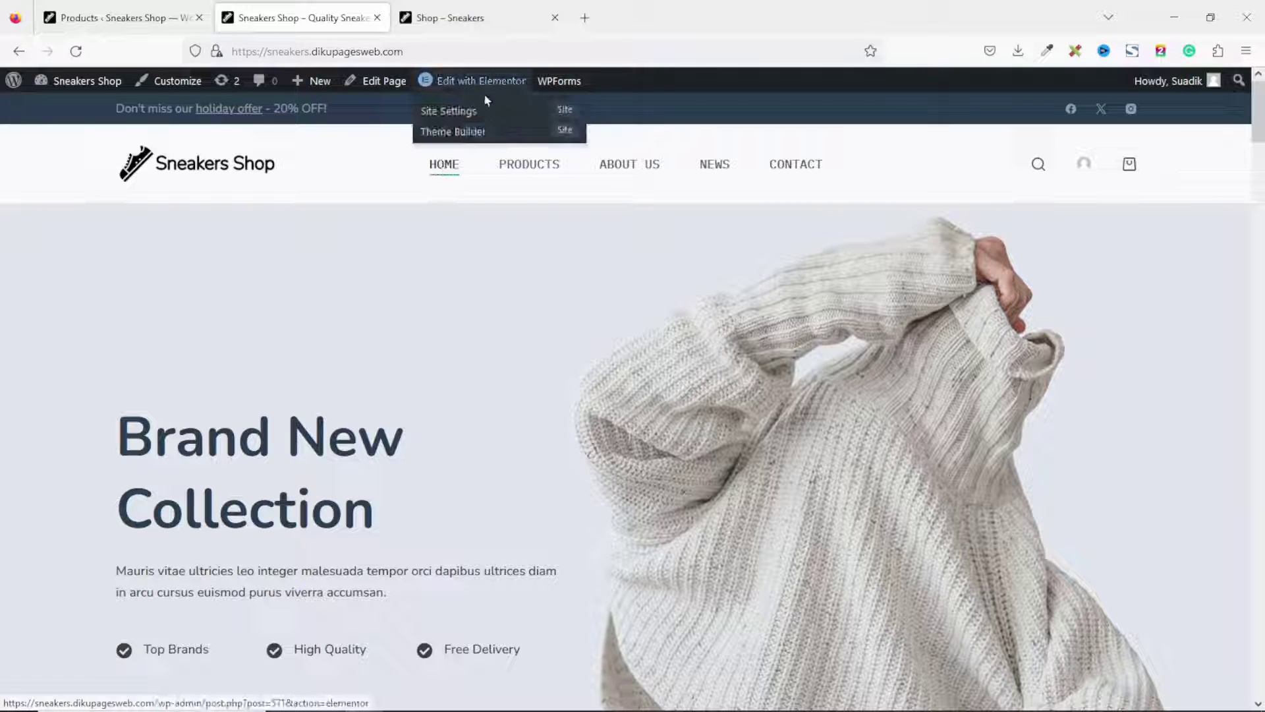
click(493, 83)
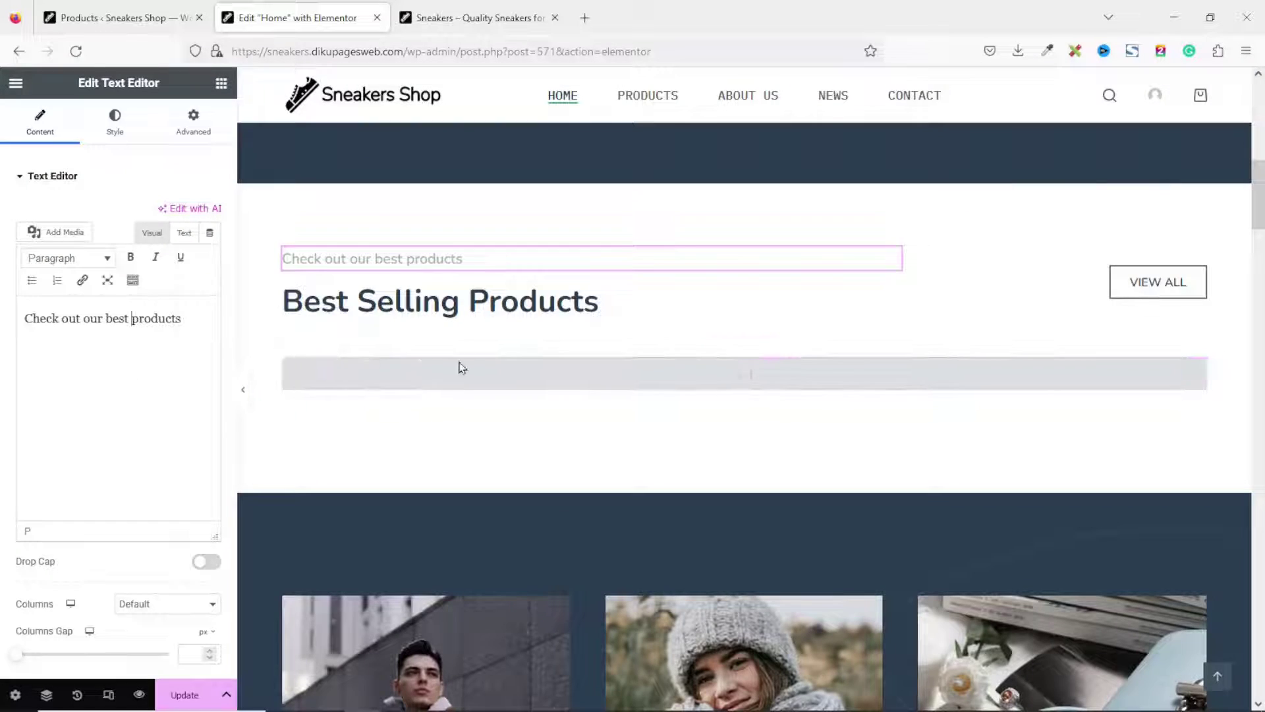
click(484, 22)
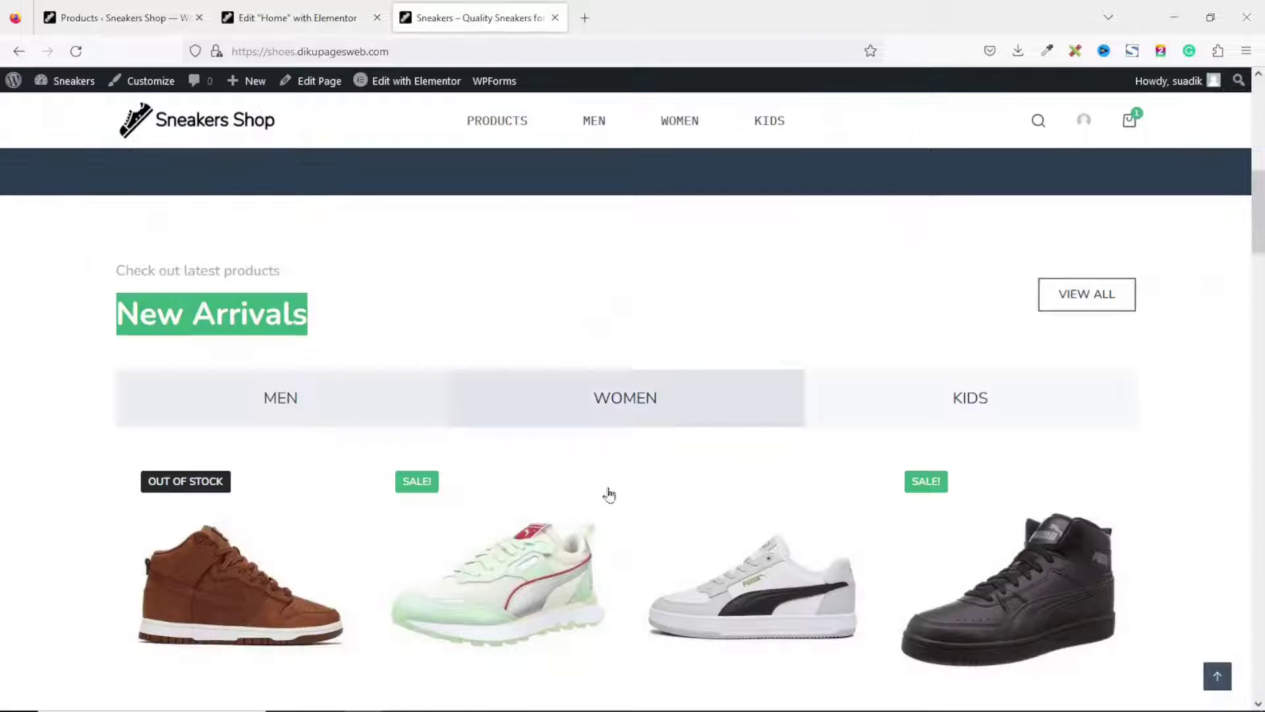
Step: Select the Best Selling Products shortcode widget and its full text, then return to the reference shop
click(319, 25)
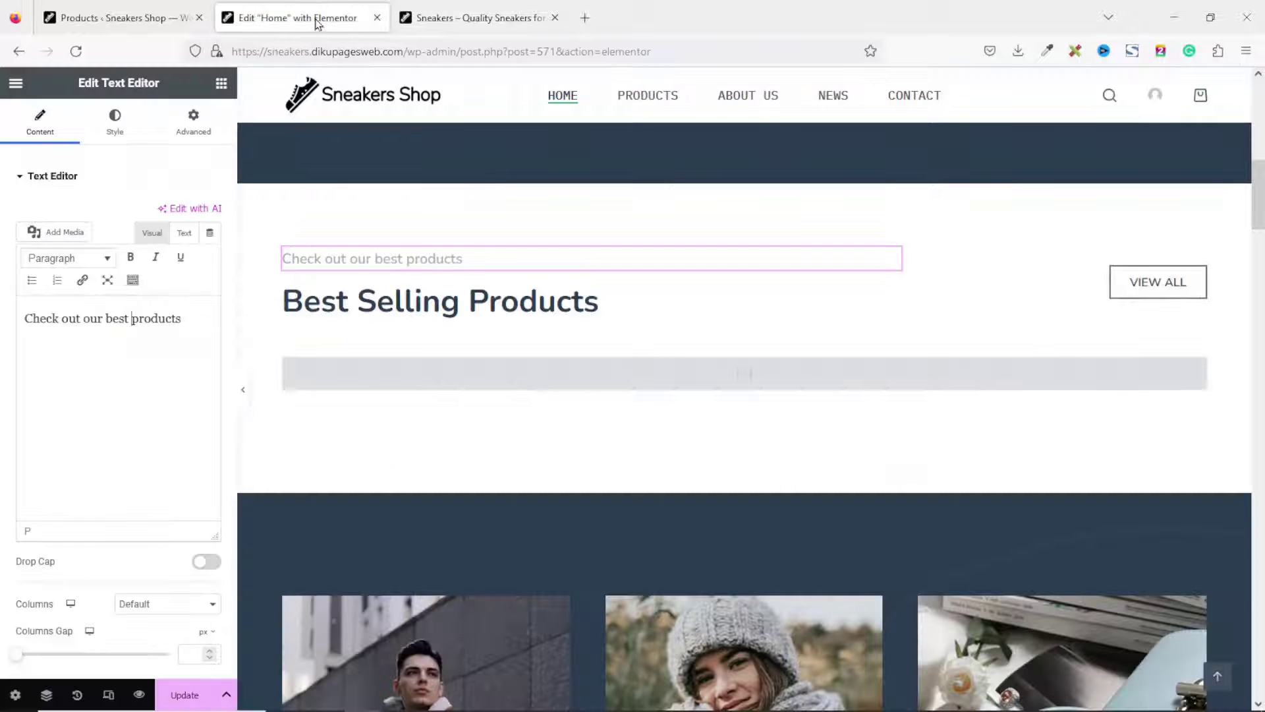
click(533, 386)
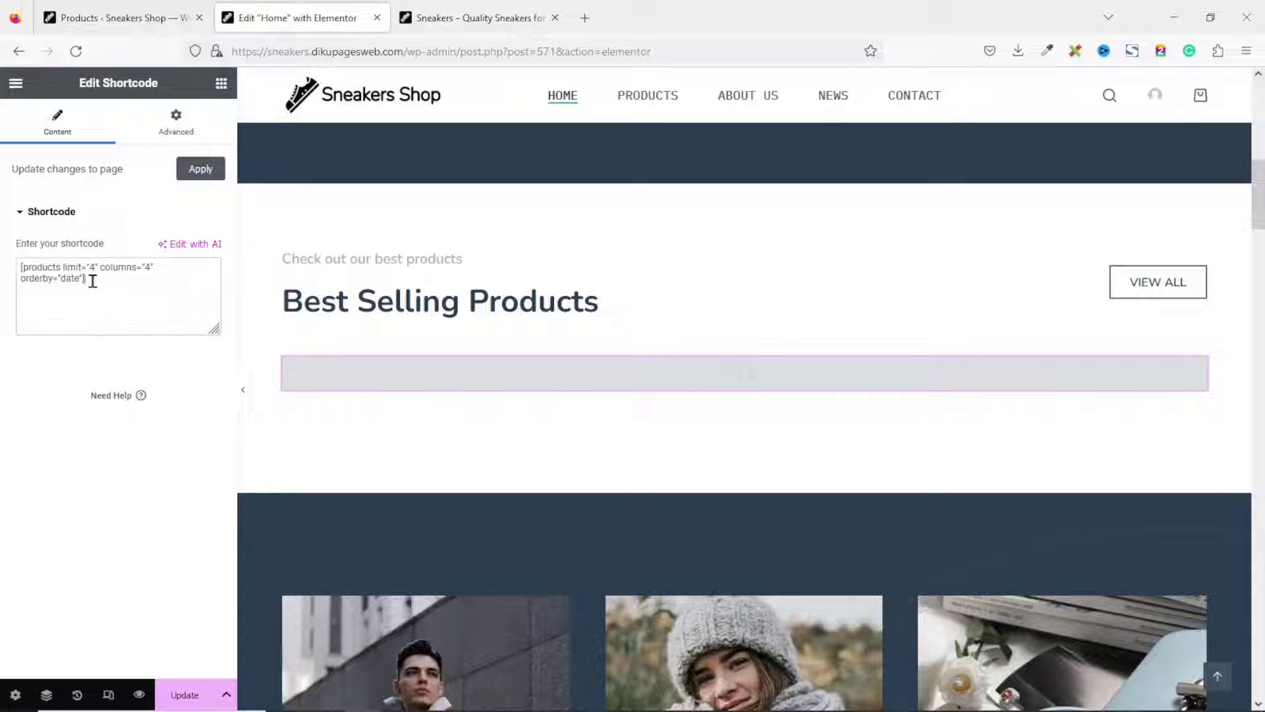
drag(93, 279, 1, 247)
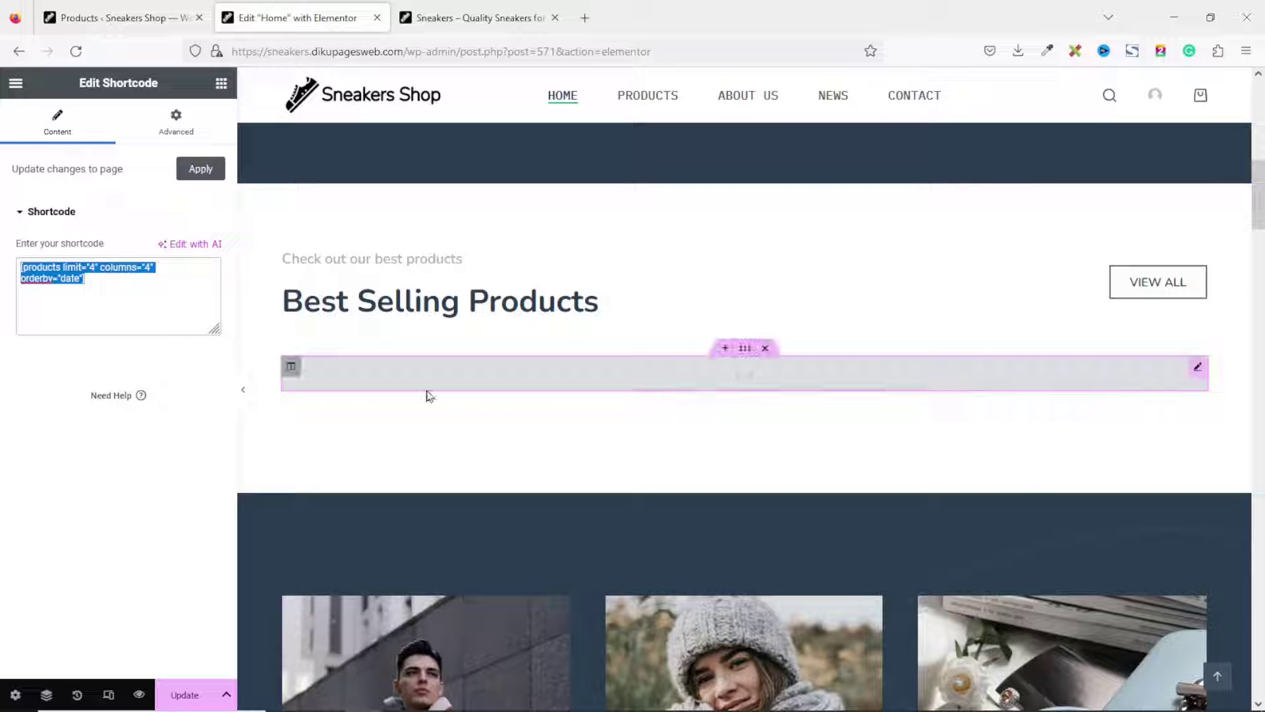
click(474, 16)
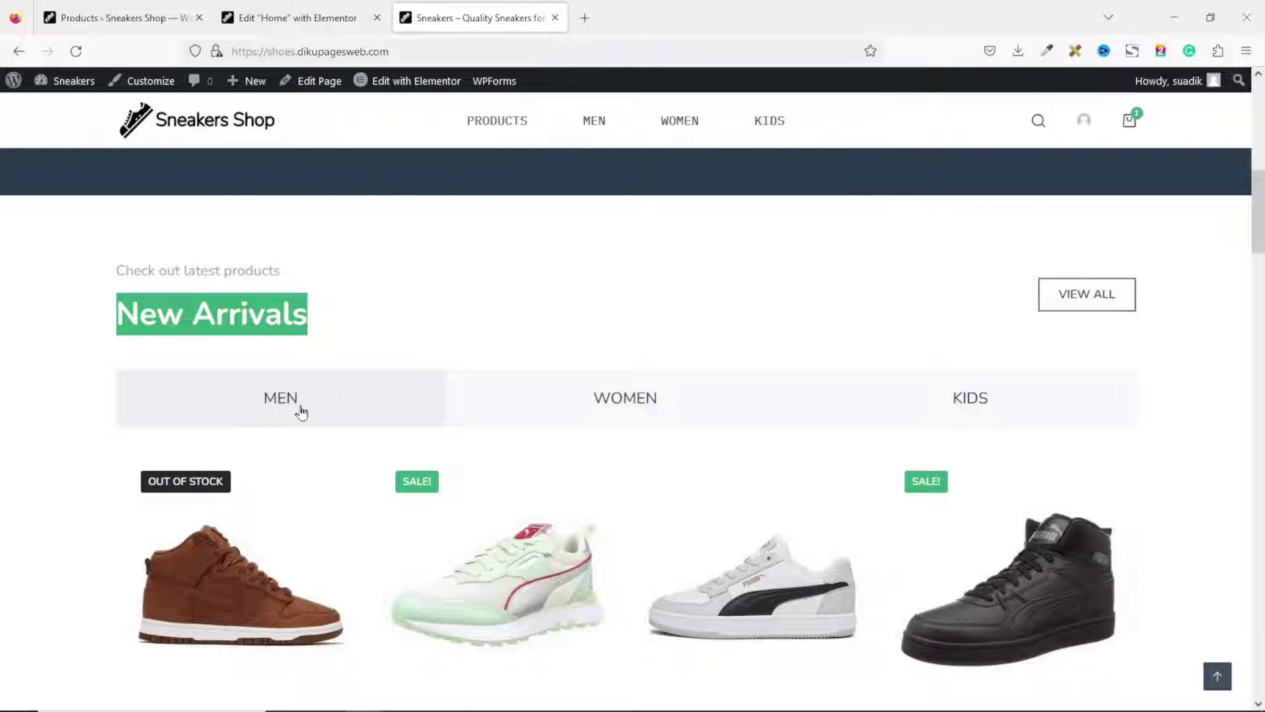
Step: Cycle through the WOMEN, KIDS and MEN New Arrivals tabs on the reference shop again
click(649, 404)
click(951, 403)
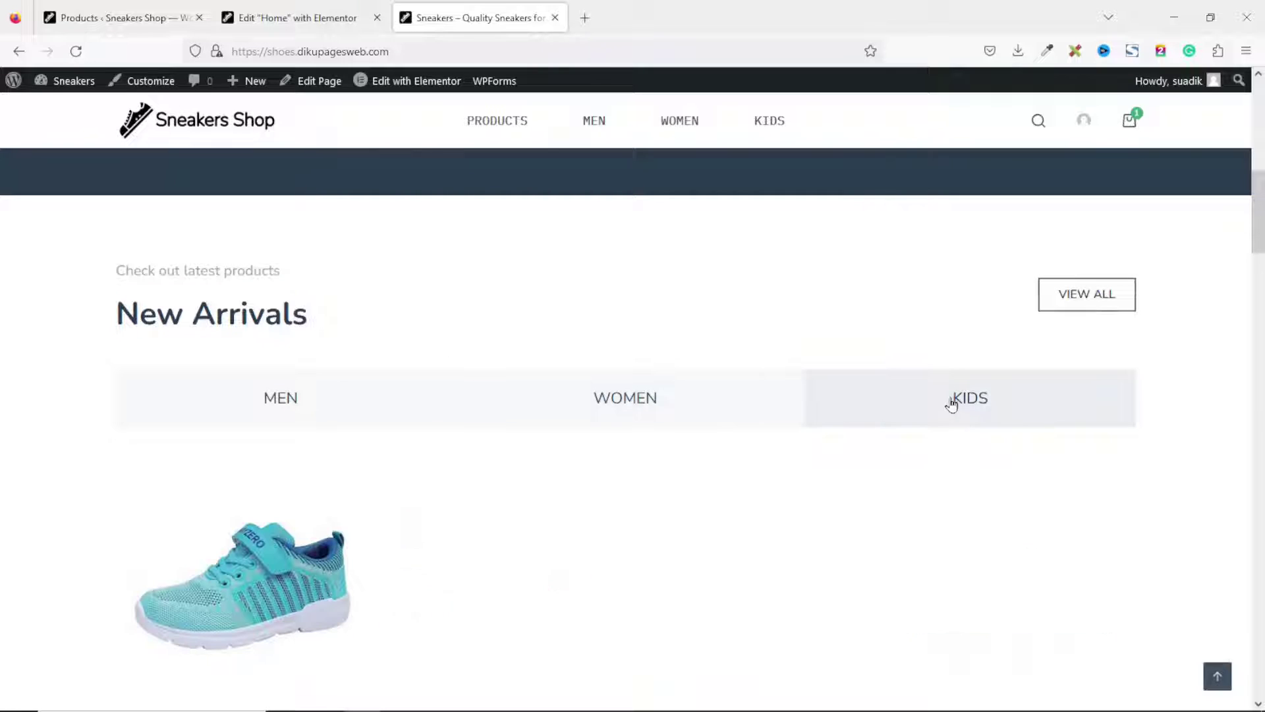
click(676, 408)
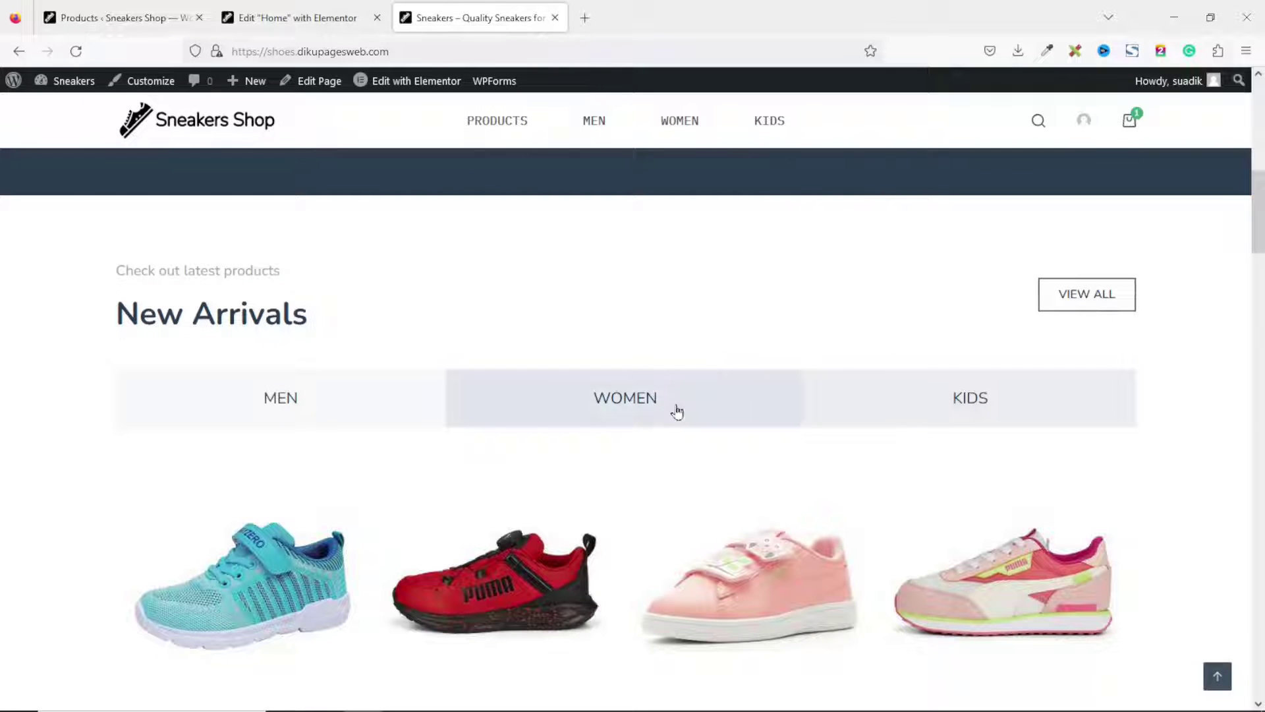
click(322, 409)
click(489, 422)
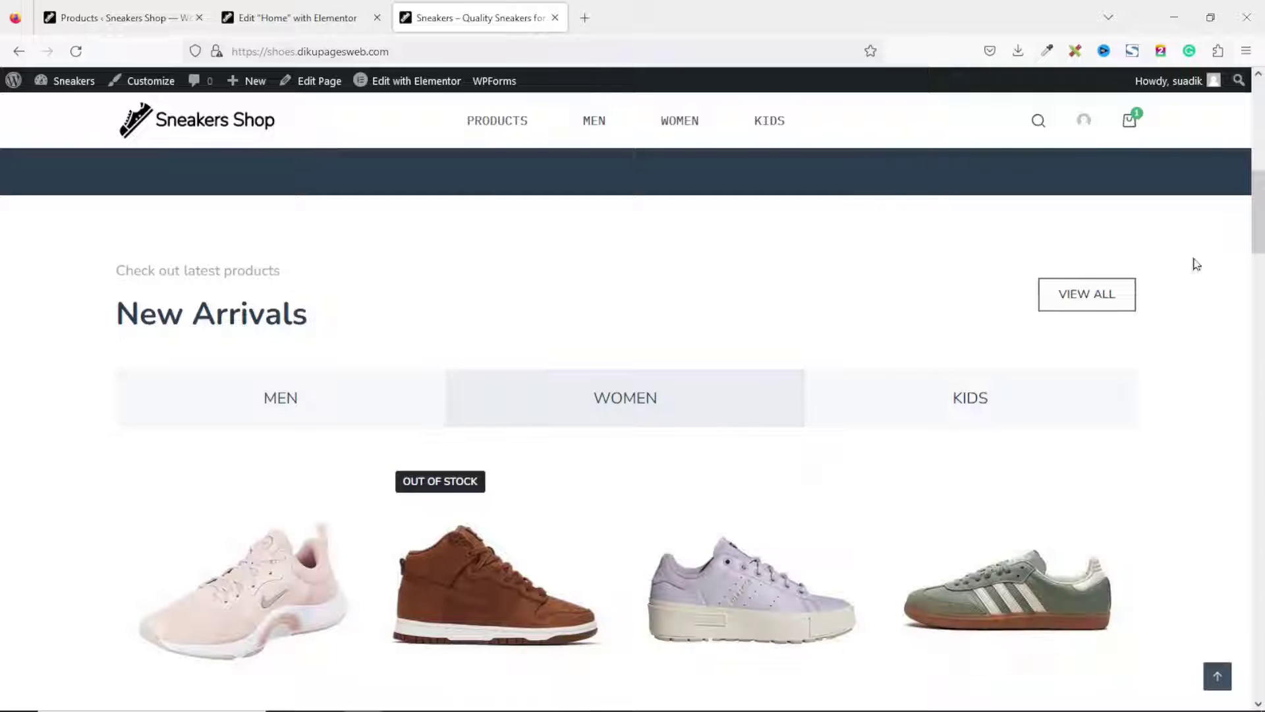
scroll(1197, 264, down, 5)
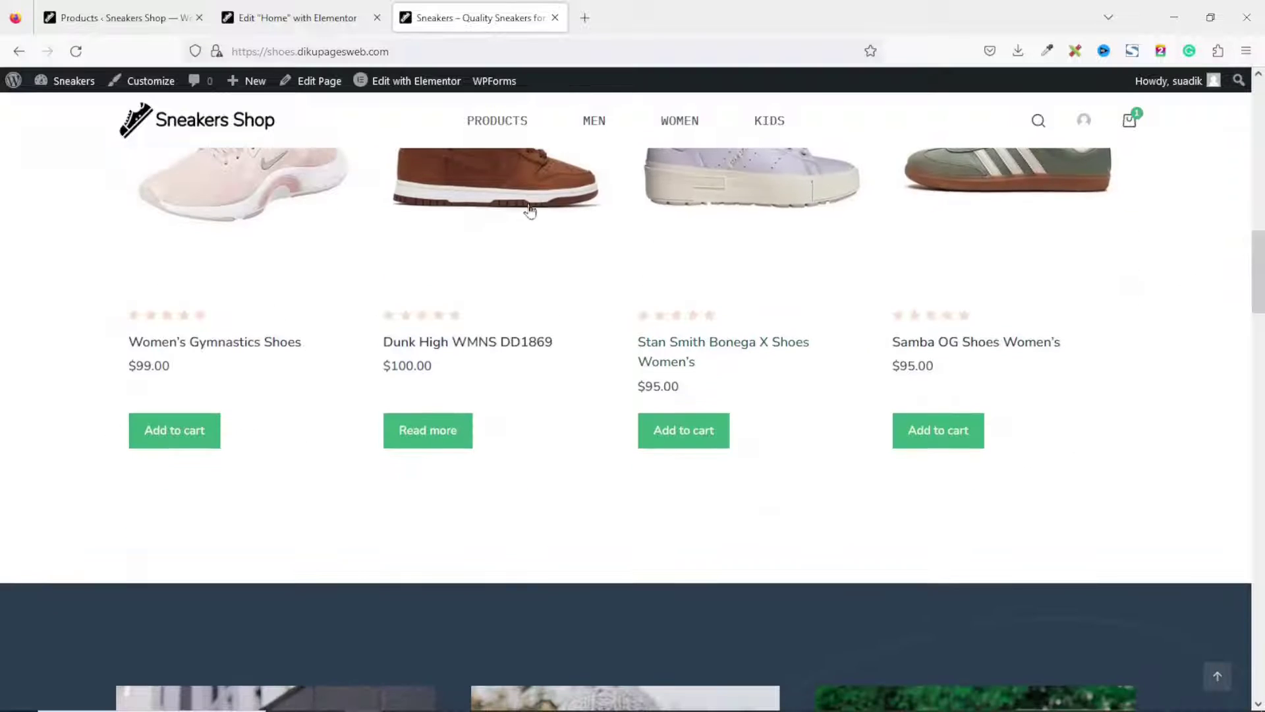
Step: Back in the Elementor editor, search the widgets panel for 'tabs'
key(ctrl+Page_Up)
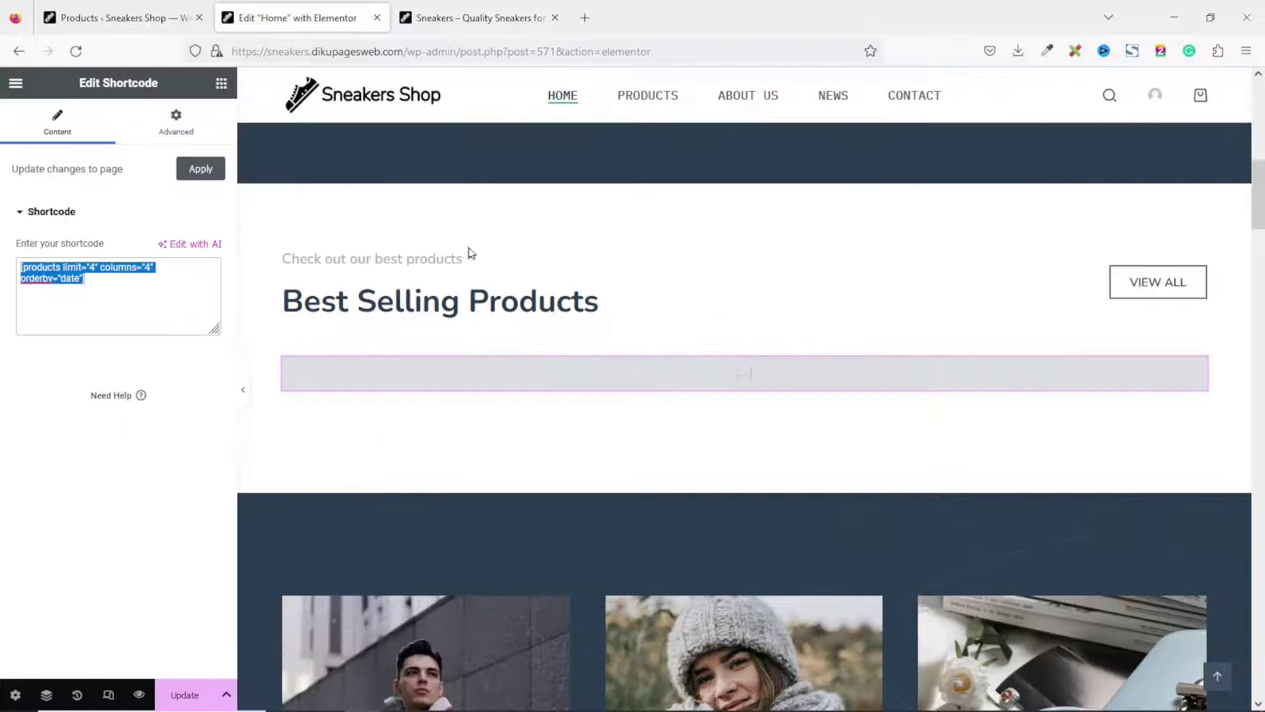
click(221, 84)
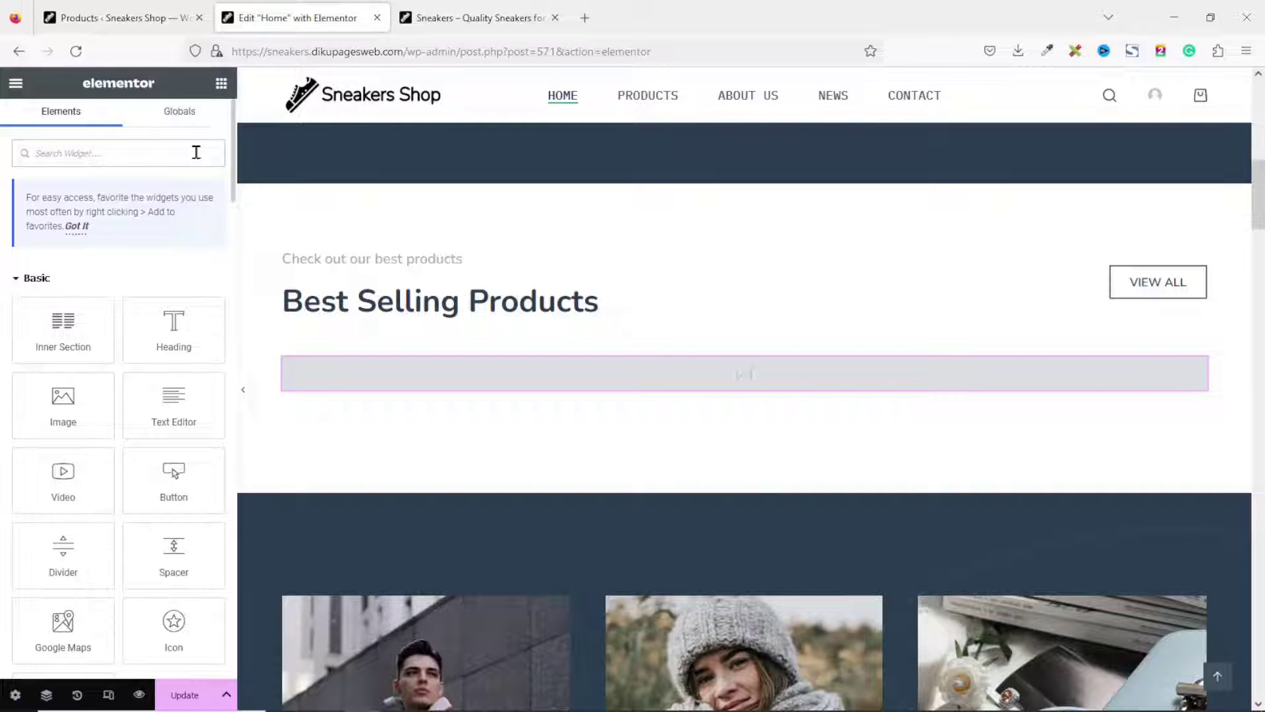
click(197, 152)
text(tabs)
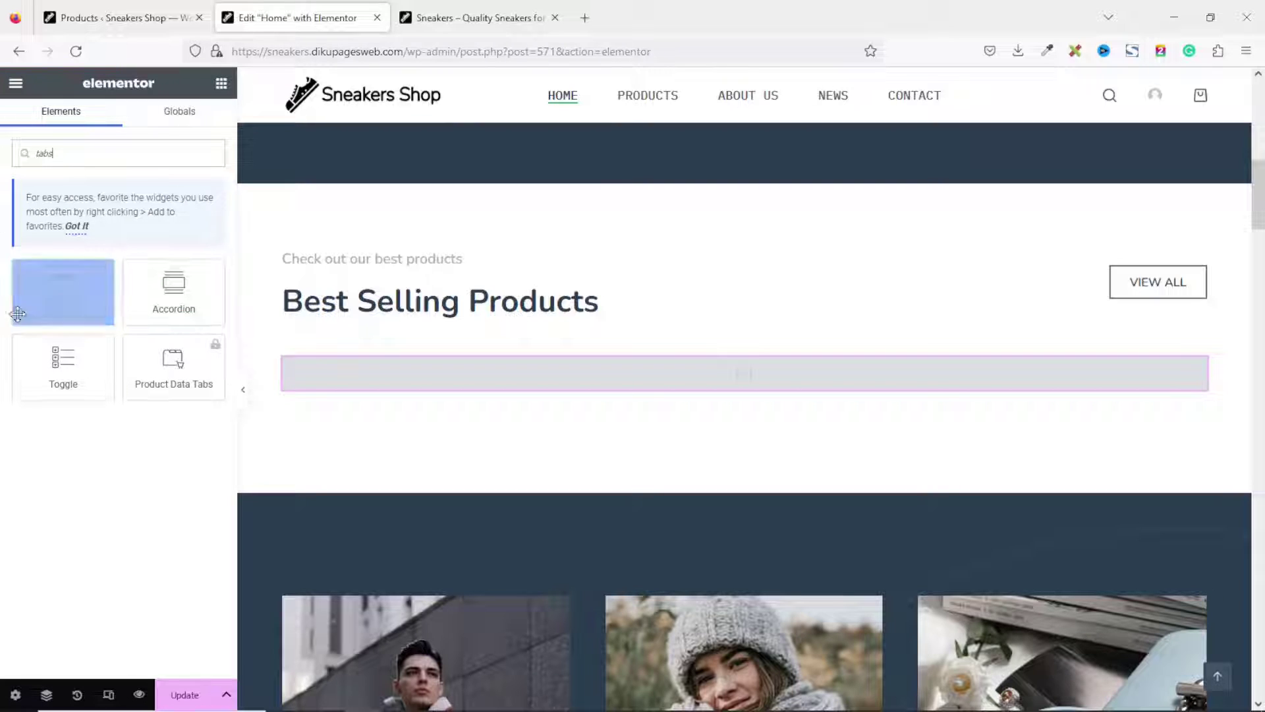
Step: Recheck the reference shop's KIDS tab, then open the store's Products list
click(452, 19)
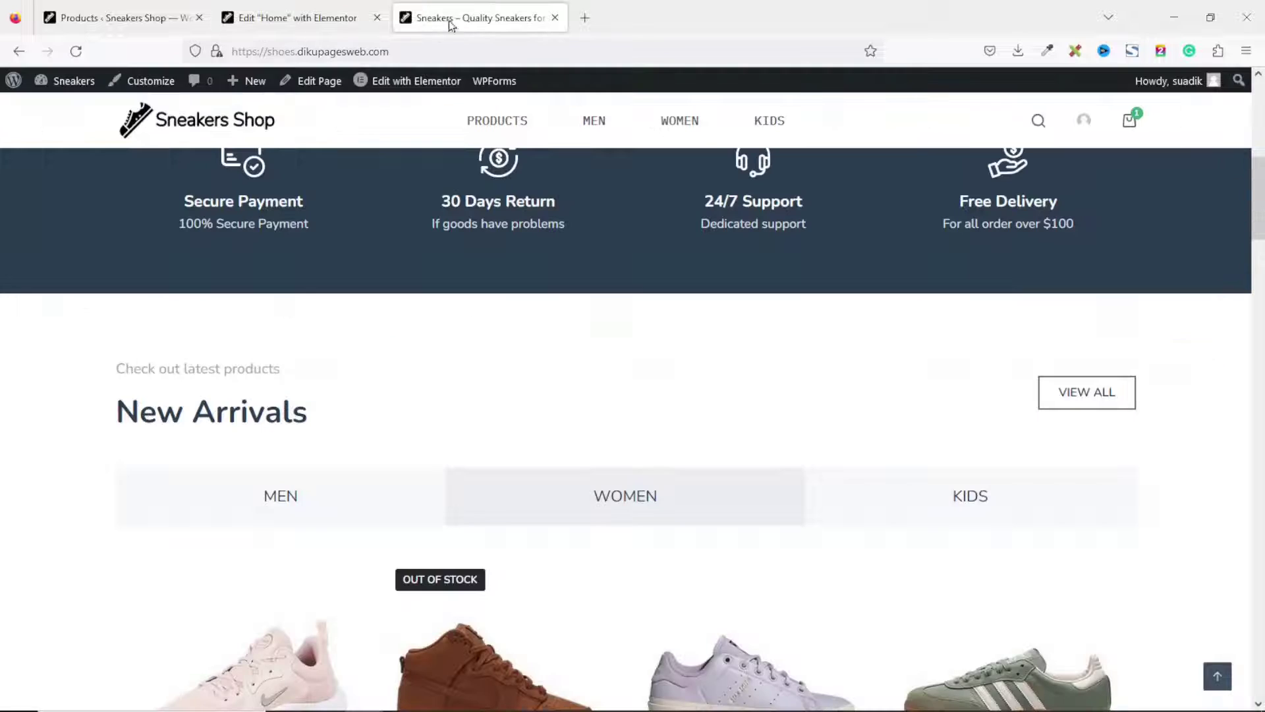
click(882, 503)
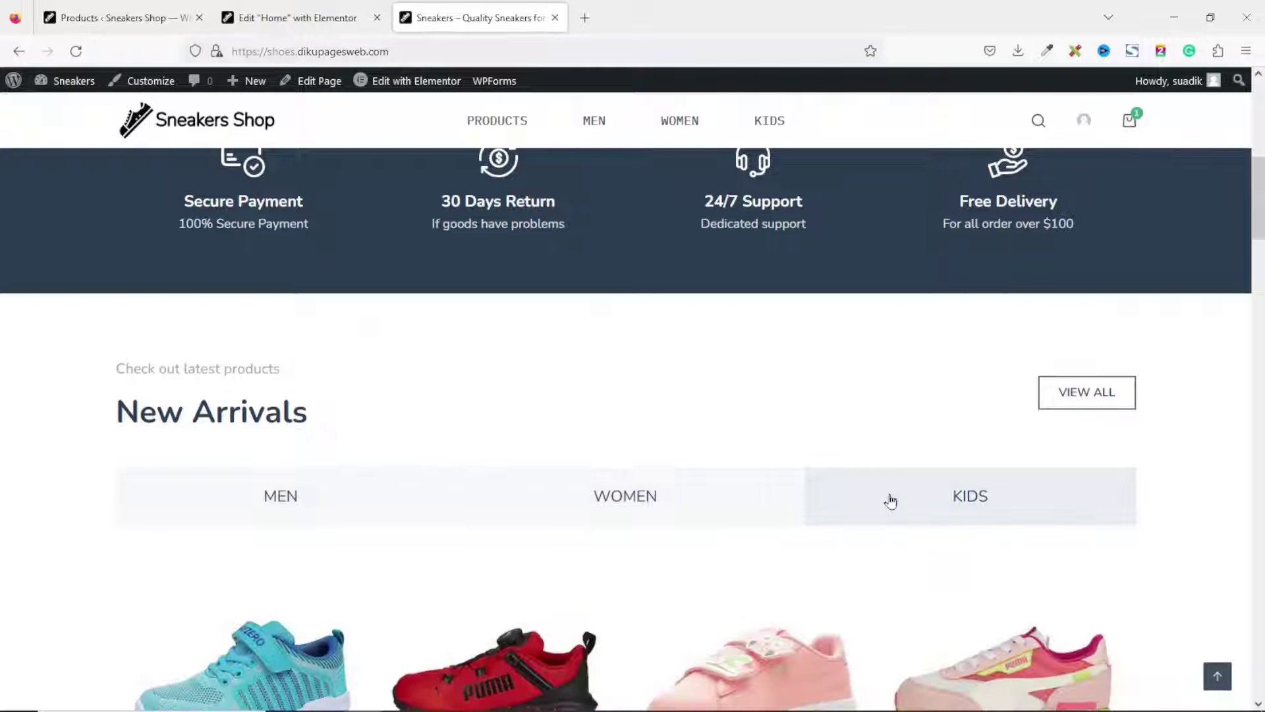
click(307, 24)
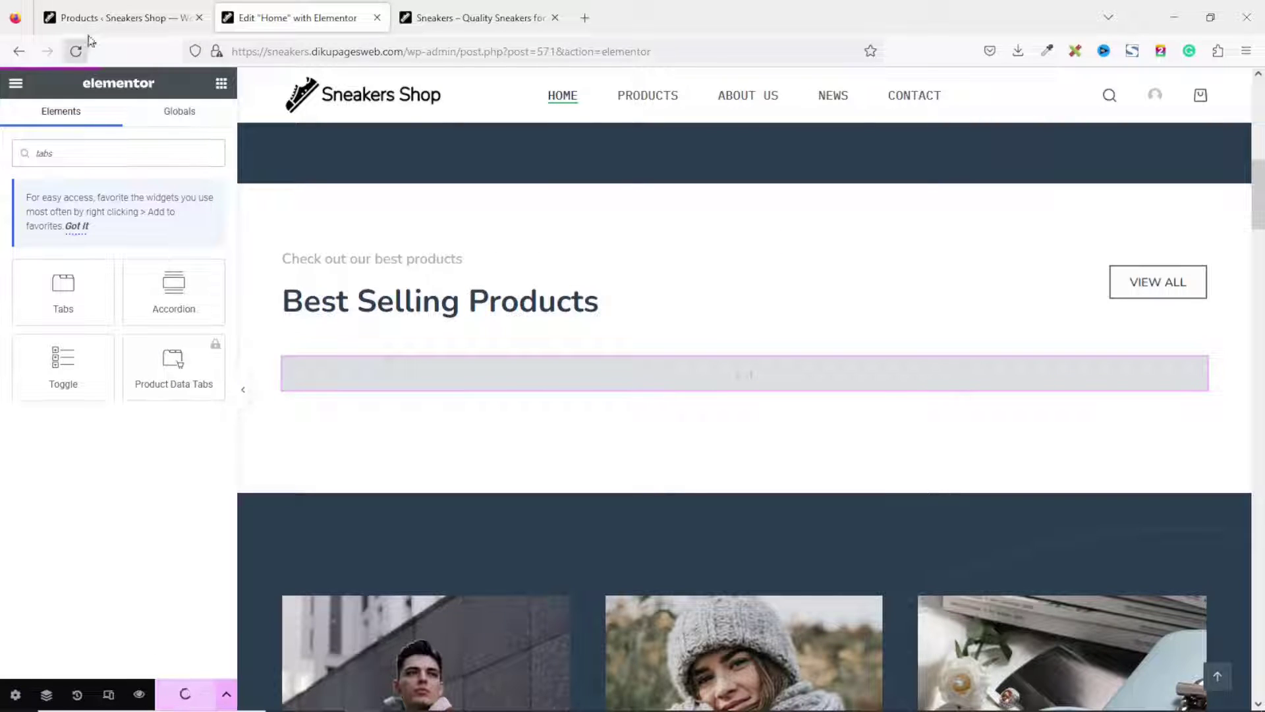
click(99, 16)
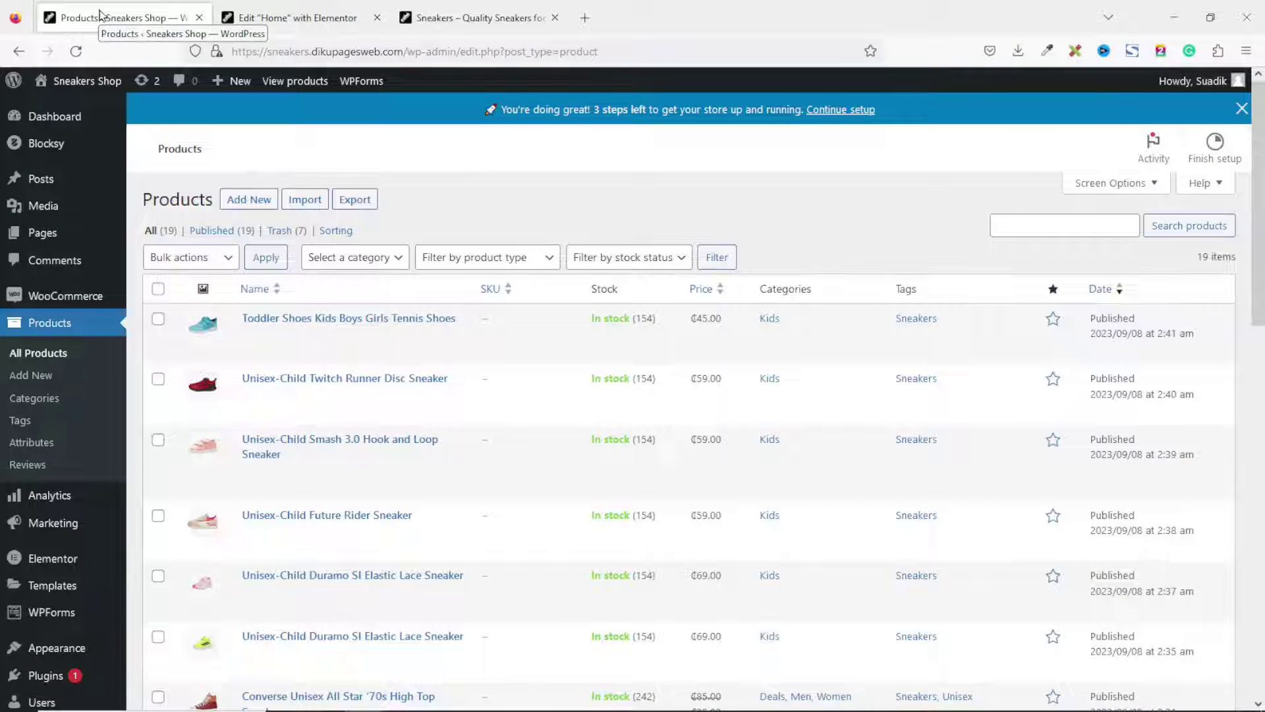
Step: Search Add New Plugins for 'essential addons', then install and activate Essential Addons for Elementor
mouse_move(43, 679)
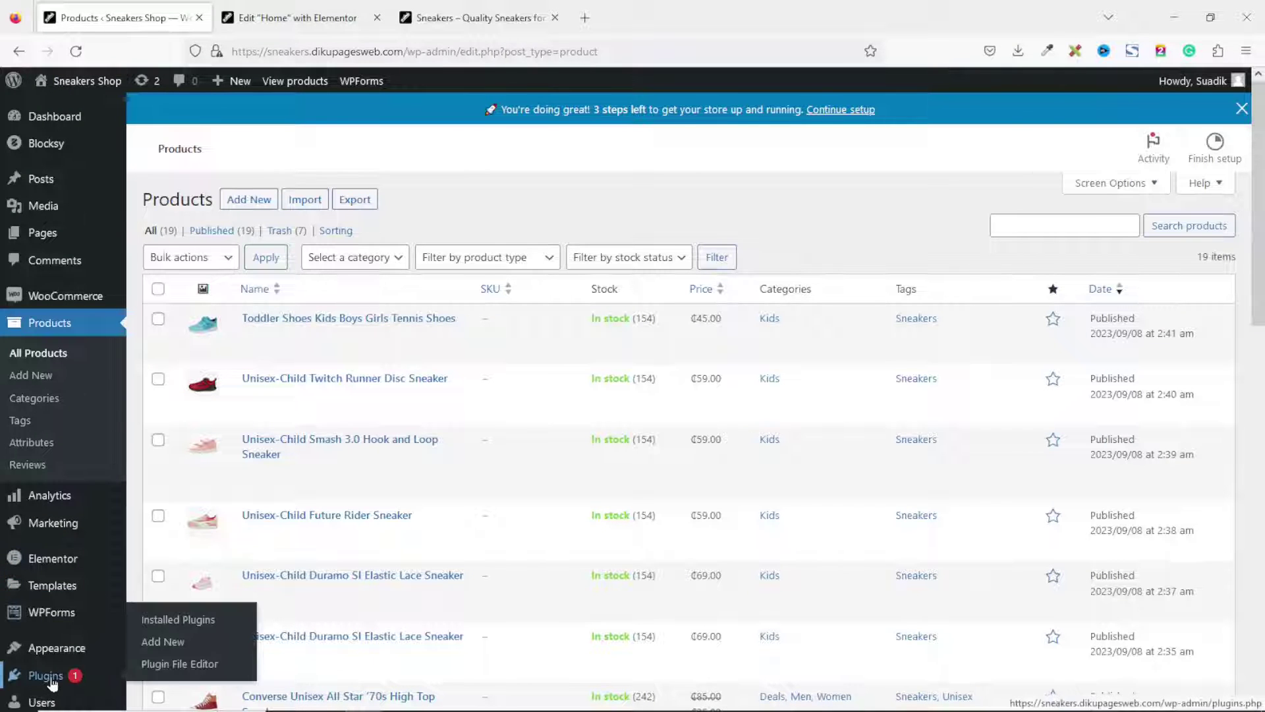
click(172, 645)
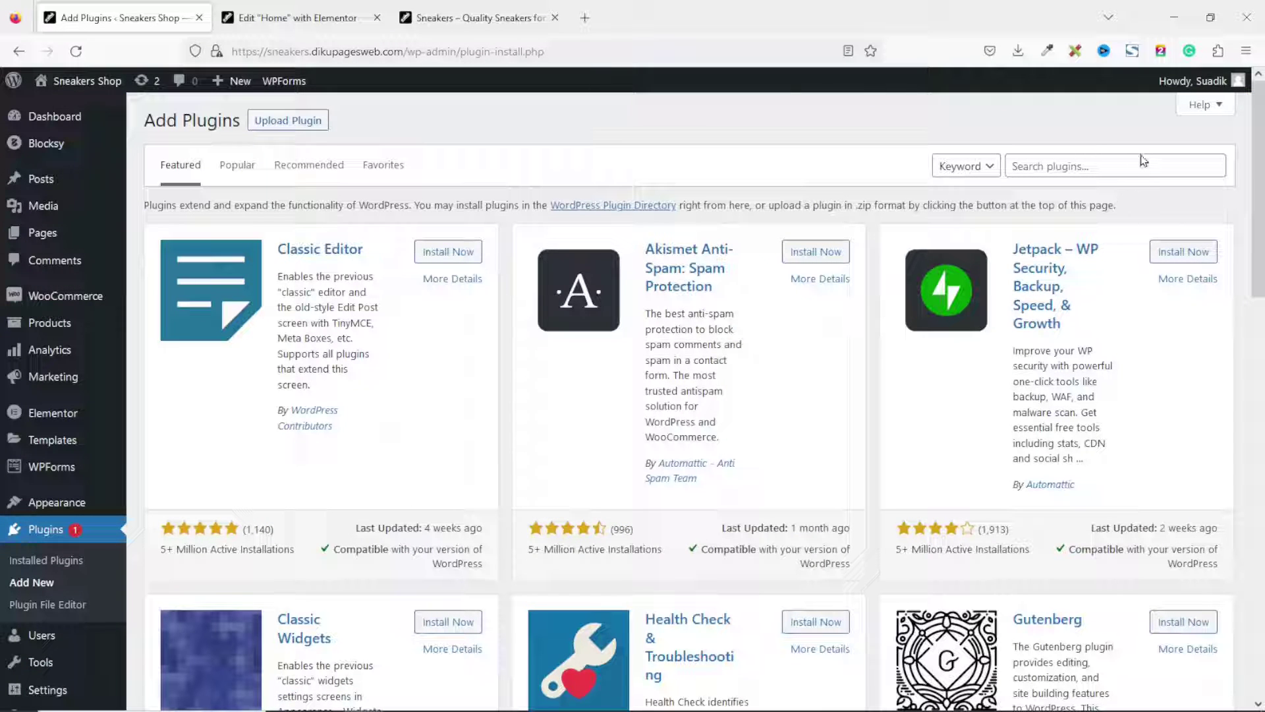
click(1132, 173)
text(essenti)
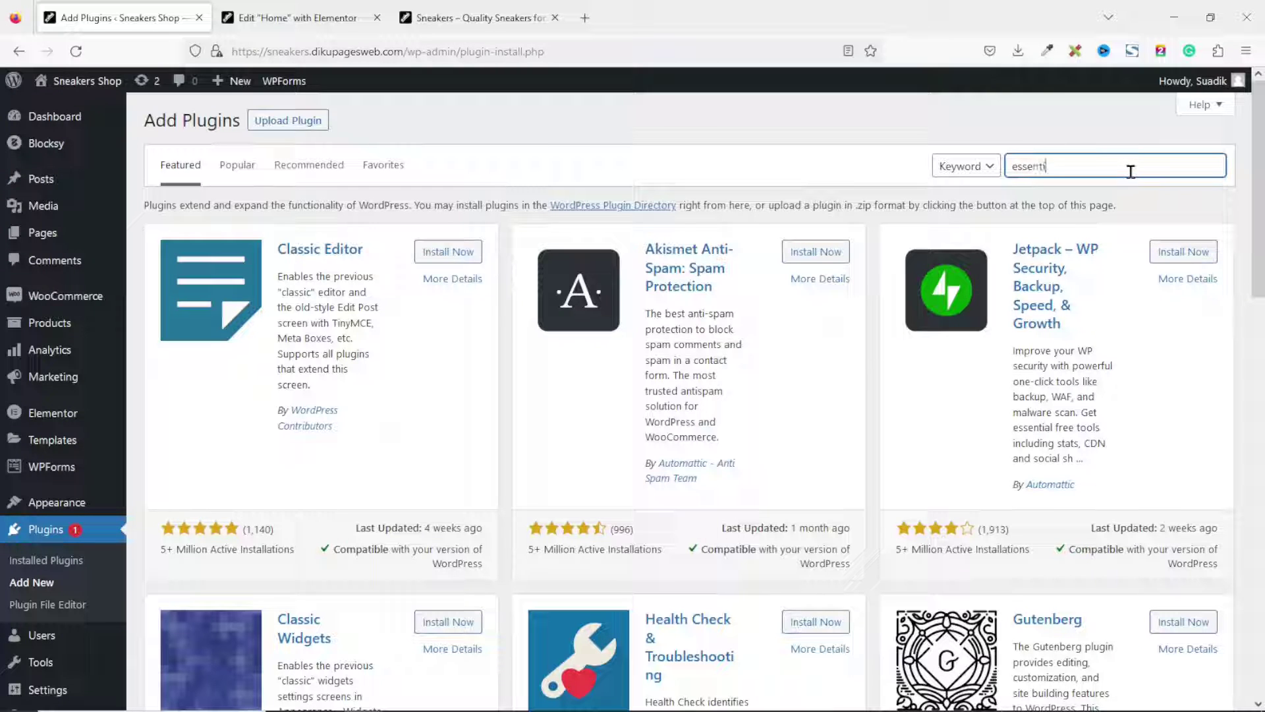
text(al addons)
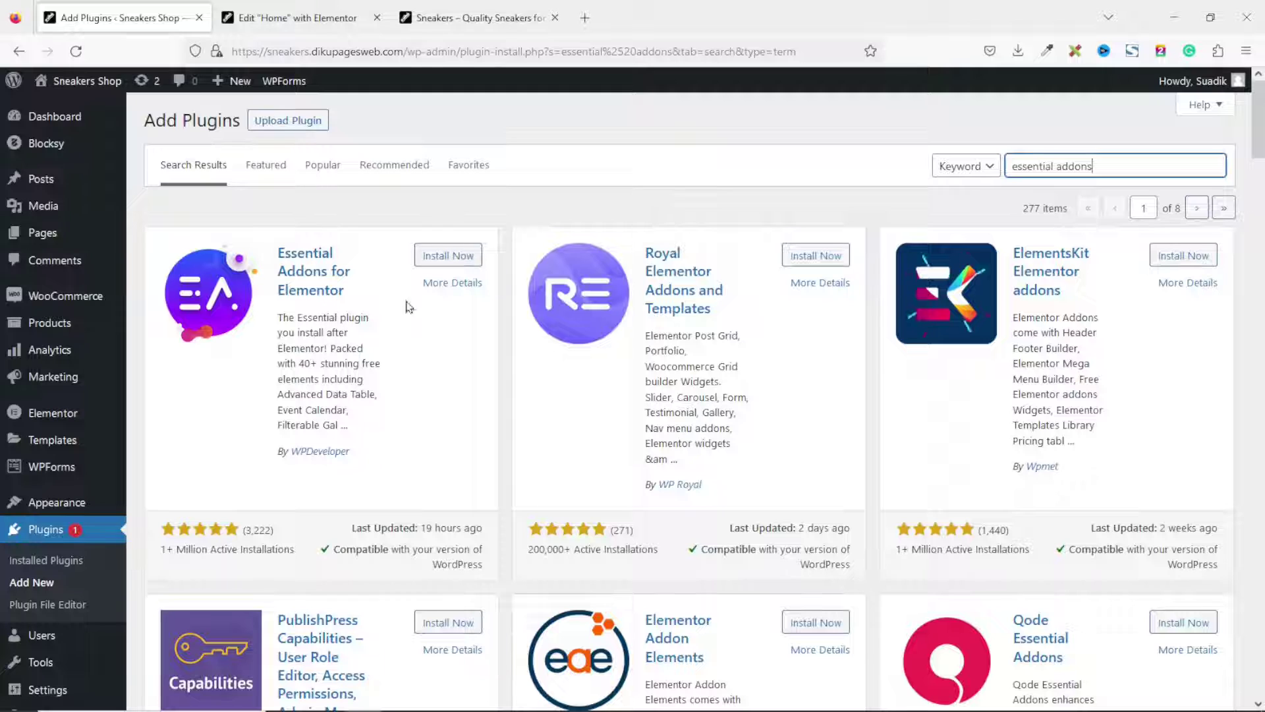
click(453, 261)
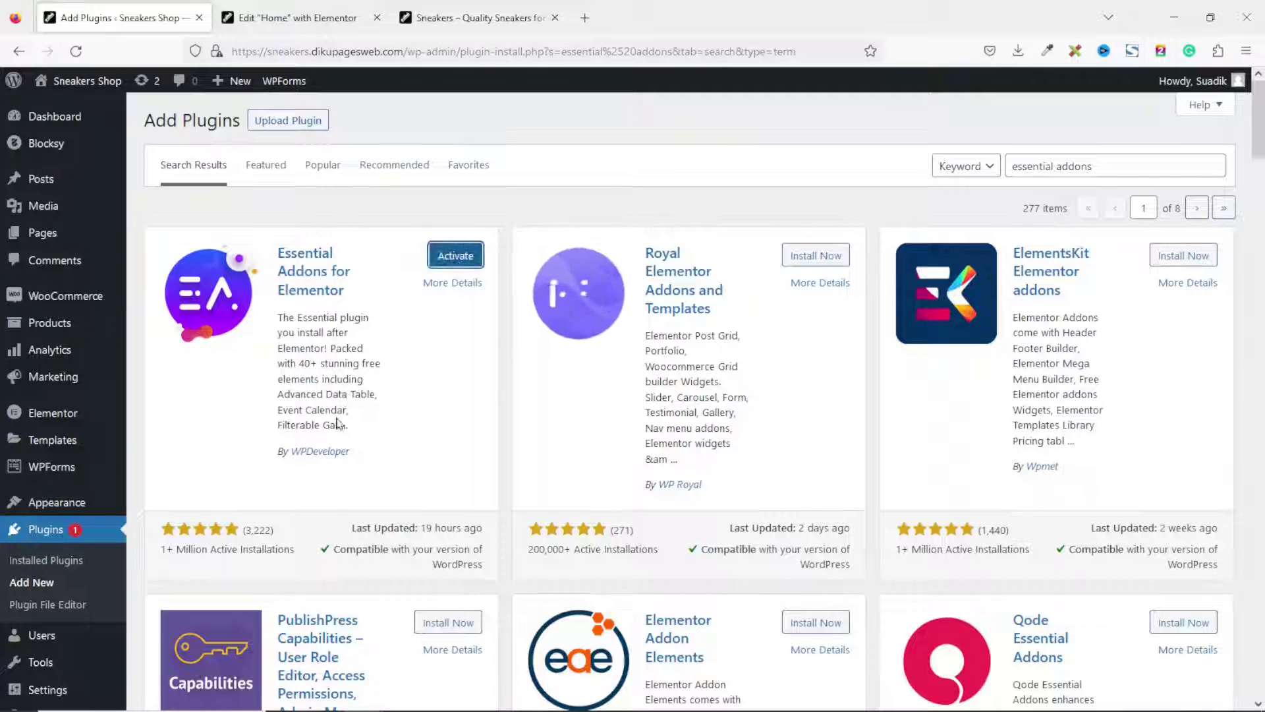
click(455, 257)
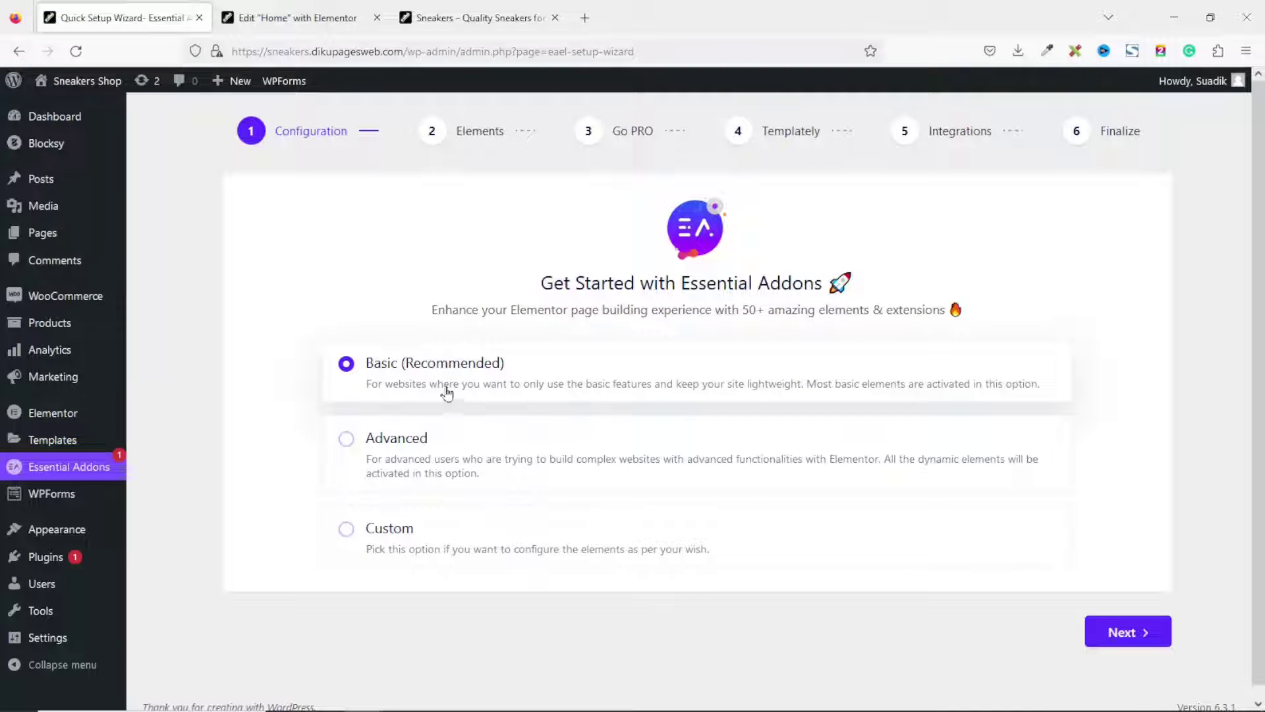
Step: Advance the Essential Addons wizard to the Elements step and show all elements
click(1128, 632)
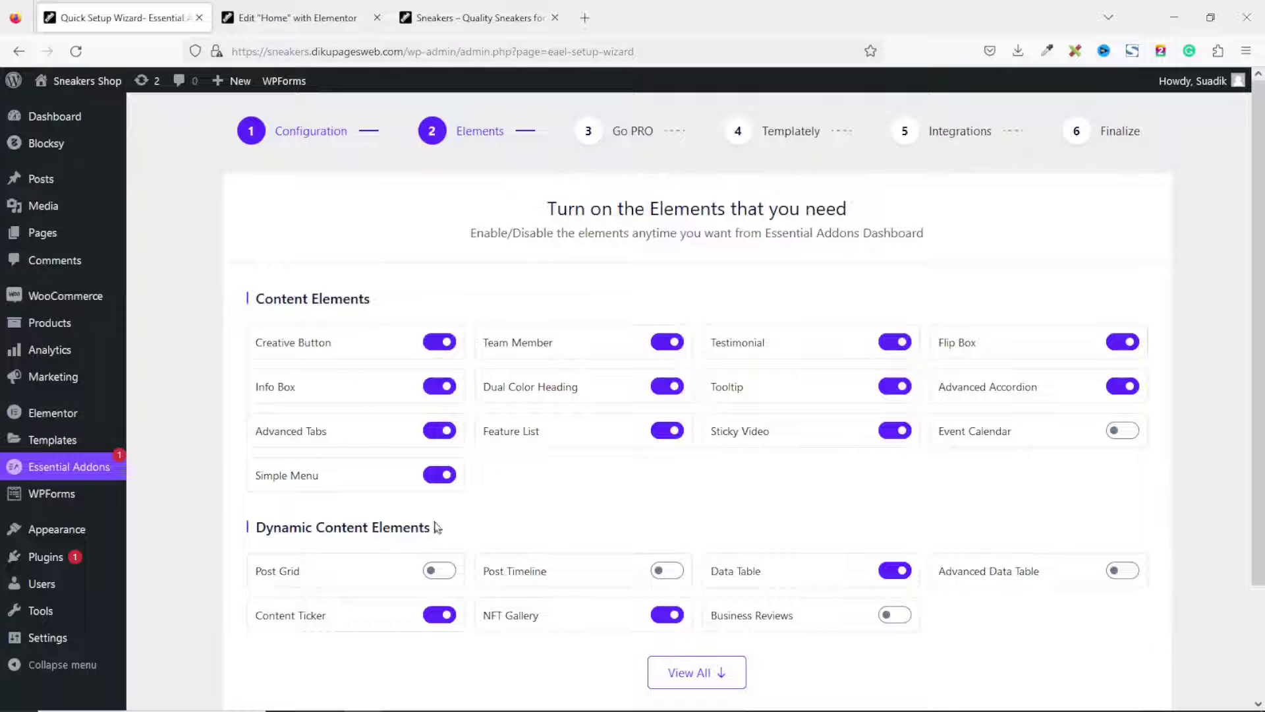
scroll(1258, 356, down, 3)
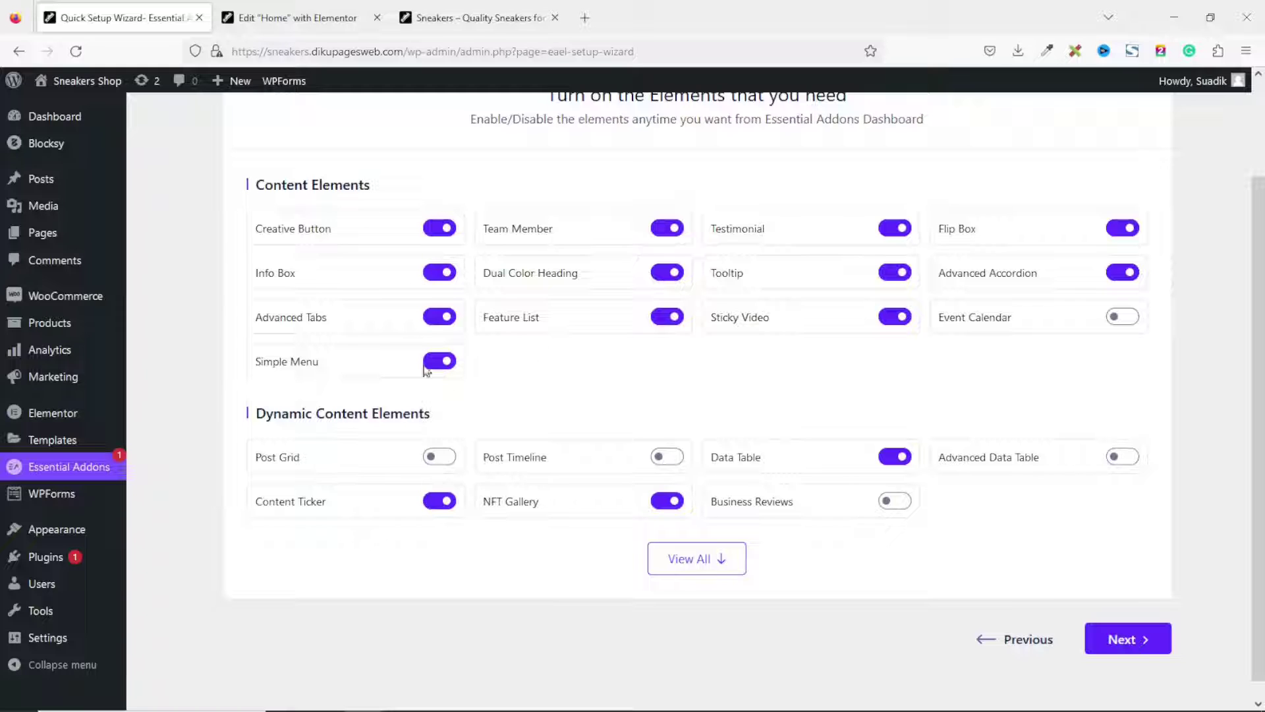
click(707, 581)
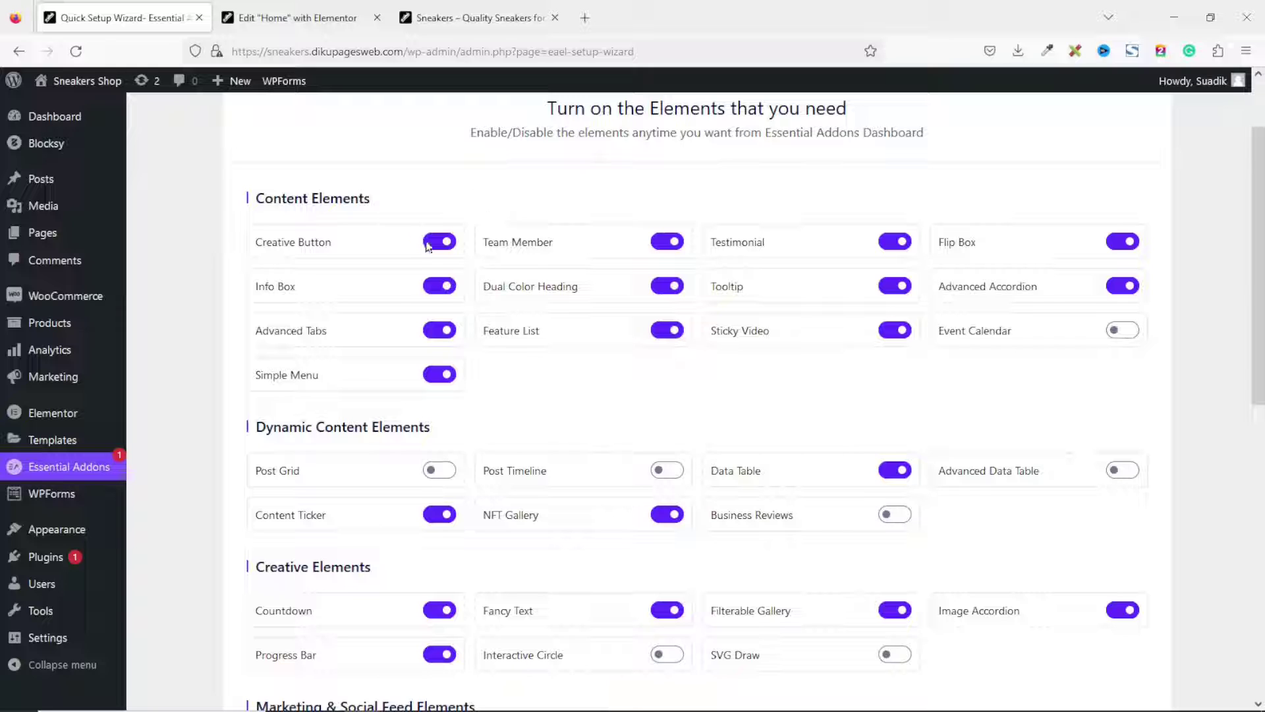
Step: Switch off every element except Advanced Tabs: Info Box, Flip Box, Data Table, Pricing Table, and the rest
click(441, 288)
click(441, 376)
click(442, 243)
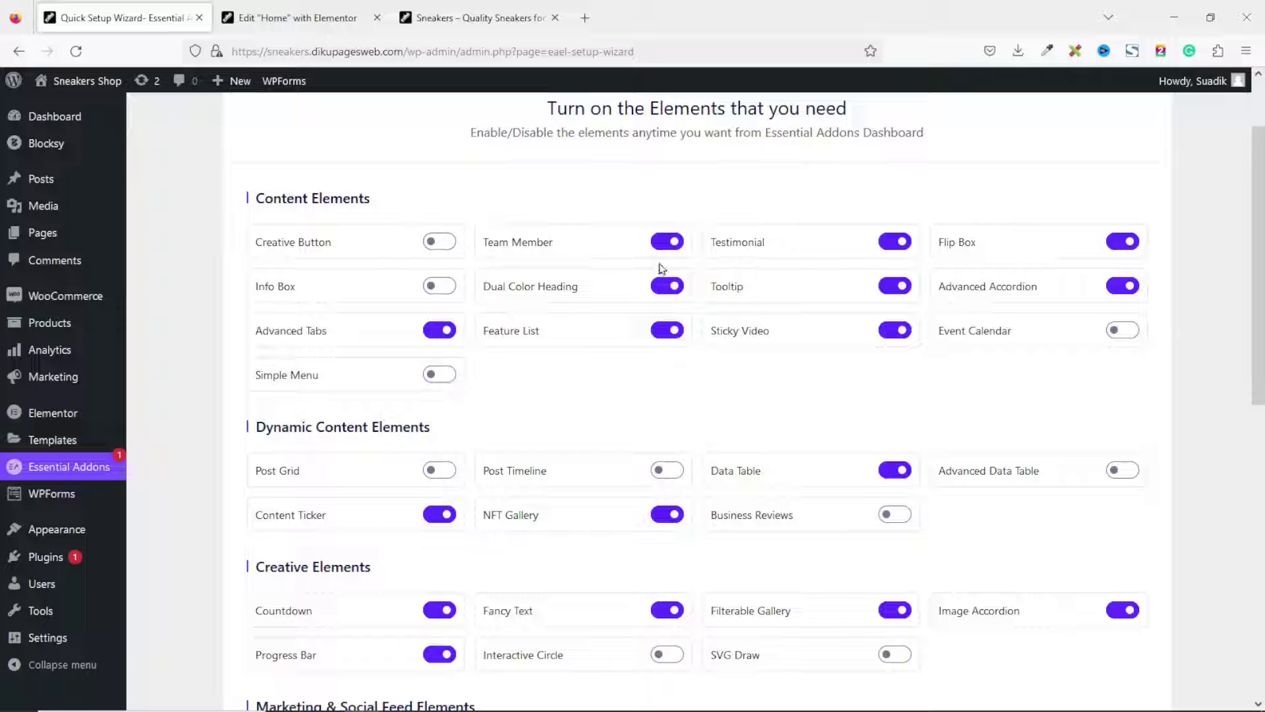
click(666, 243)
click(666, 288)
click(666, 331)
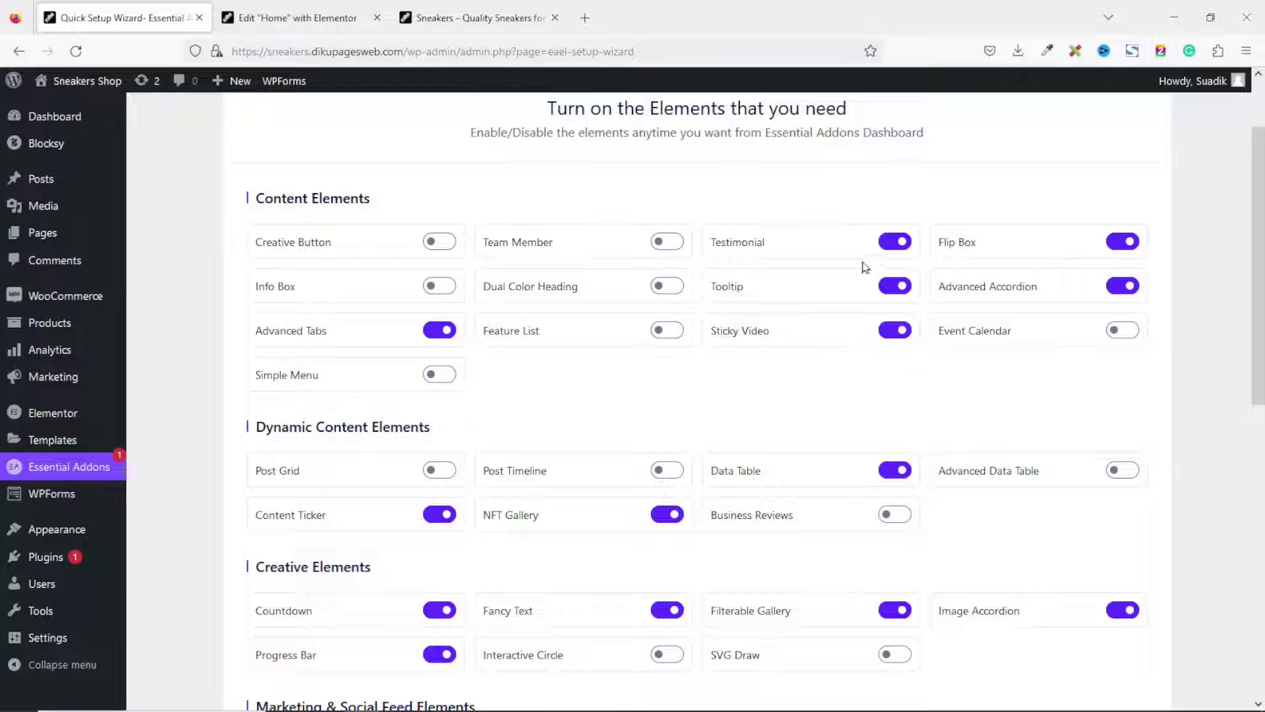
click(894, 242)
click(895, 286)
click(895, 330)
click(1122, 242)
click(1122, 286)
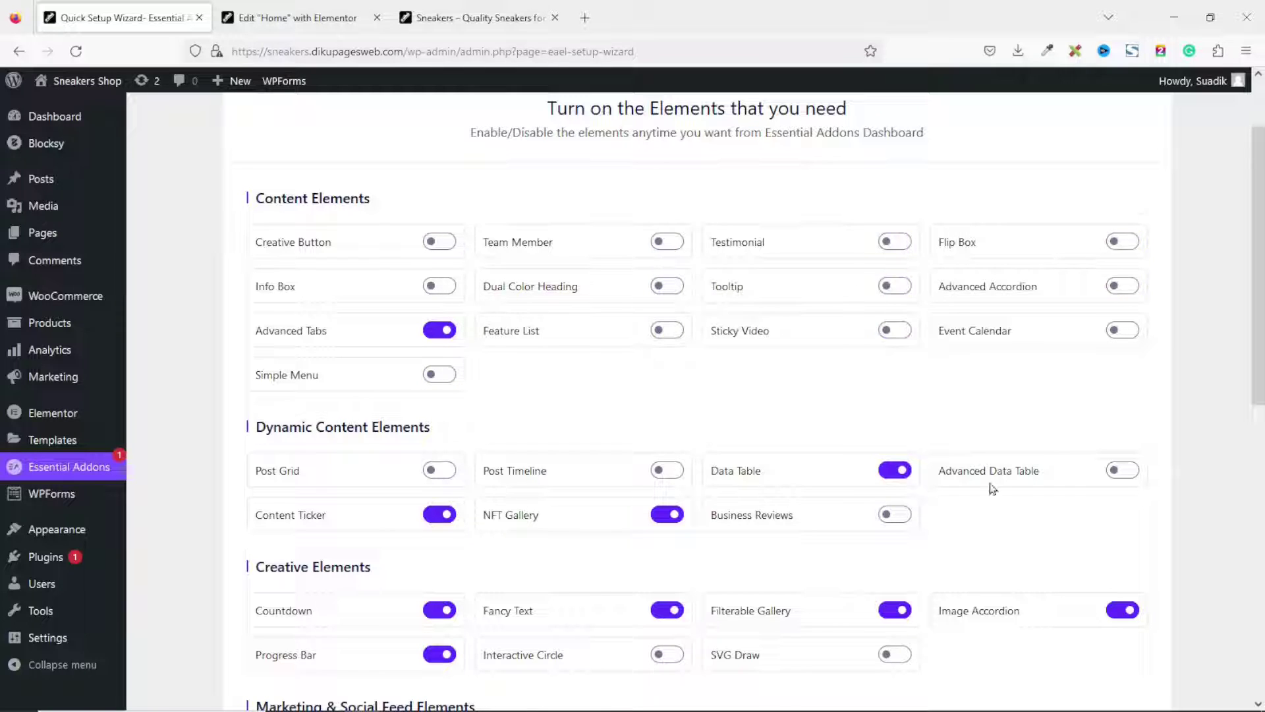
click(895, 470)
click(666, 514)
click(439, 515)
click(439, 655)
click(667, 610)
click(895, 610)
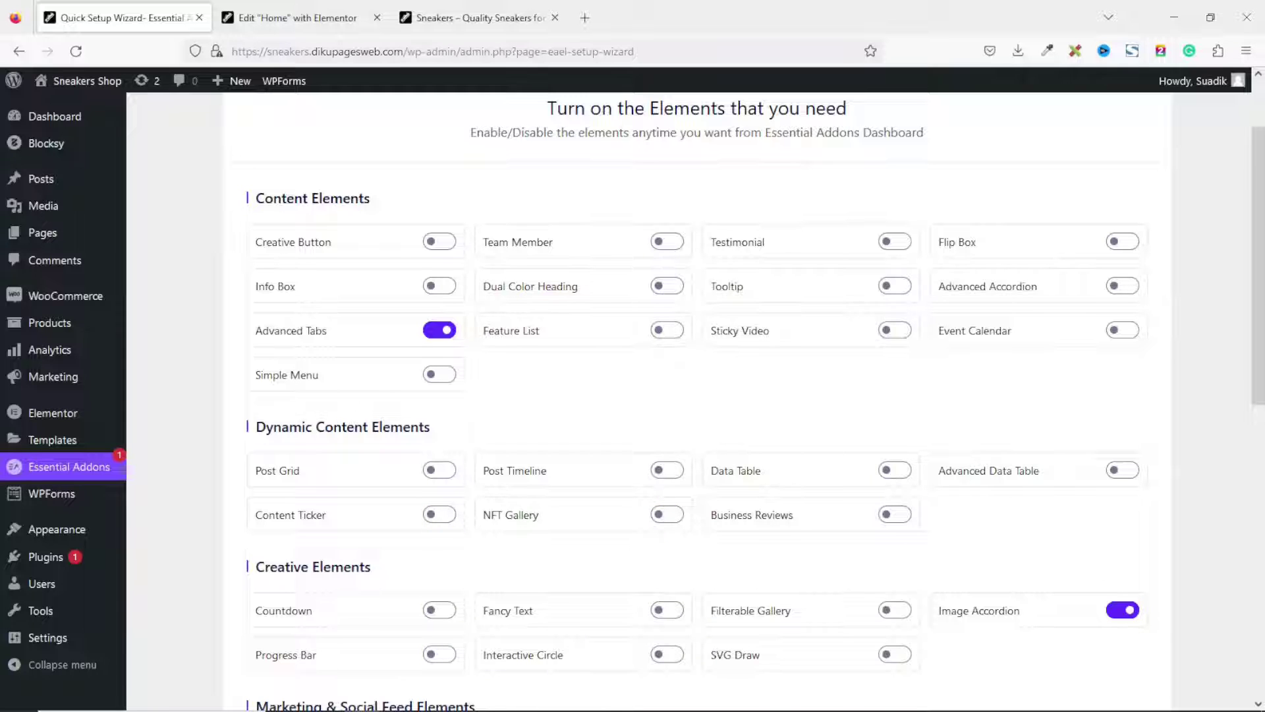
click(1122, 611)
scroll(1122, 610, down, 7)
click(666, 283)
click(439, 283)
scroll(440, 284, down, 1)
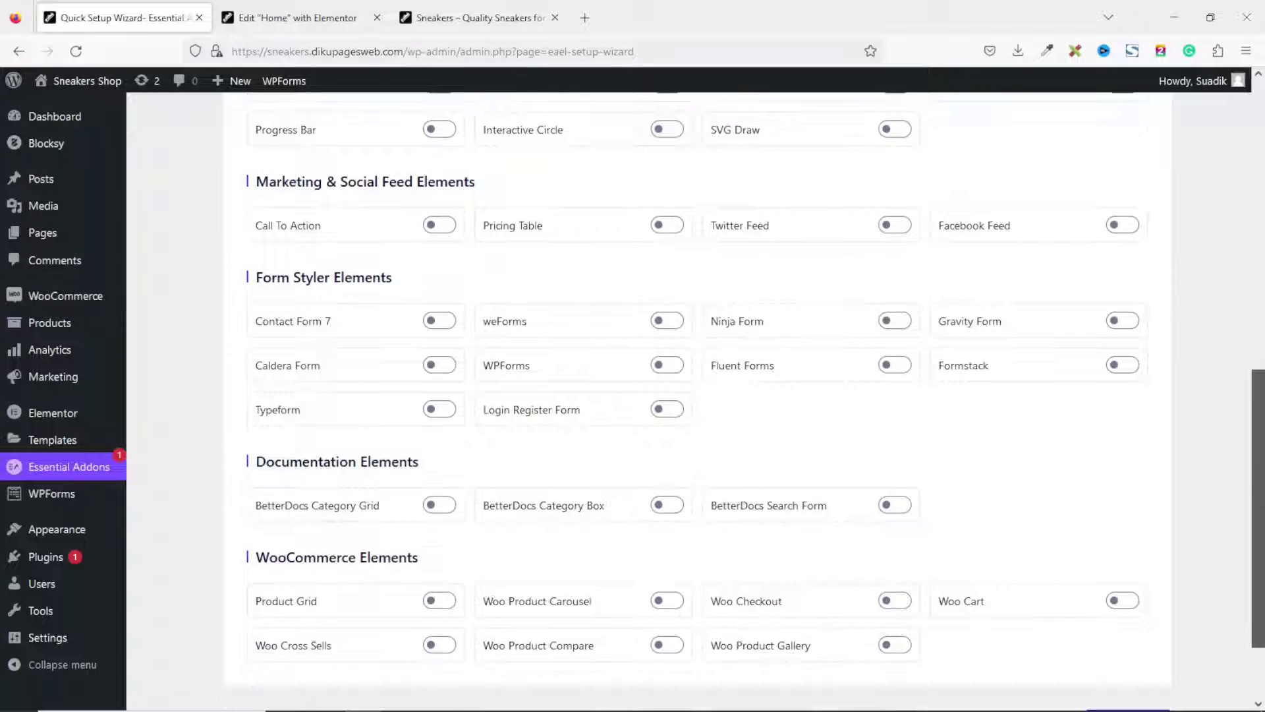
scroll(440, 284, up, 5)
scroll(309, 287, up, 3)
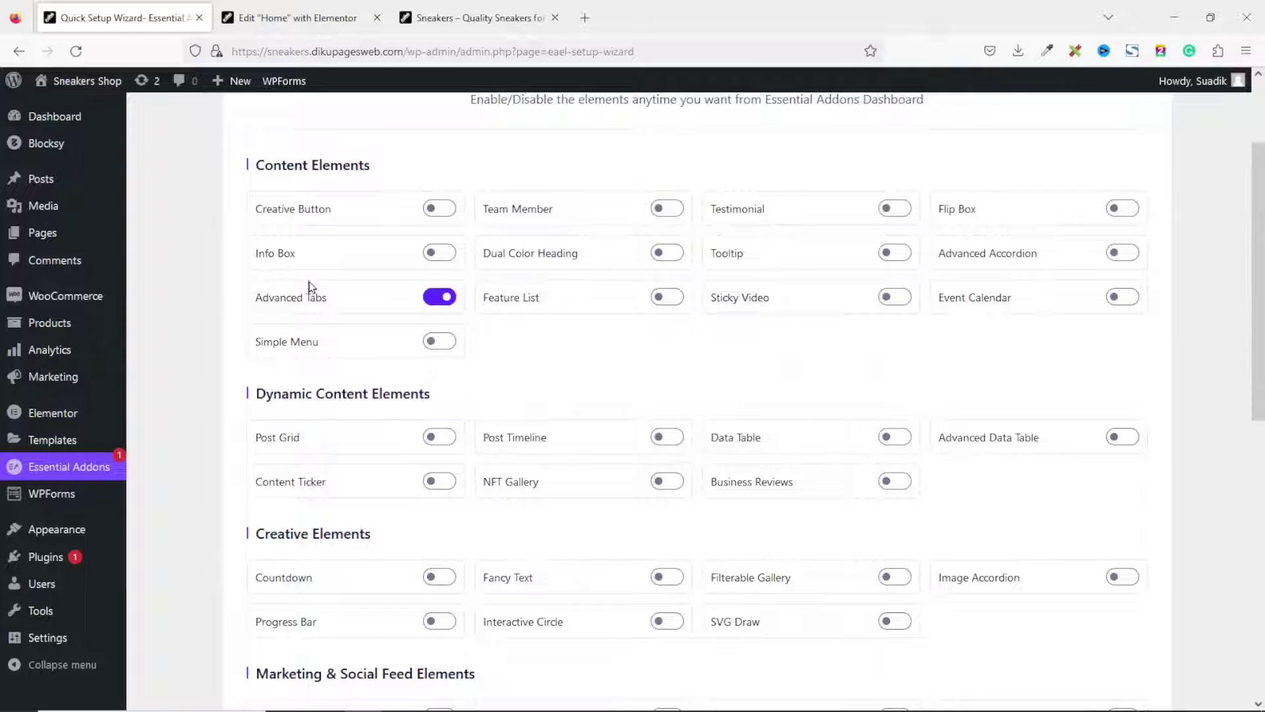
drag(1256, 290, 1249, 562)
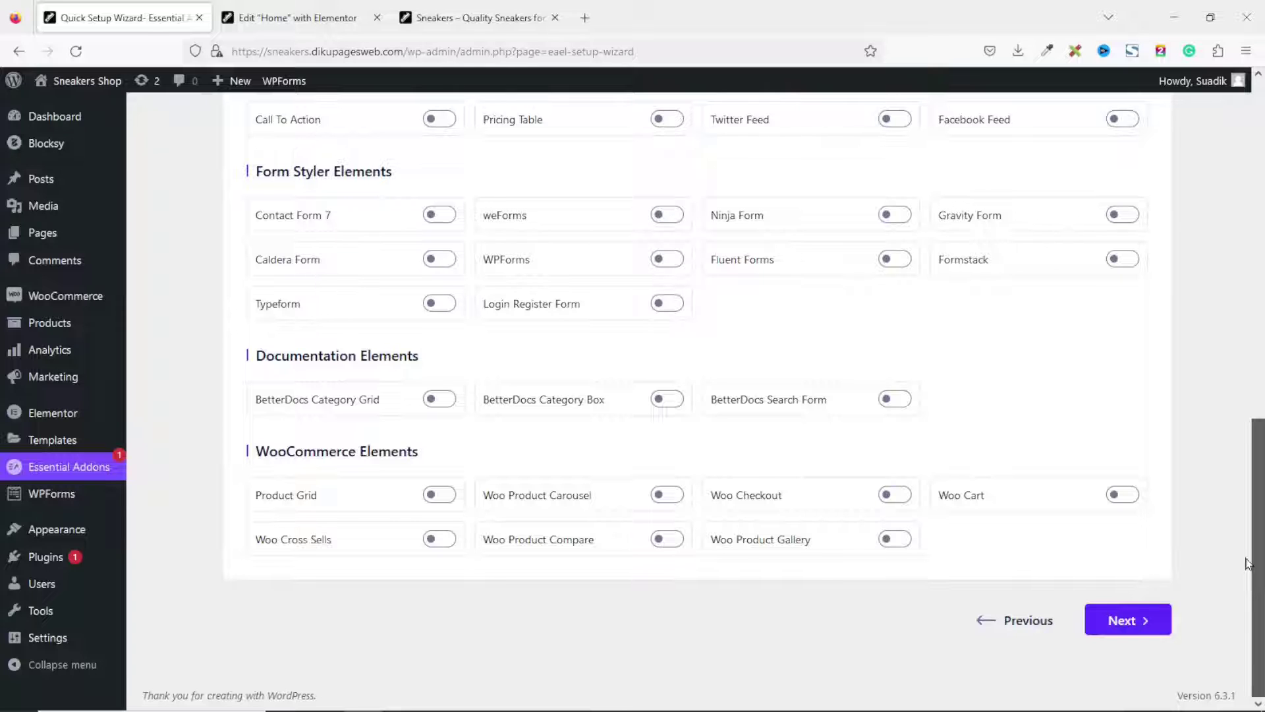
Step: Skip through Go PRO and integrations, finish the wizard declining usage data, and return to the Home editor
click(1140, 628)
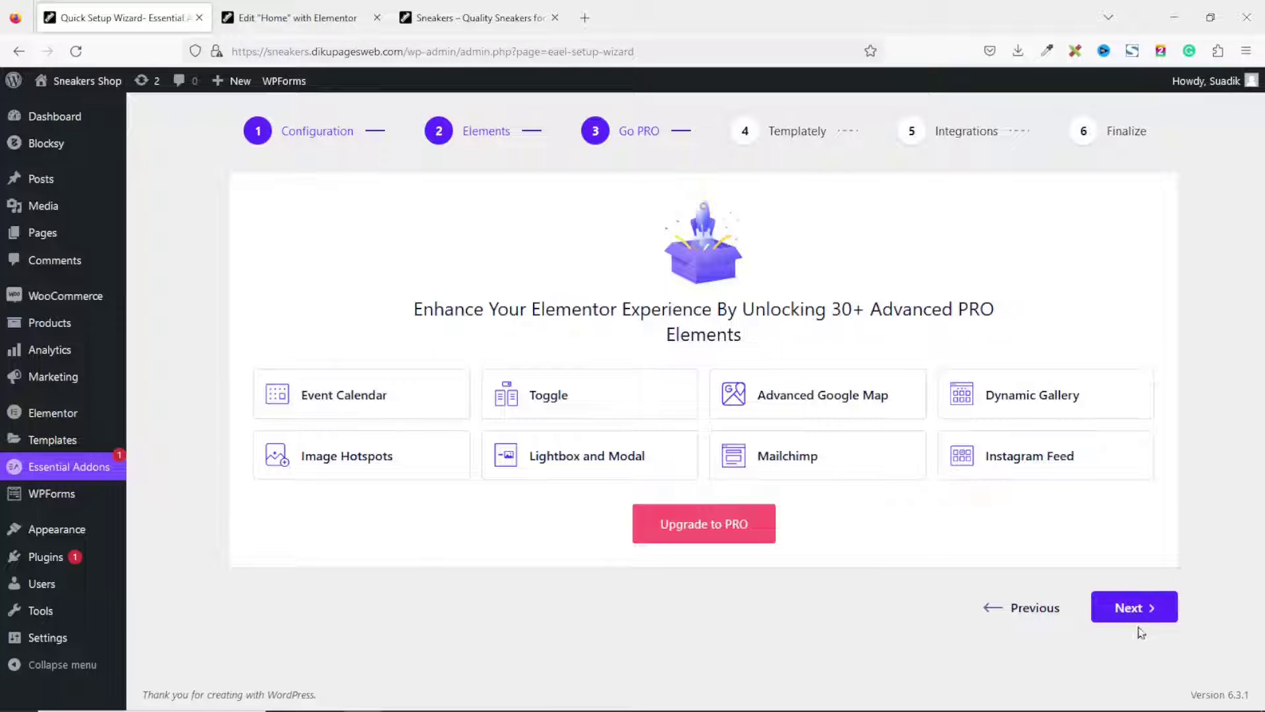
click(1140, 607)
click(1129, 533)
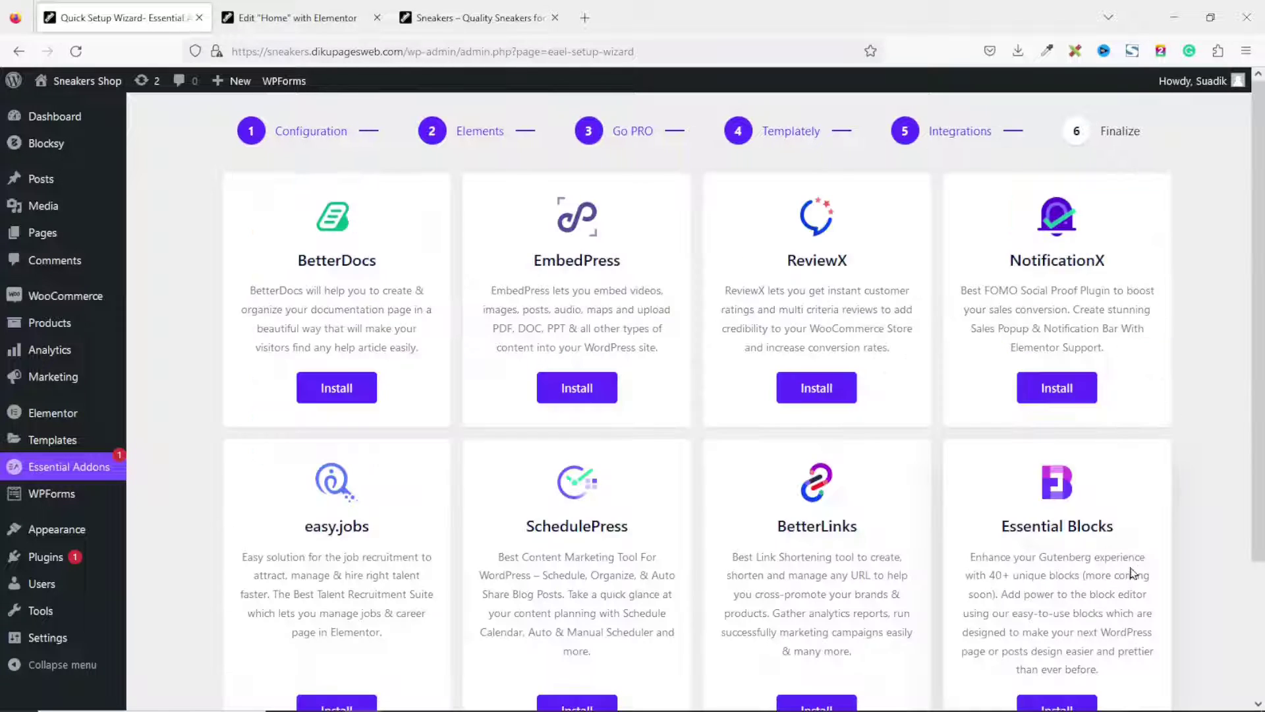
scroll(1129, 534, down, 2)
click(1132, 631)
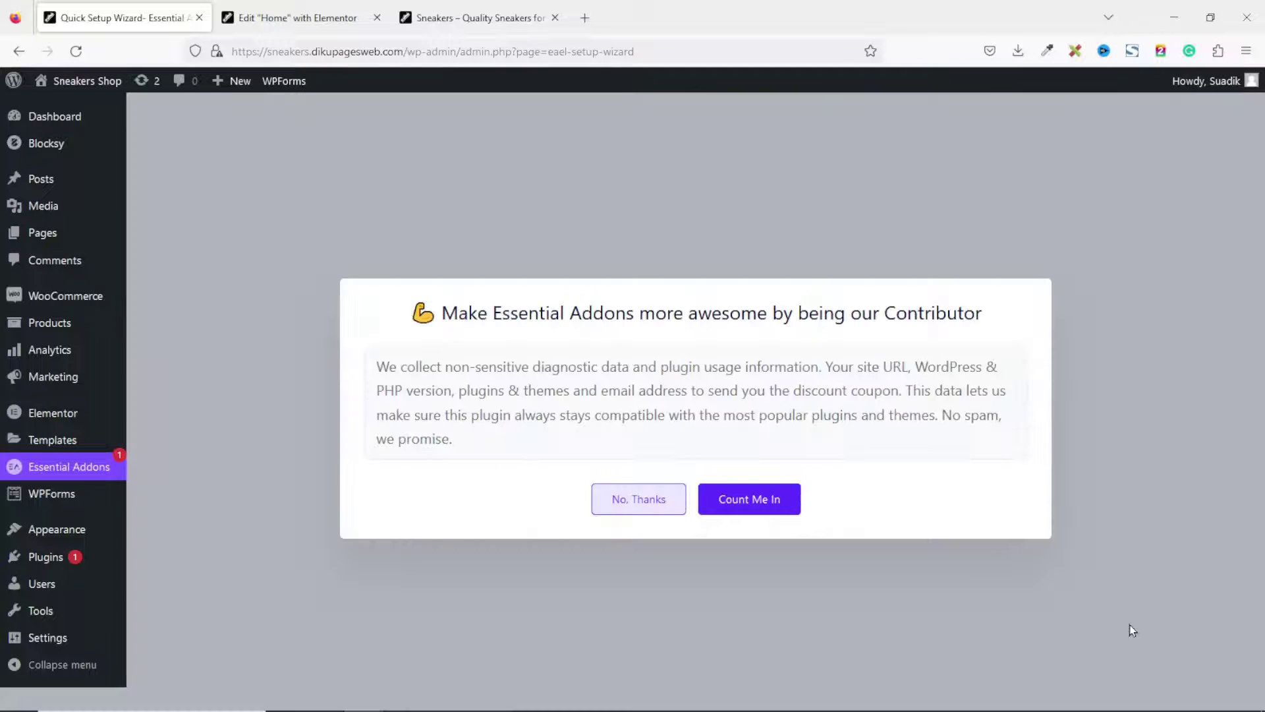
click(605, 505)
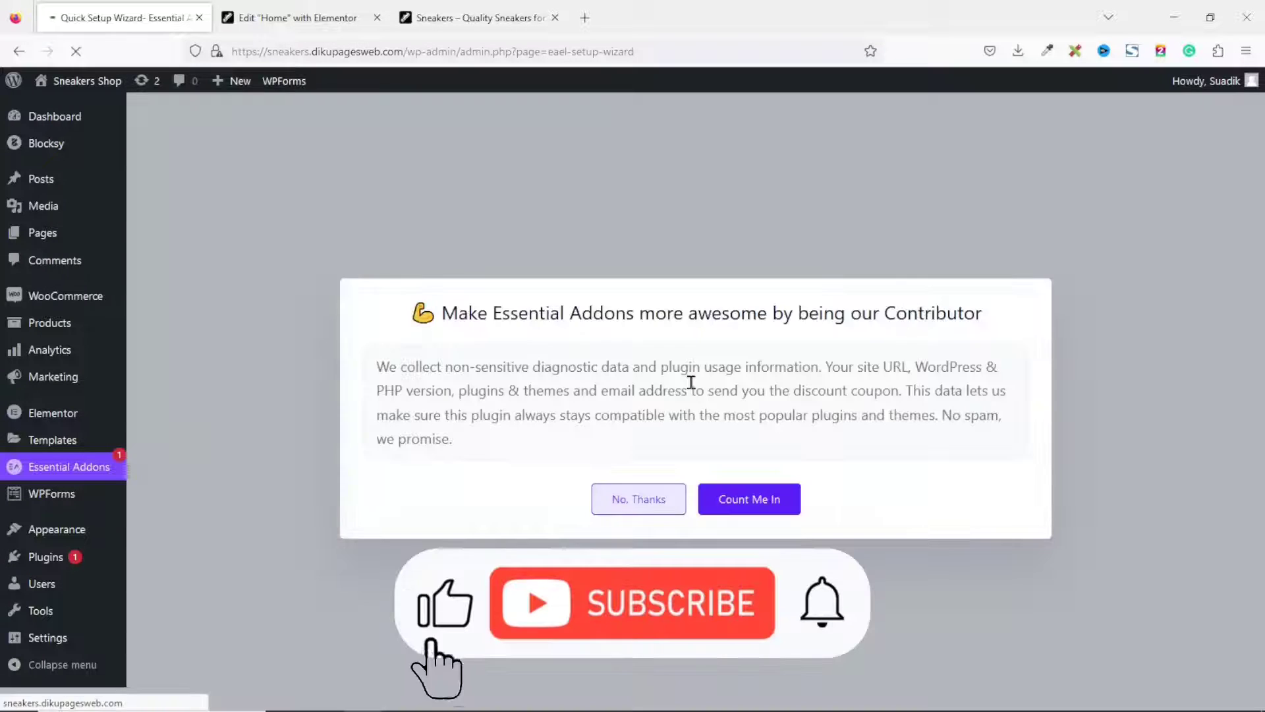
click(316, 17)
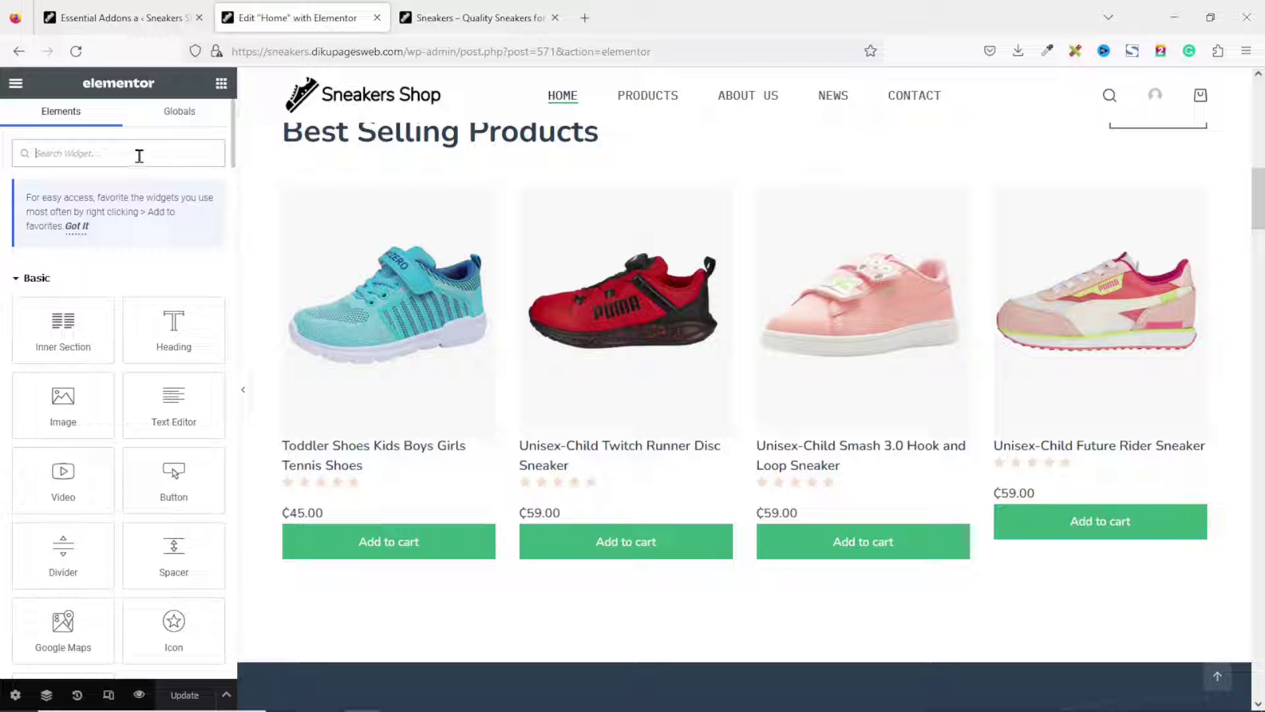
Step: Search widgets for 'tabs' and drop Advanced Tabs below the Best Selling Products row
click(139, 156)
text(tabs)
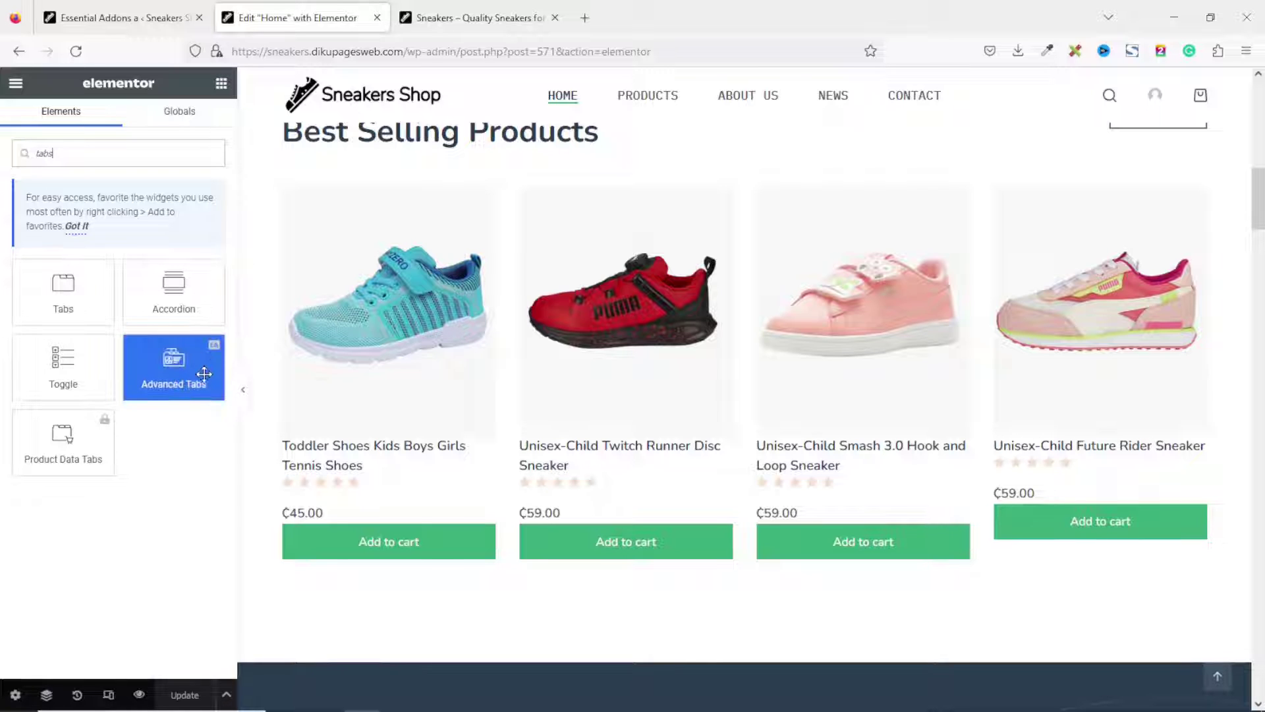
drag(200, 373, 379, 614)
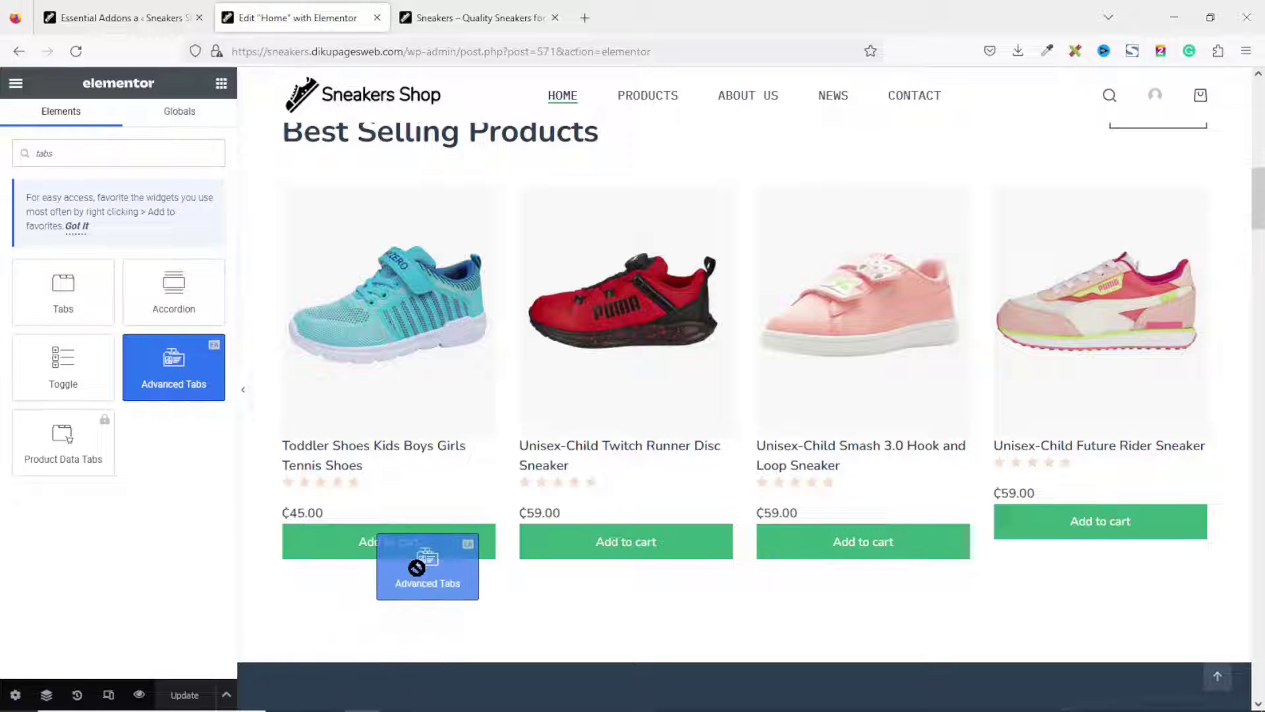
drag(416, 567, 418, 562)
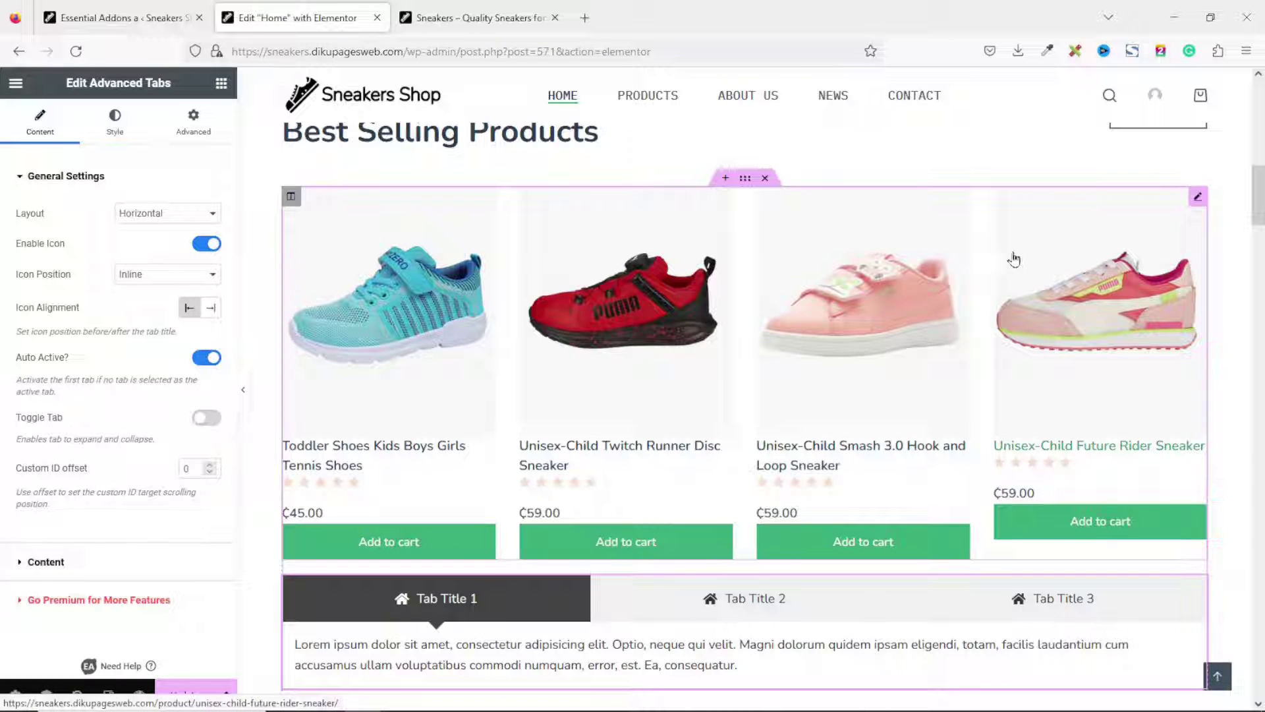
Step: Delete the product grid, then give Advanced Tabs a horizontal layout with icons disabled
right_click(1198, 203)
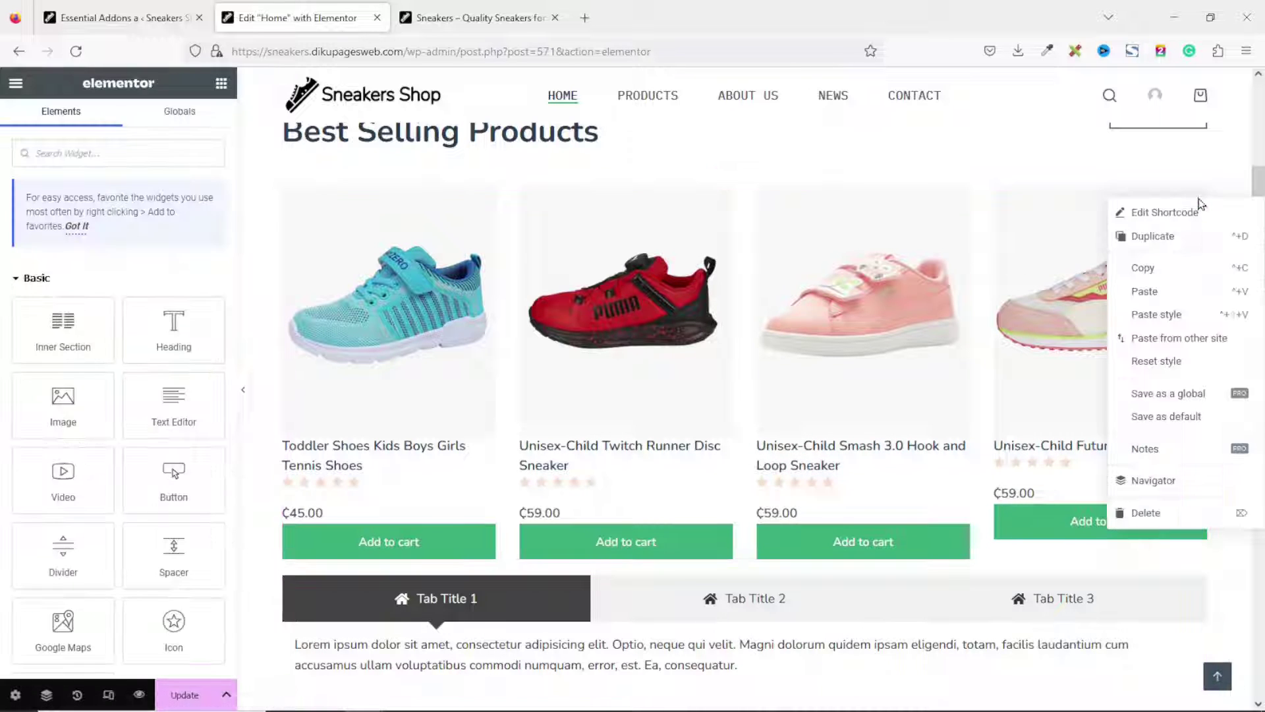
click(1153, 512)
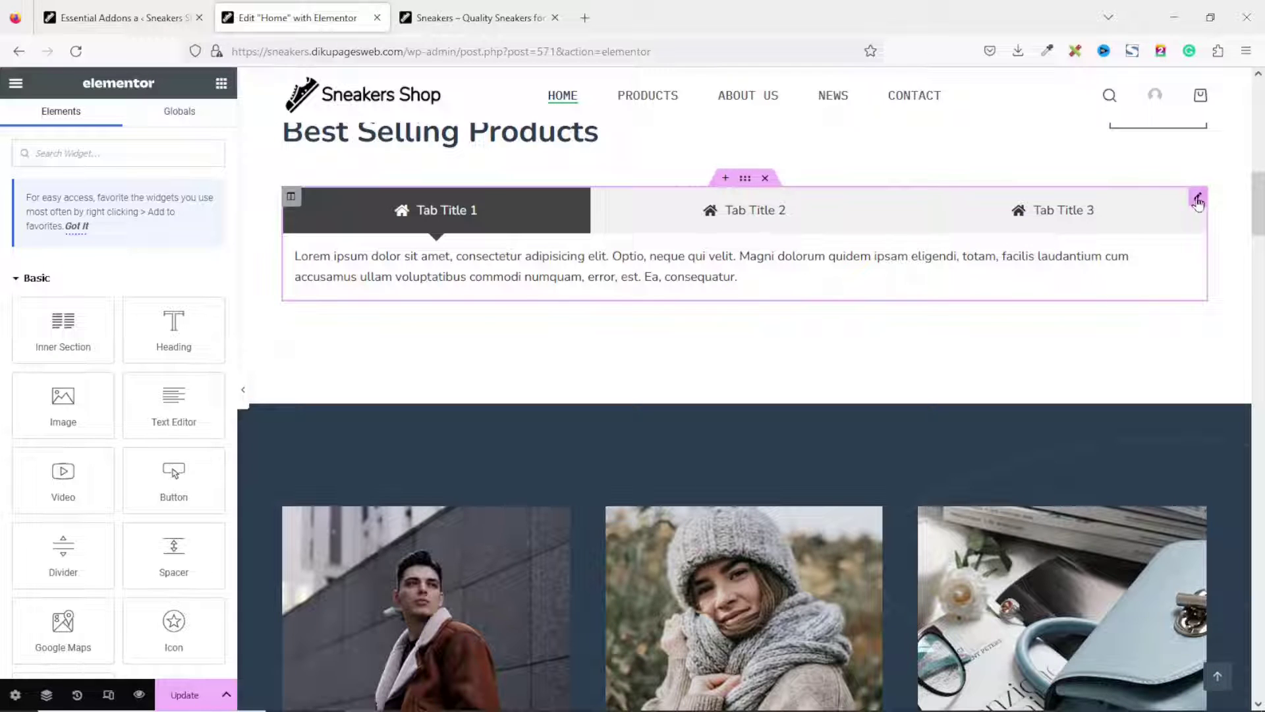
click(1198, 197)
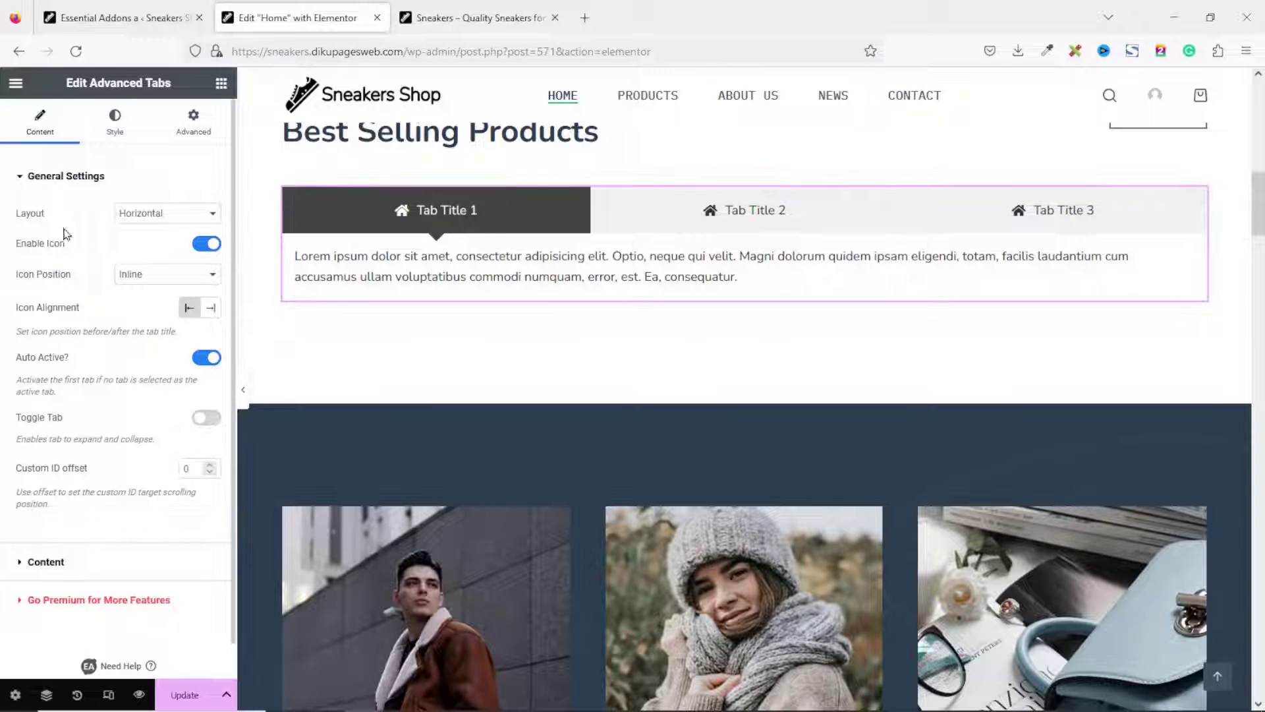
click(156, 218)
click(161, 255)
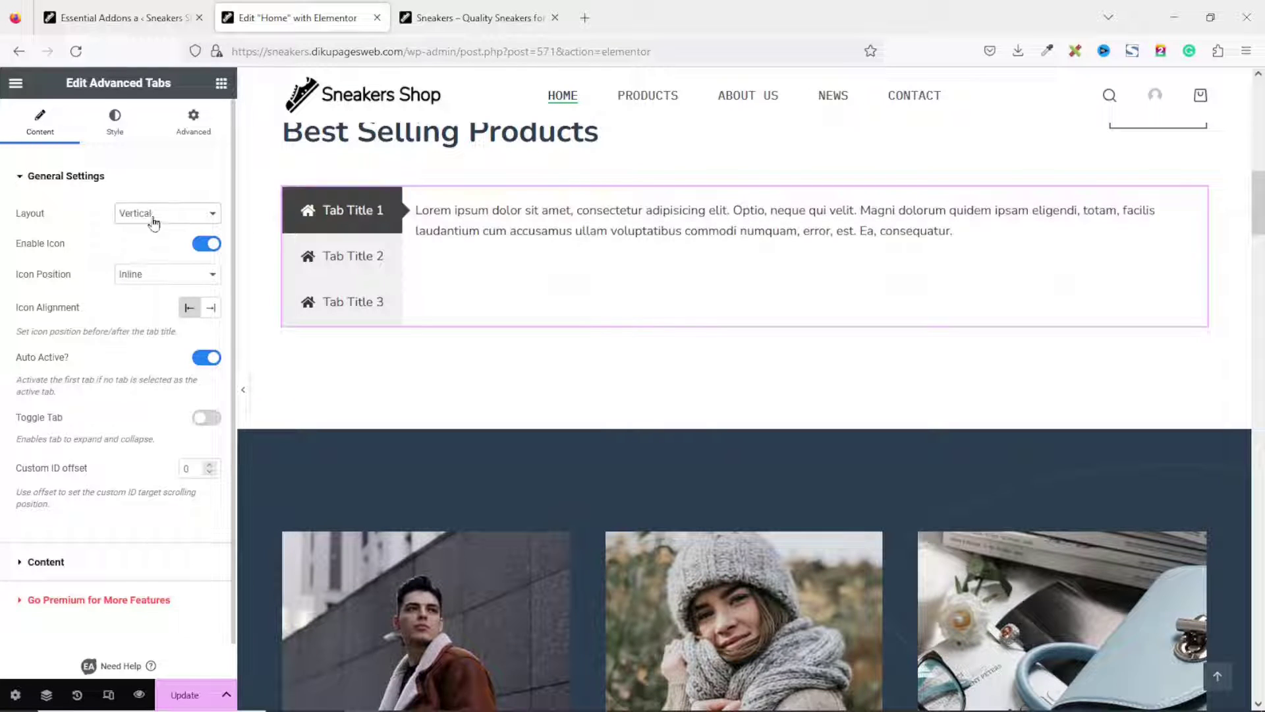
click(153, 218)
click(141, 236)
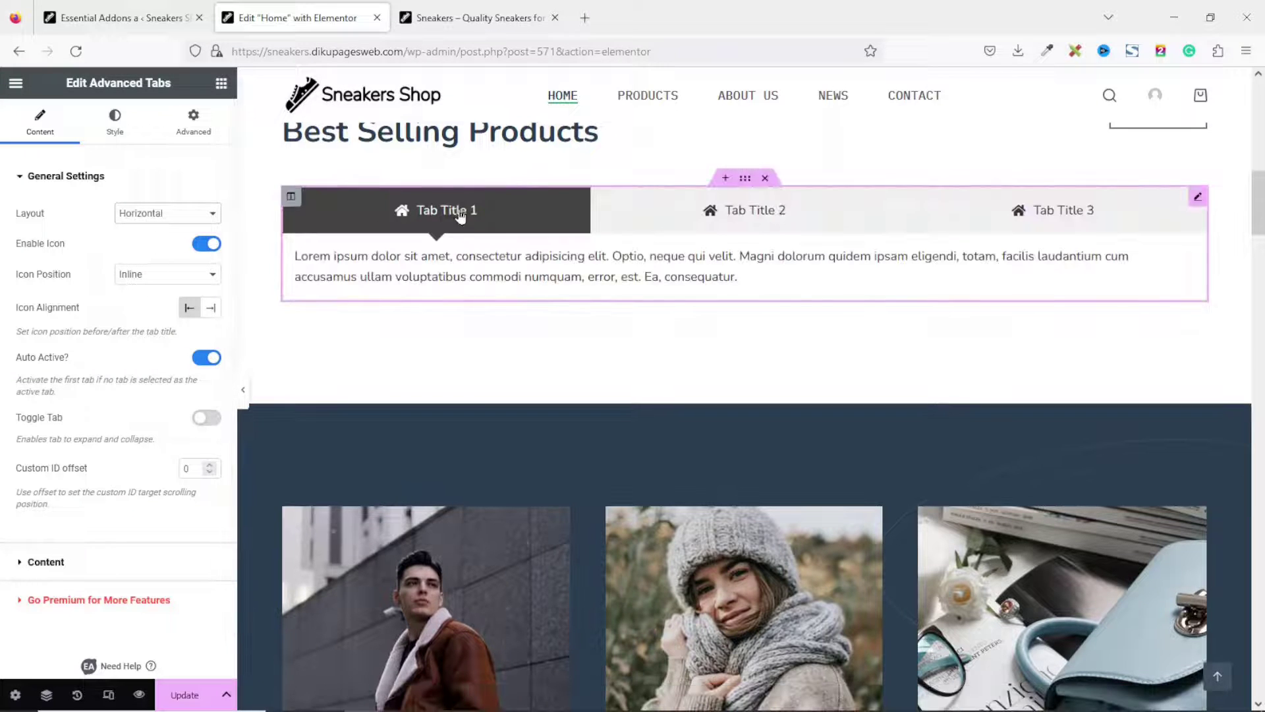
click(207, 244)
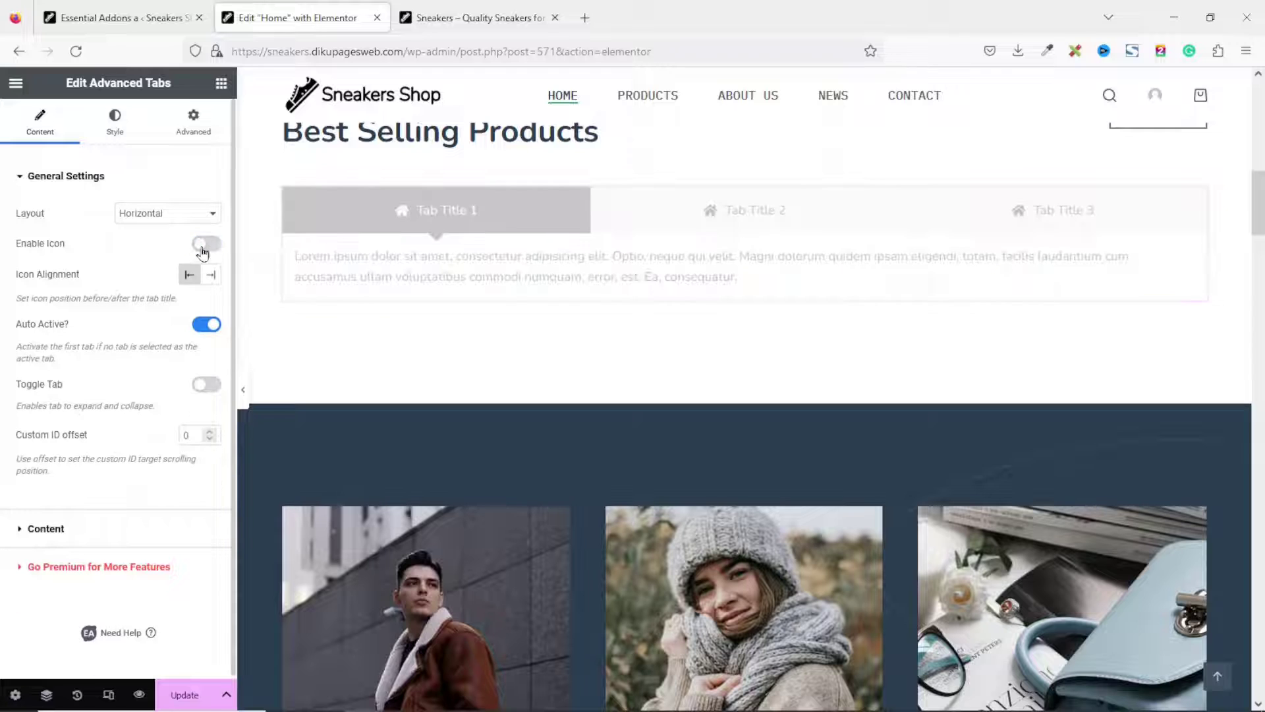
click(46, 529)
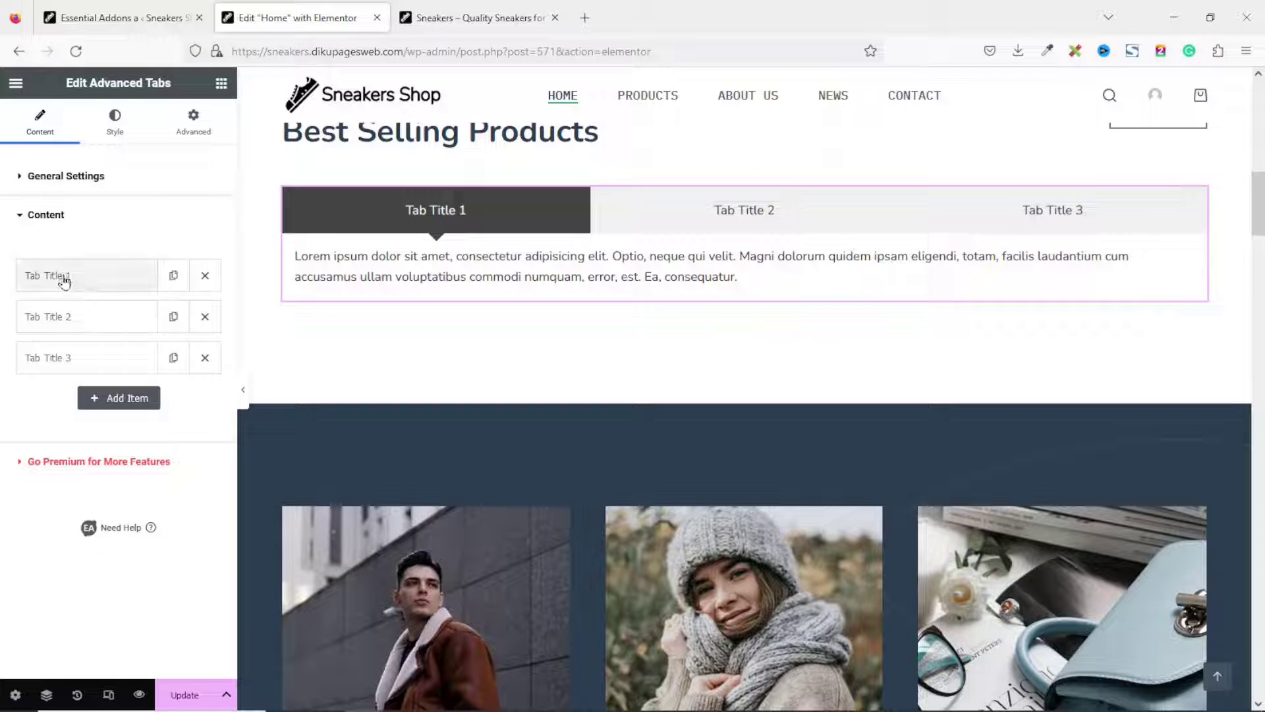
Step: Rename the first Advanced Tabs title to MEN, then open a blank new browser tab
click(91, 284)
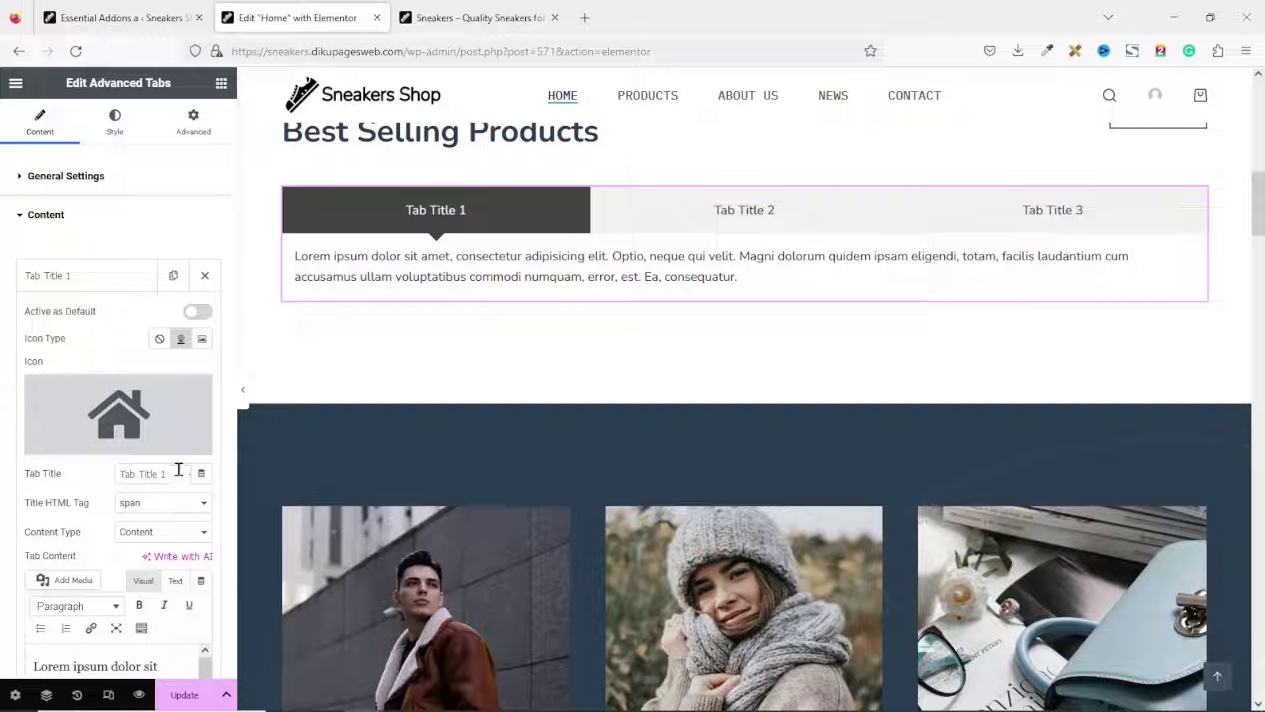
drag(178, 469, 63, 477)
text(MEN)
scroll(112, 494, down, 3)
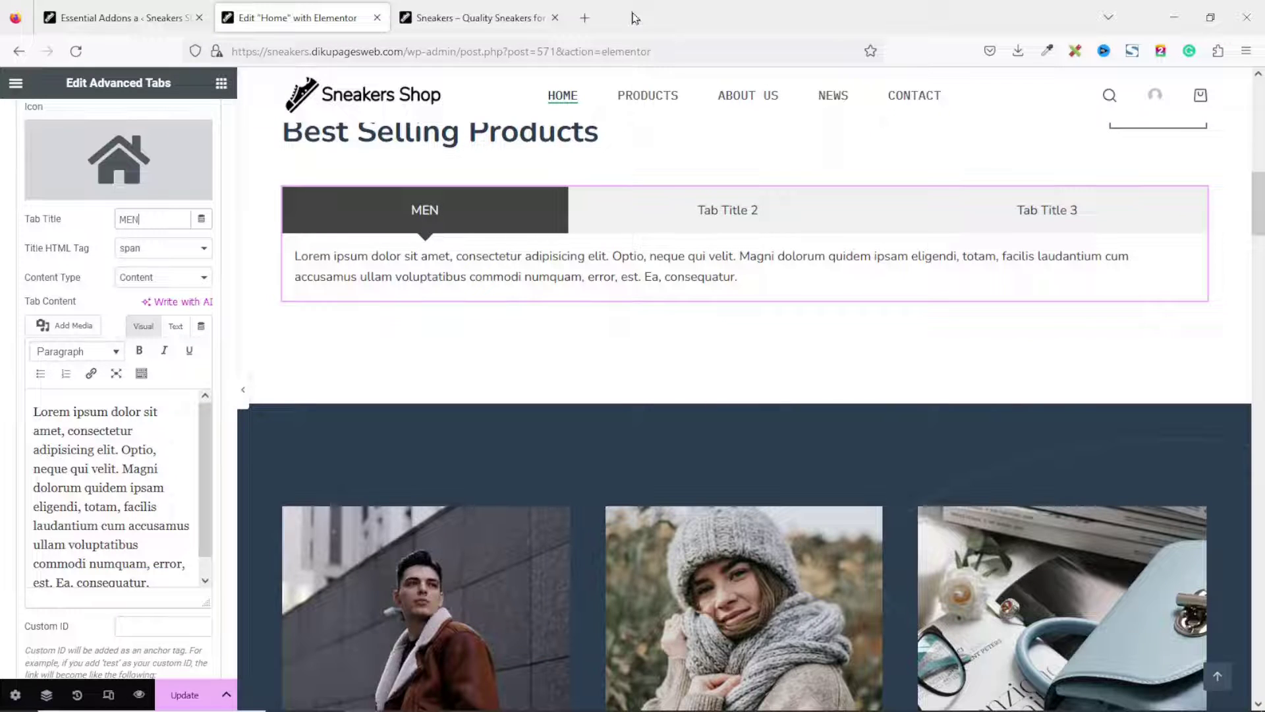
click(585, 18)
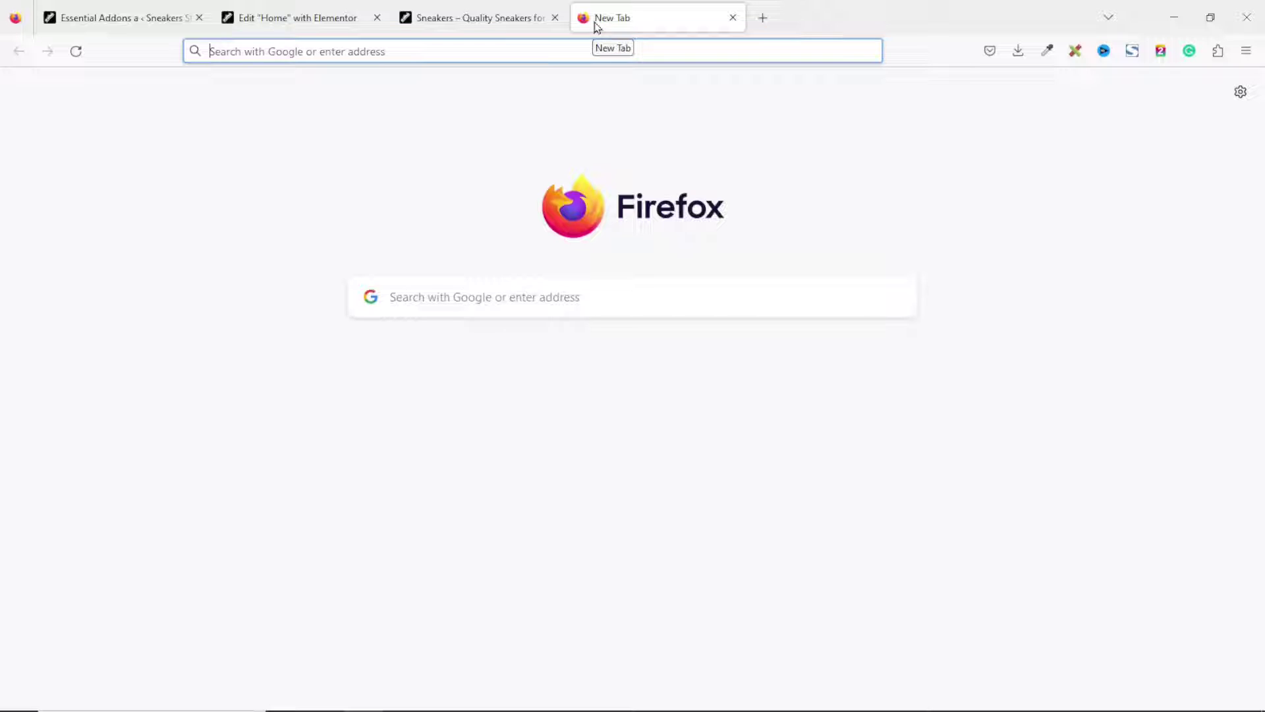
Step: Search Google for 'woocommerce shortcodes'
text(WOOC)
key(BackSpace)
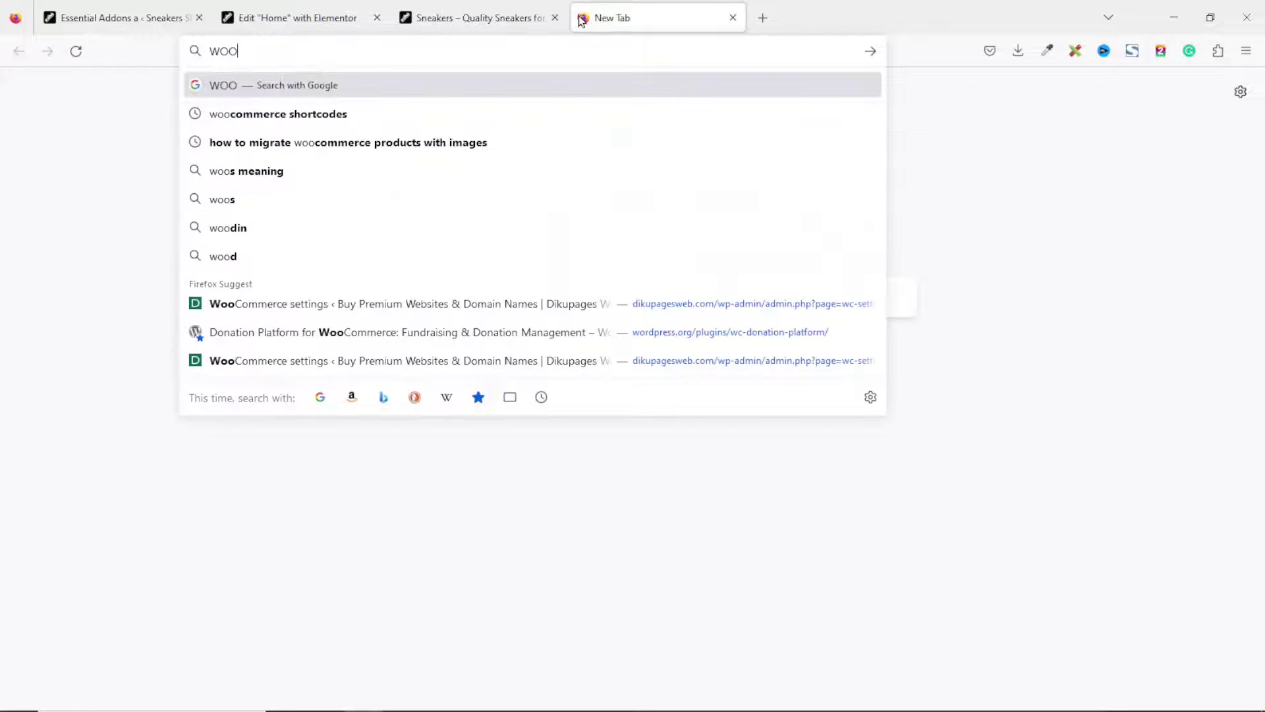
click(282, 115)
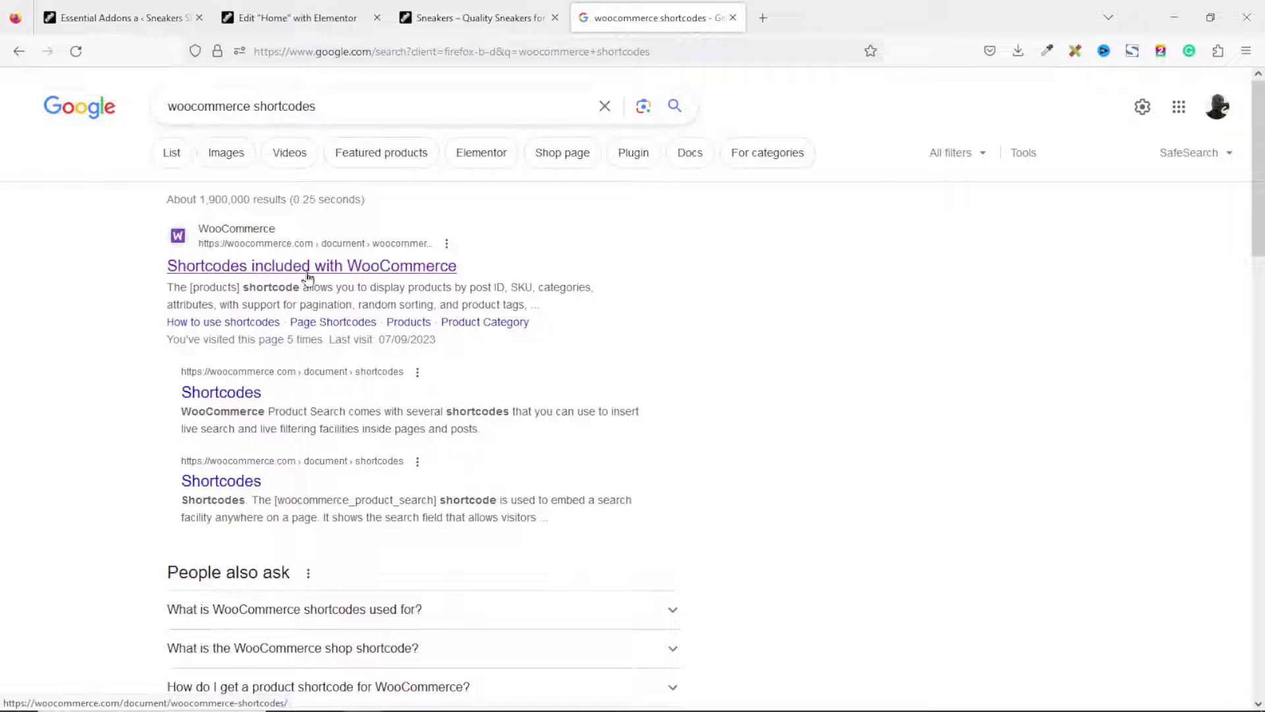
Step: Open the 'Shortcodes included with WooCommerce' result and copy its Scenario 3 best-selling products shortcode
click(275, 270)
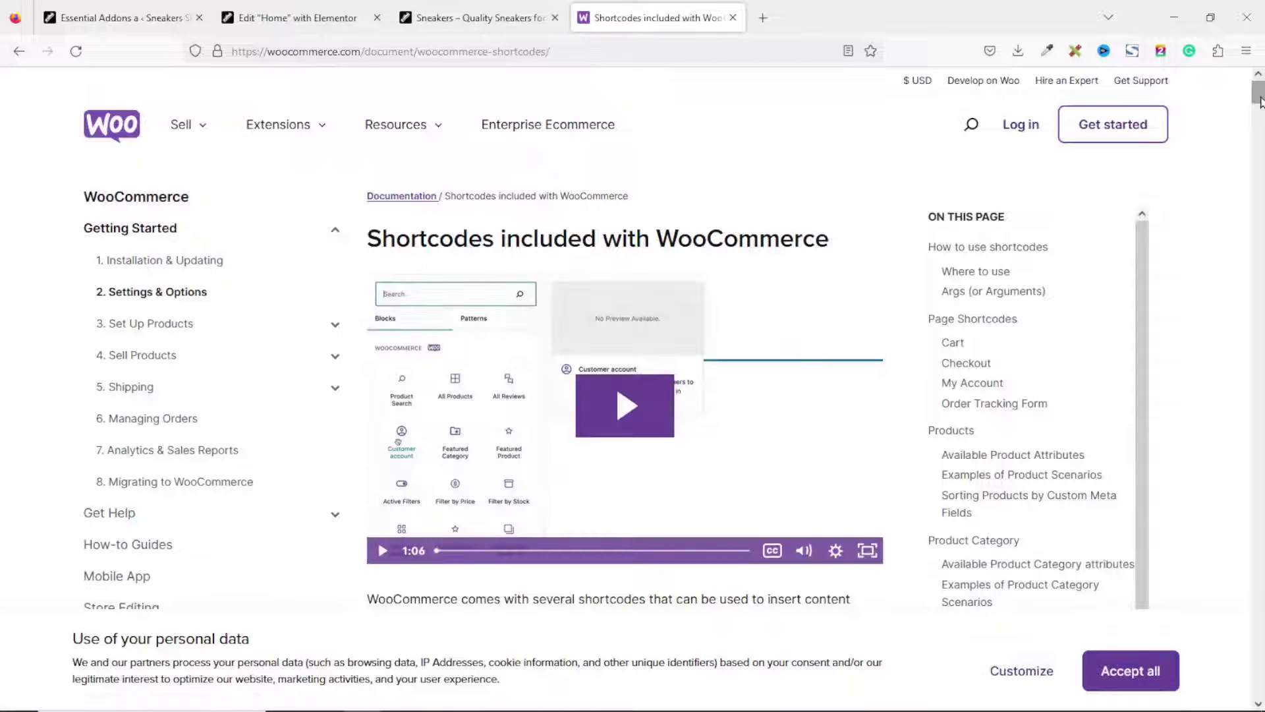
drag(1261, 117, 1260, 291)
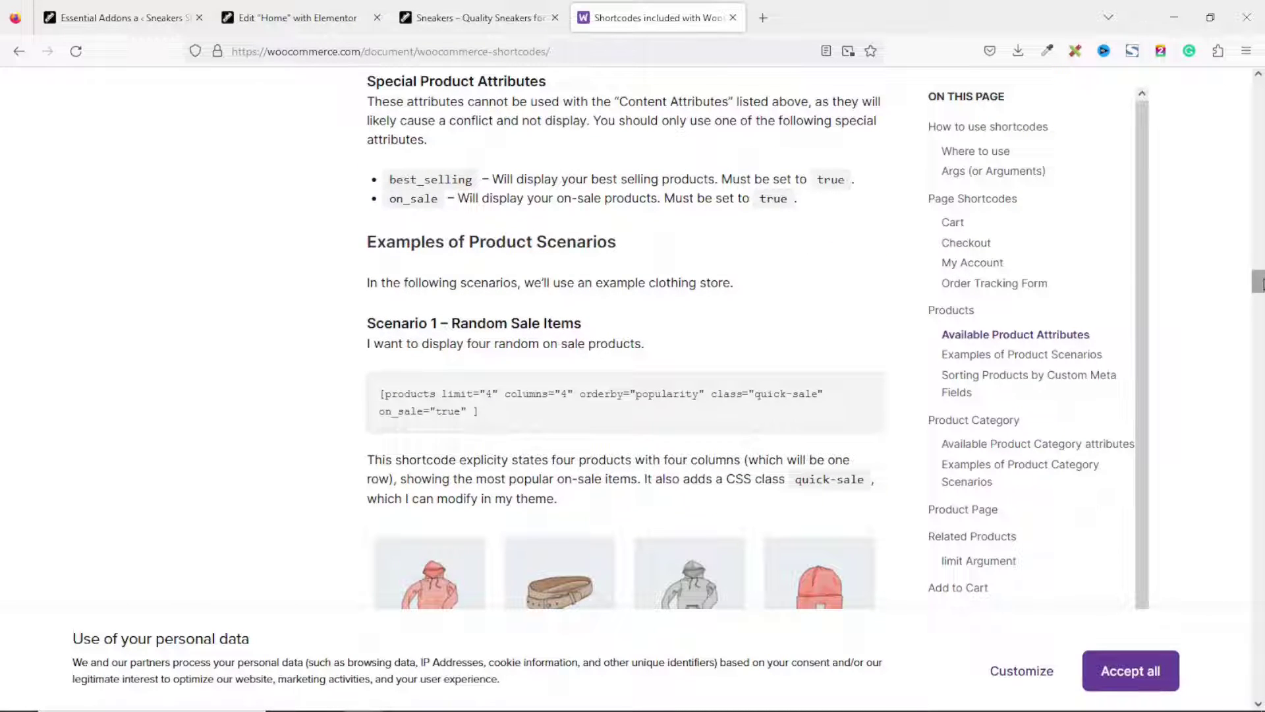
drag(1260, 281, 1260, 335)
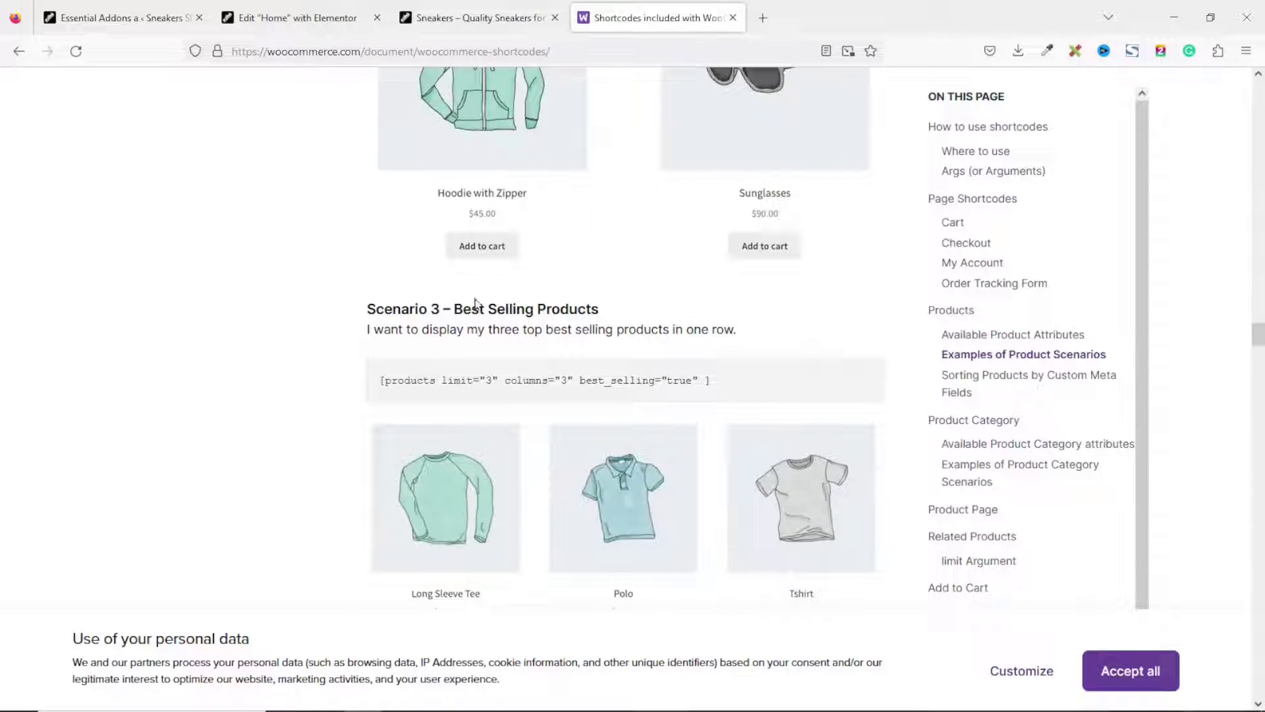
drag(710, 381, 386, 400)
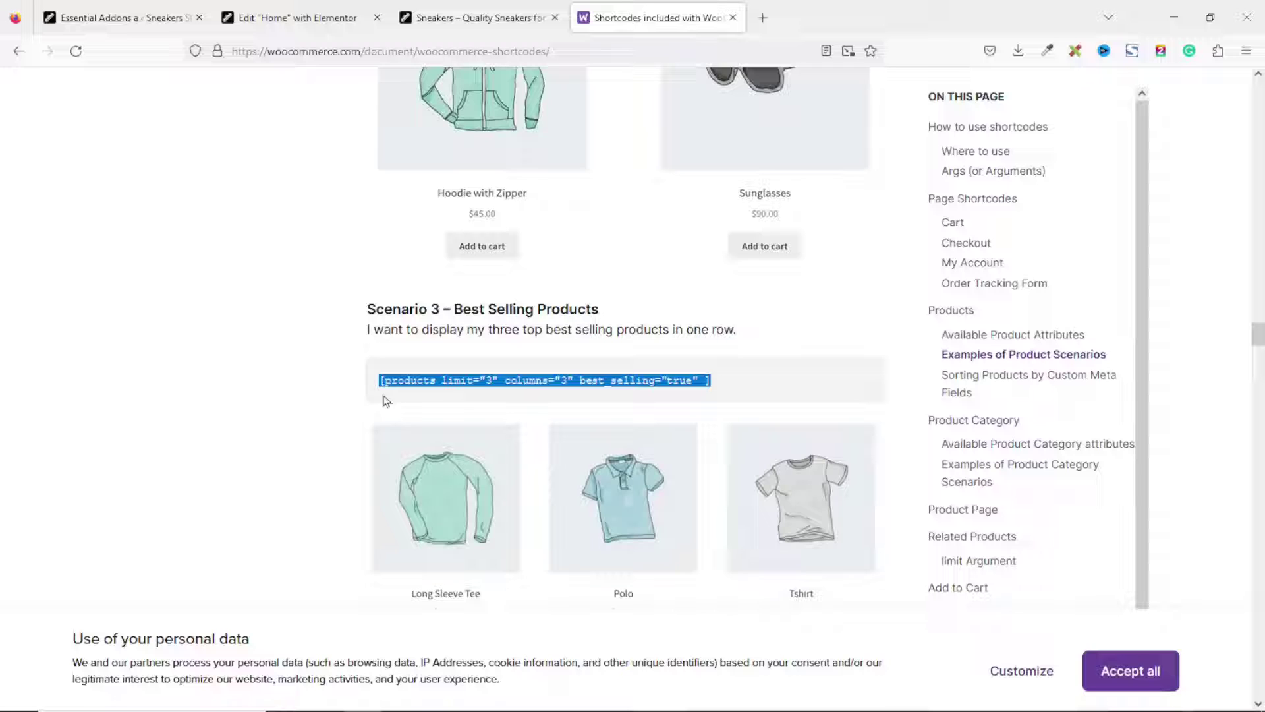
right_click(427, 383)
click(462, 398)
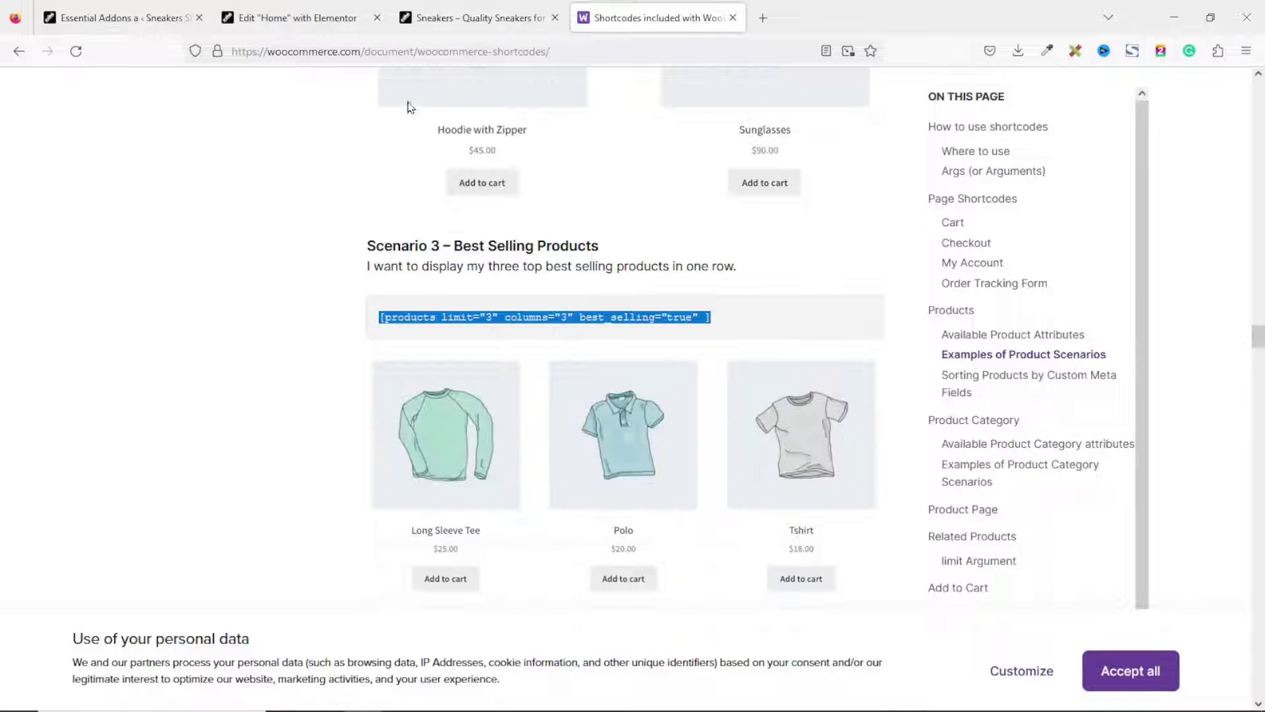
Step: Replace the MEN tab's Lorem ipsum text with the [products limit="3" columns="3" best_selling="true"] shortcode
click(318, 22)
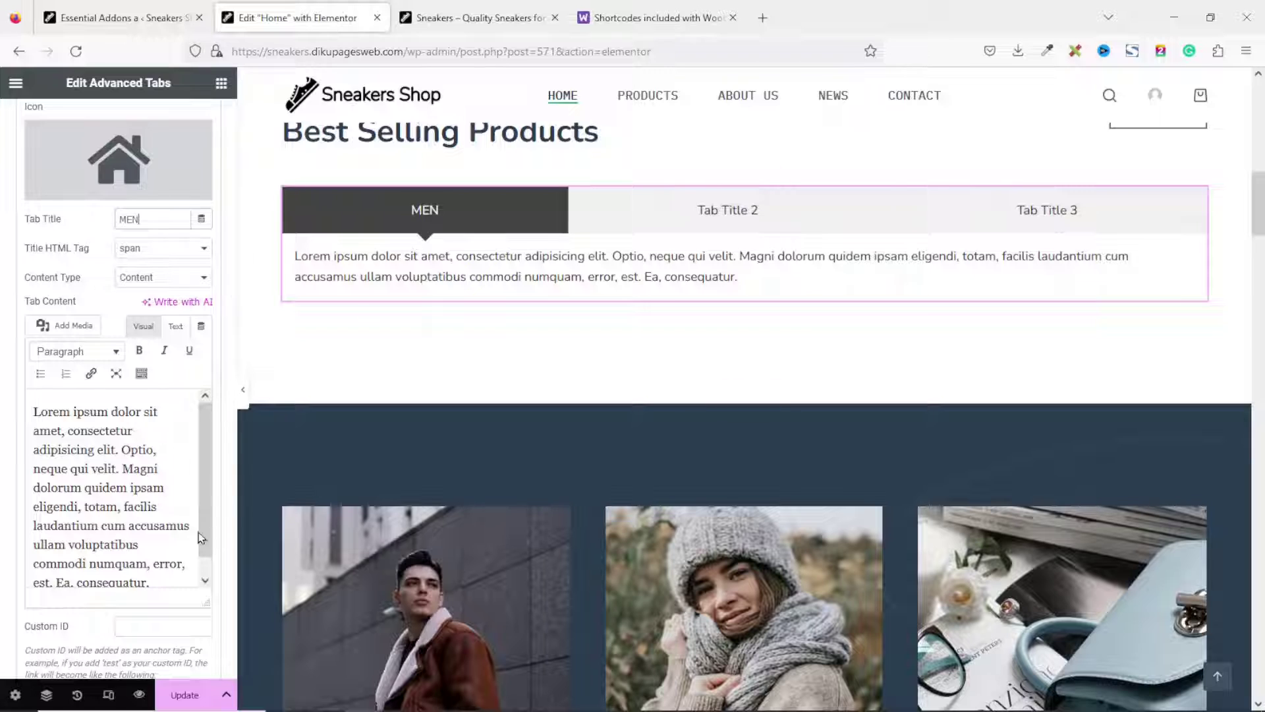
triple_click(99, 514)
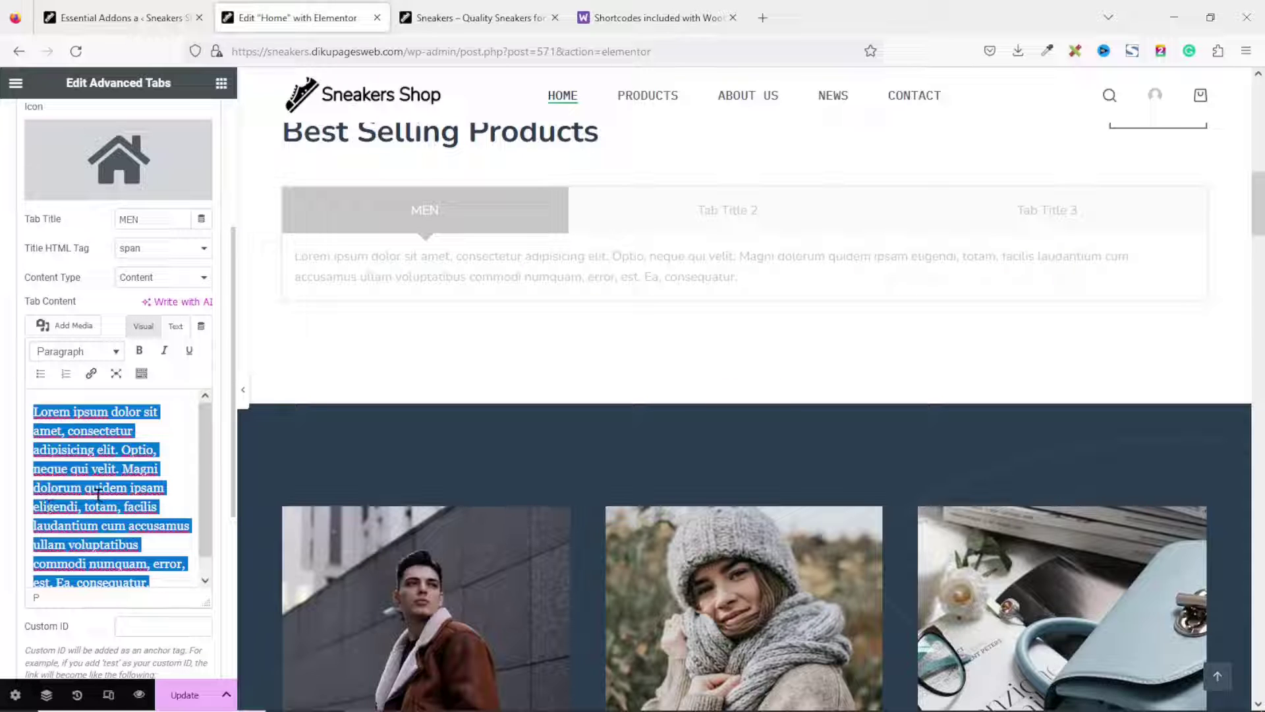
key(BackSpace)
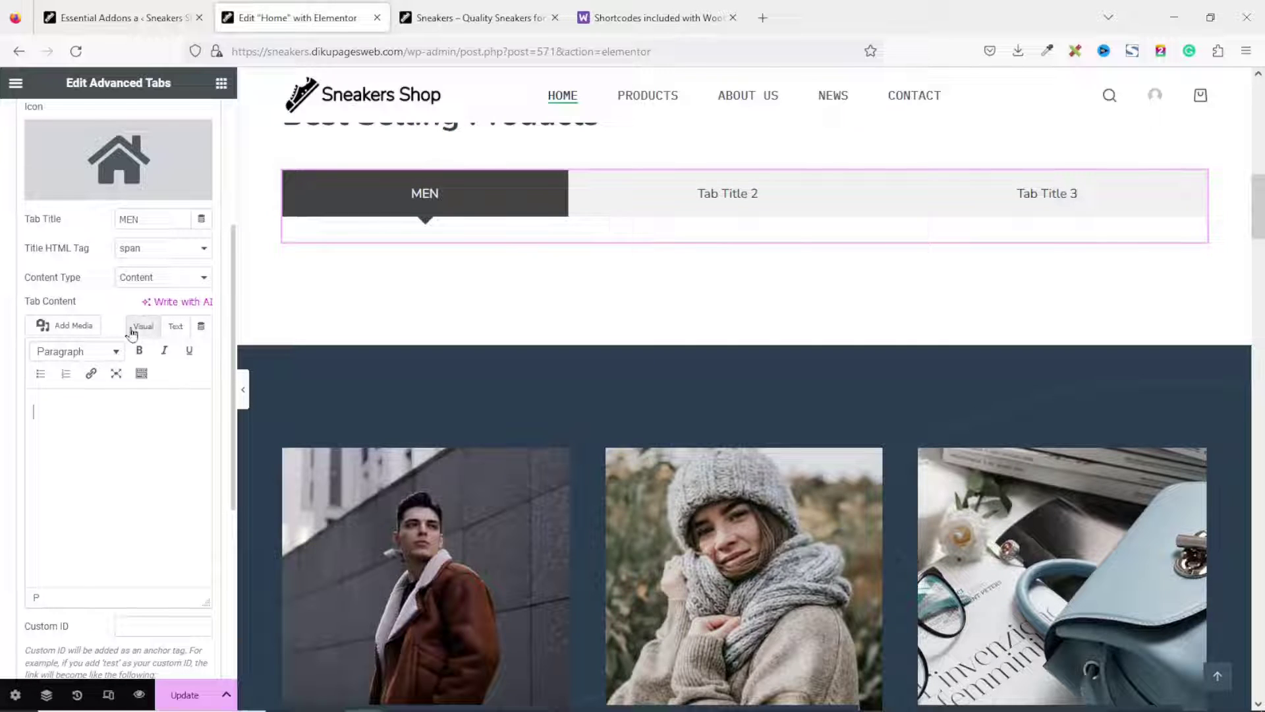
click(175, 327)
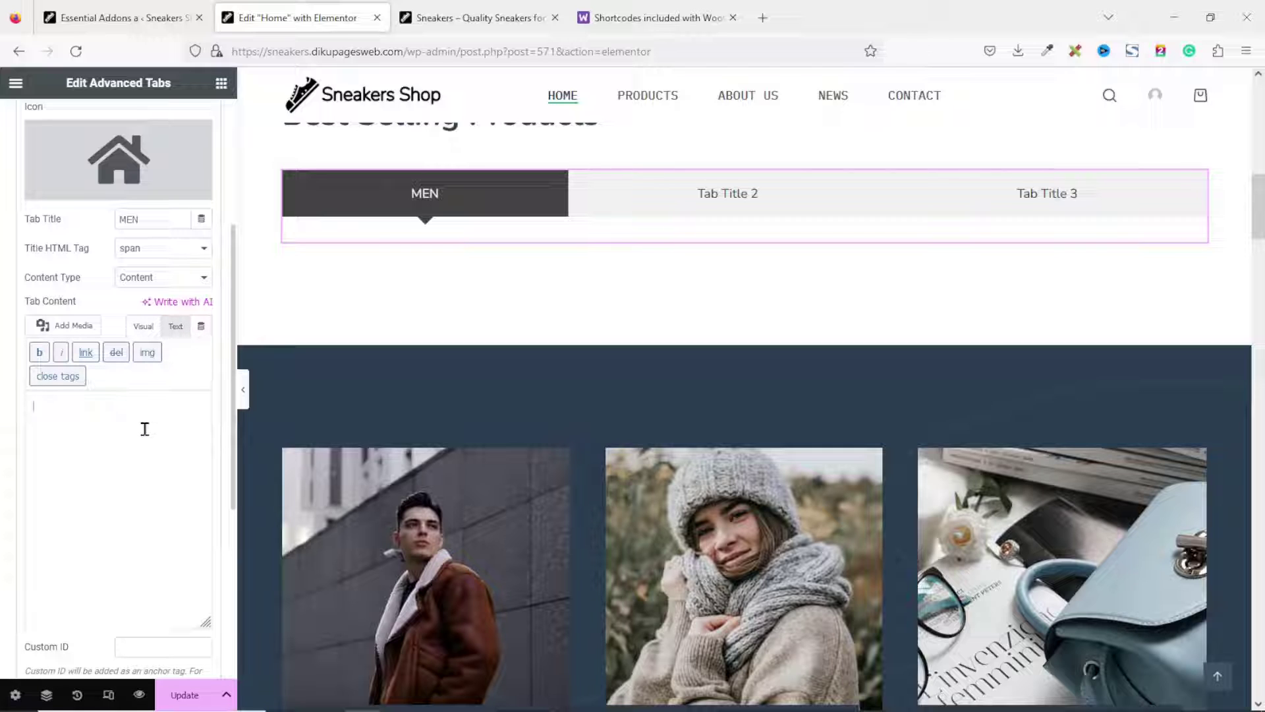
key(ctrl+v)
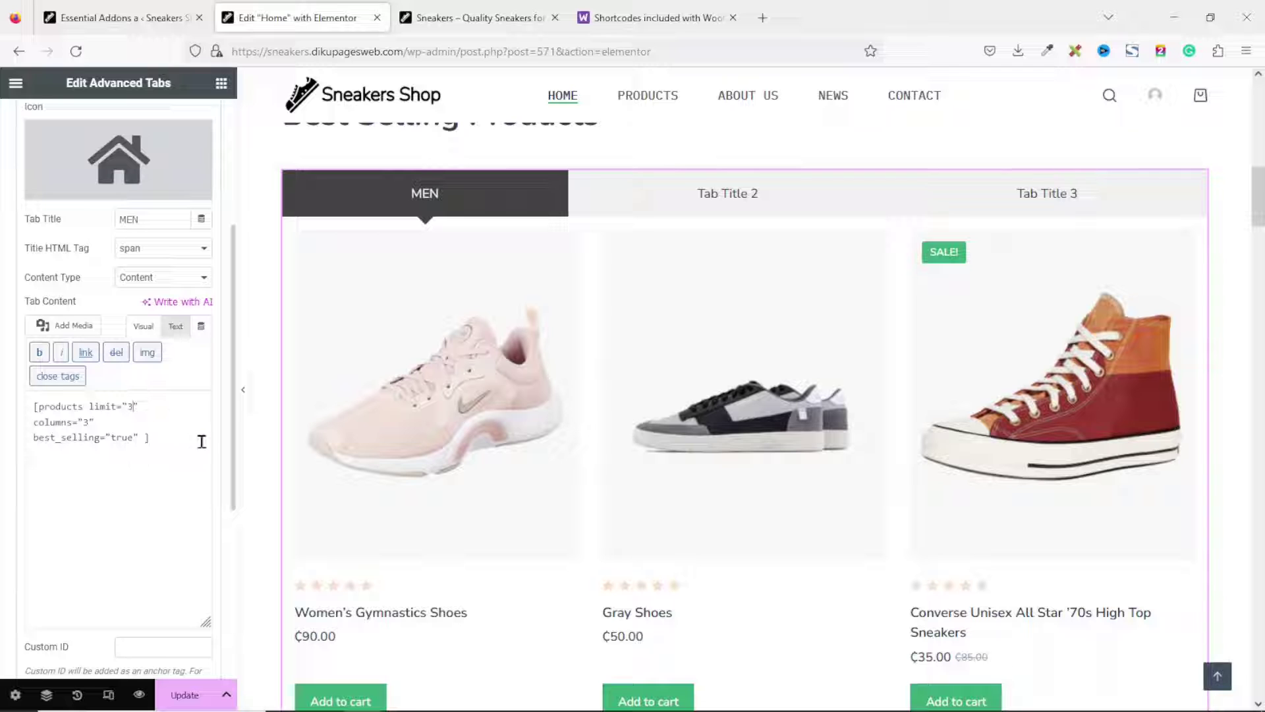
Step: Change the MEN shortcode to limit="4" and columns="4"
key(BackSpace)
text(4)
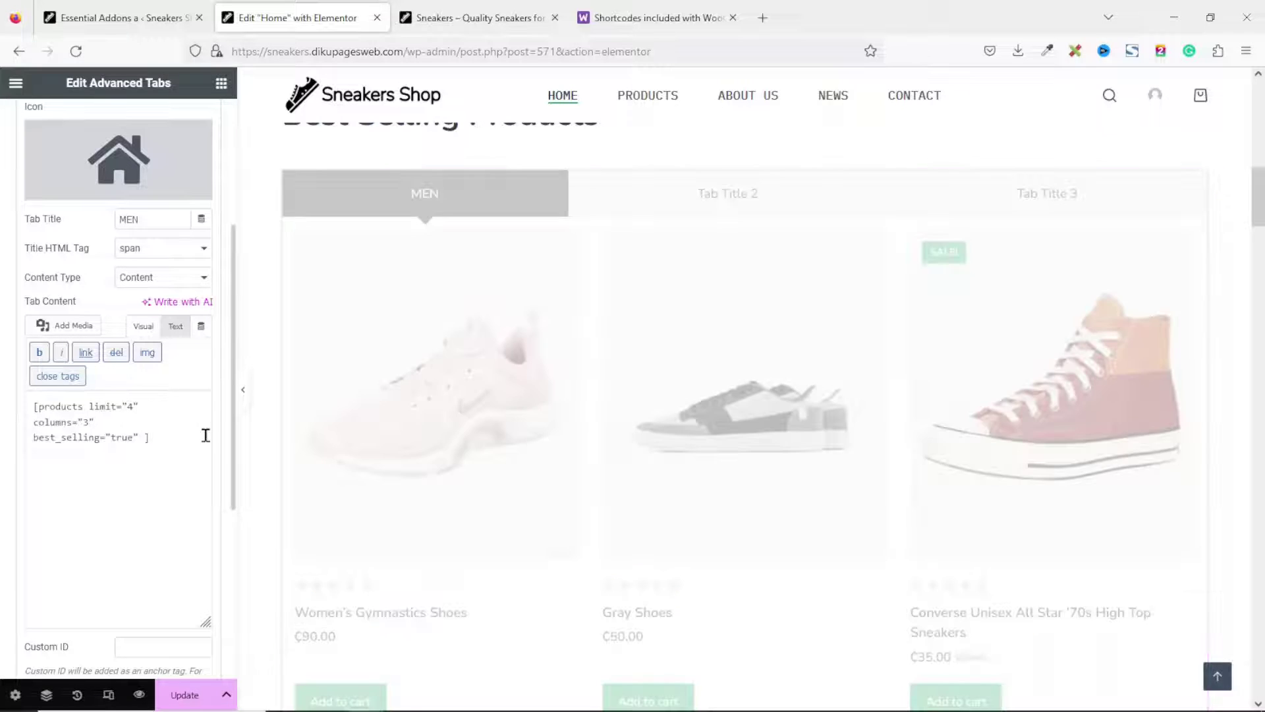
scroll(1260, 205, down, 3)
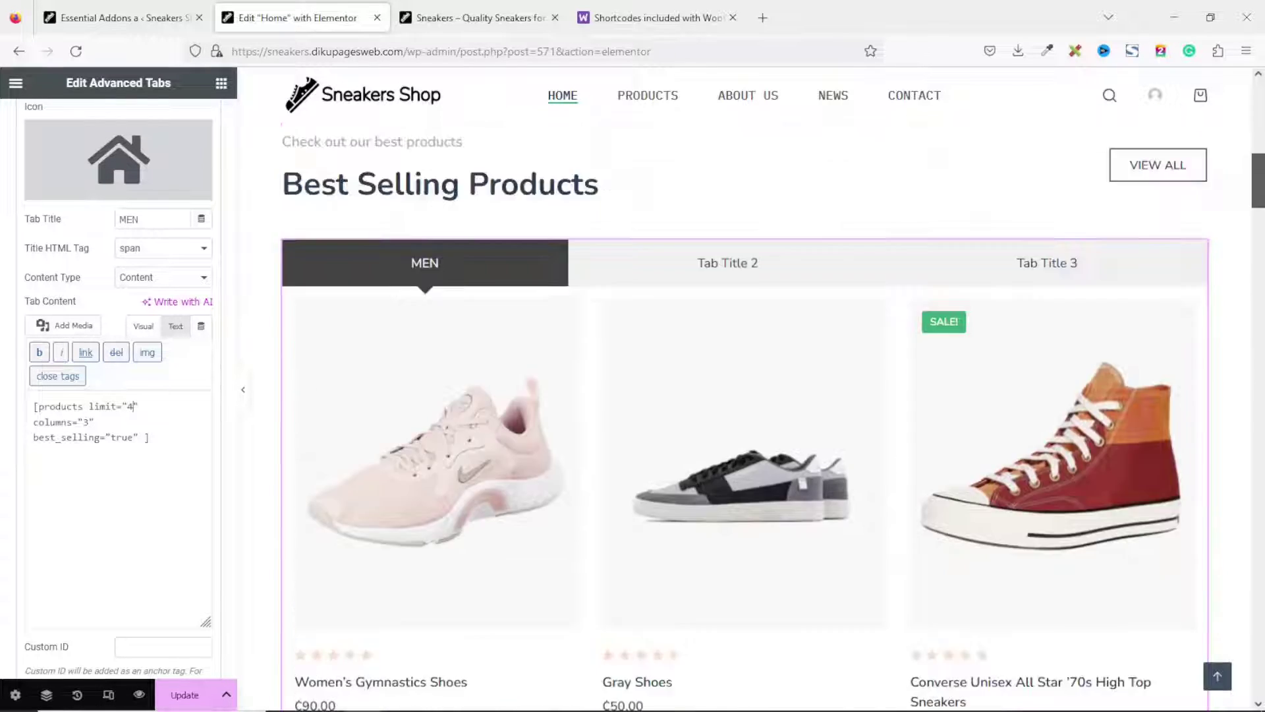
scroll(1259, 204, down, 3)
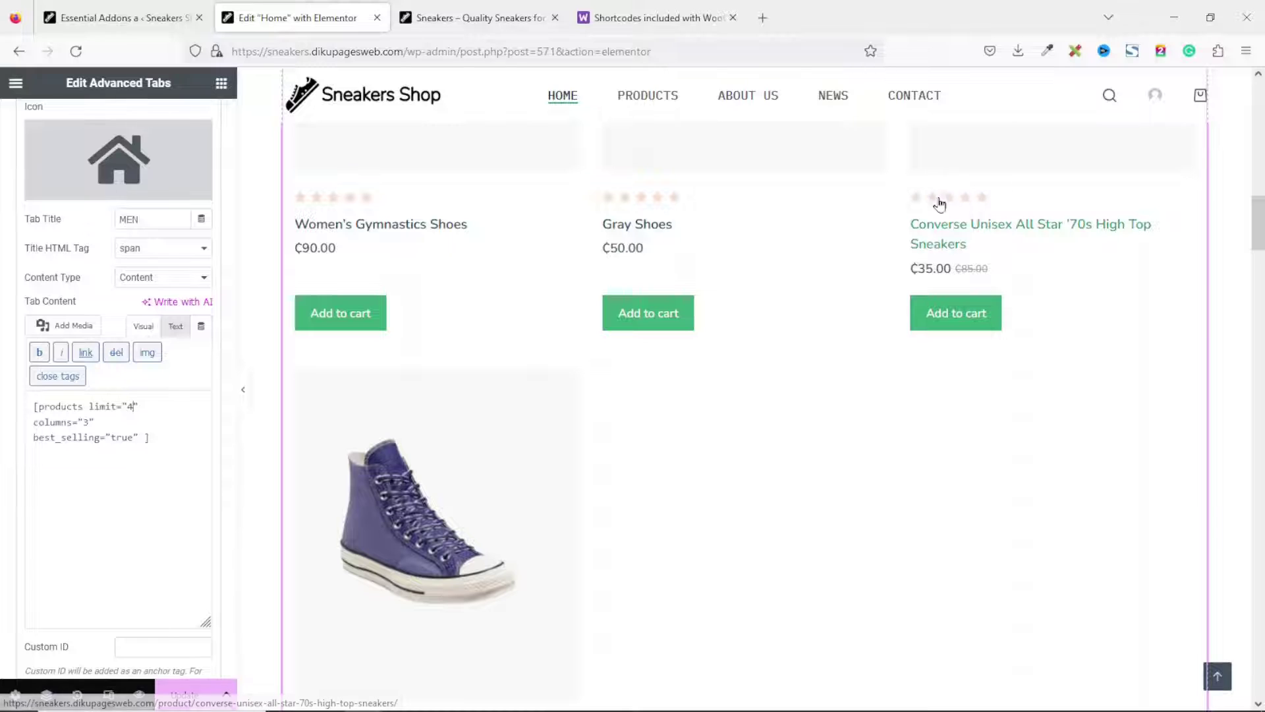
scroll(527, 329, up, 5)
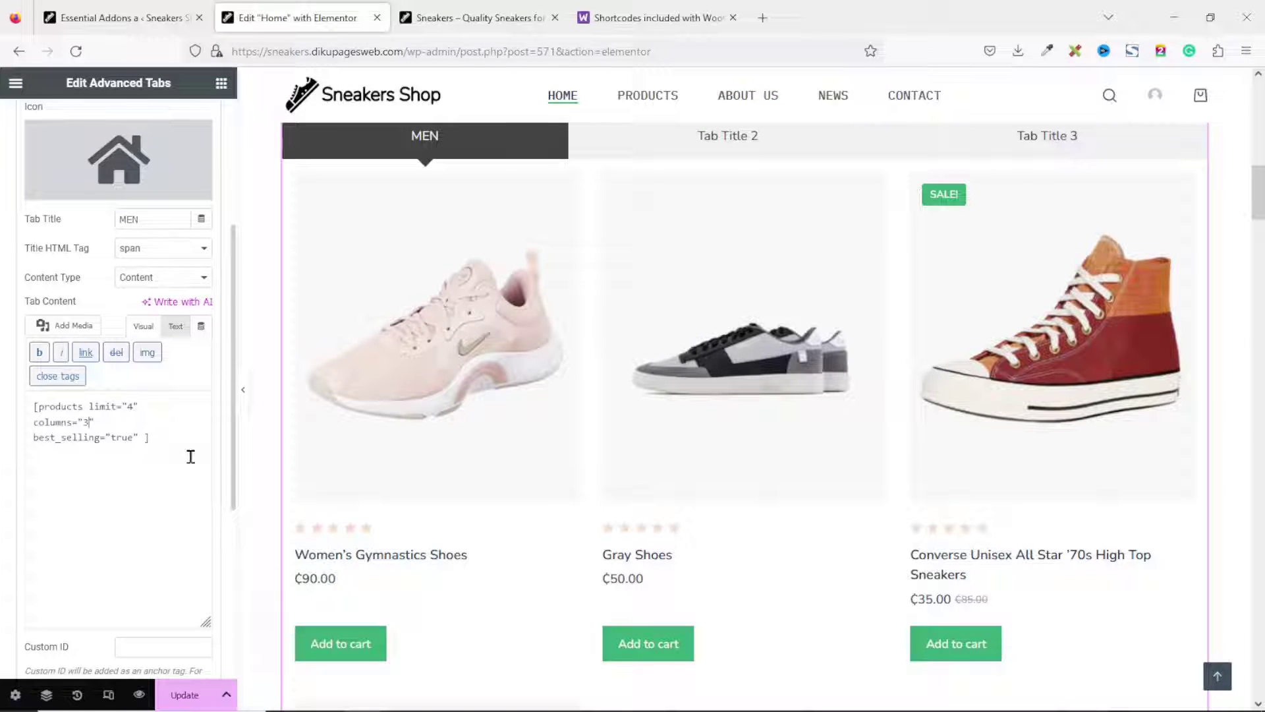
key(BackSpace)
text(4)
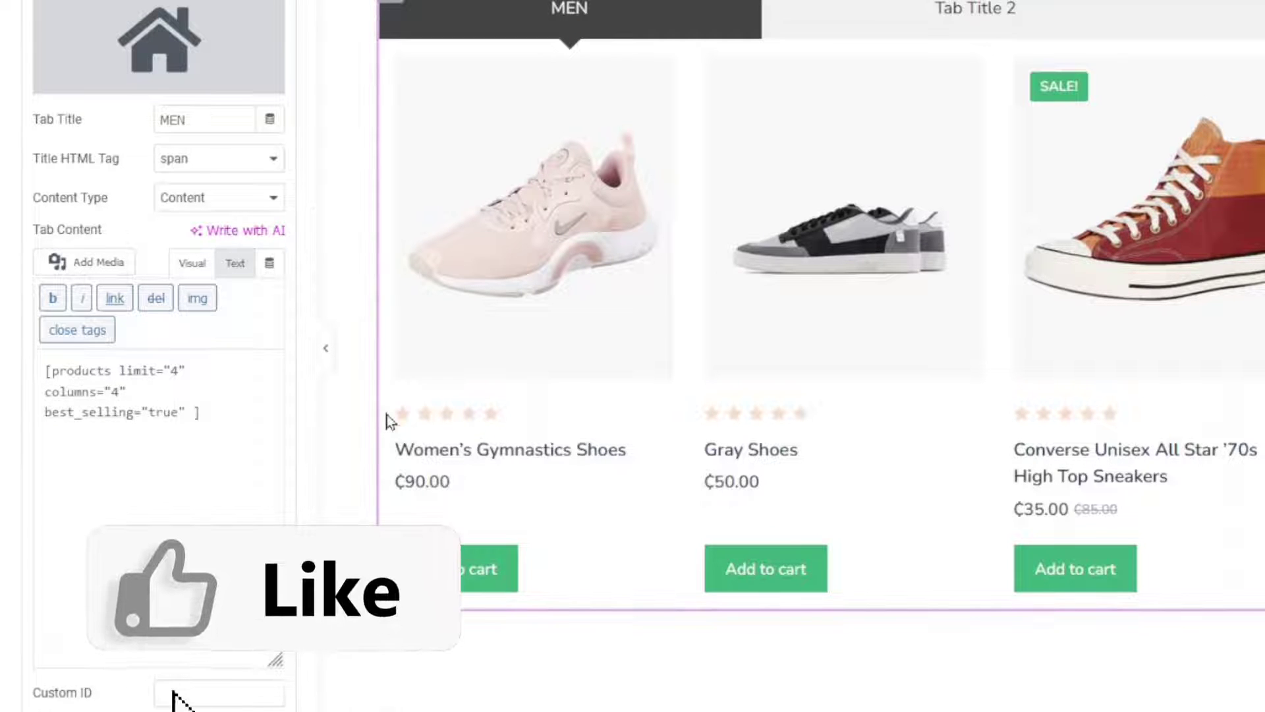
Step: Add category="men" to the MEN tab's products shortcode
text(cAT/)
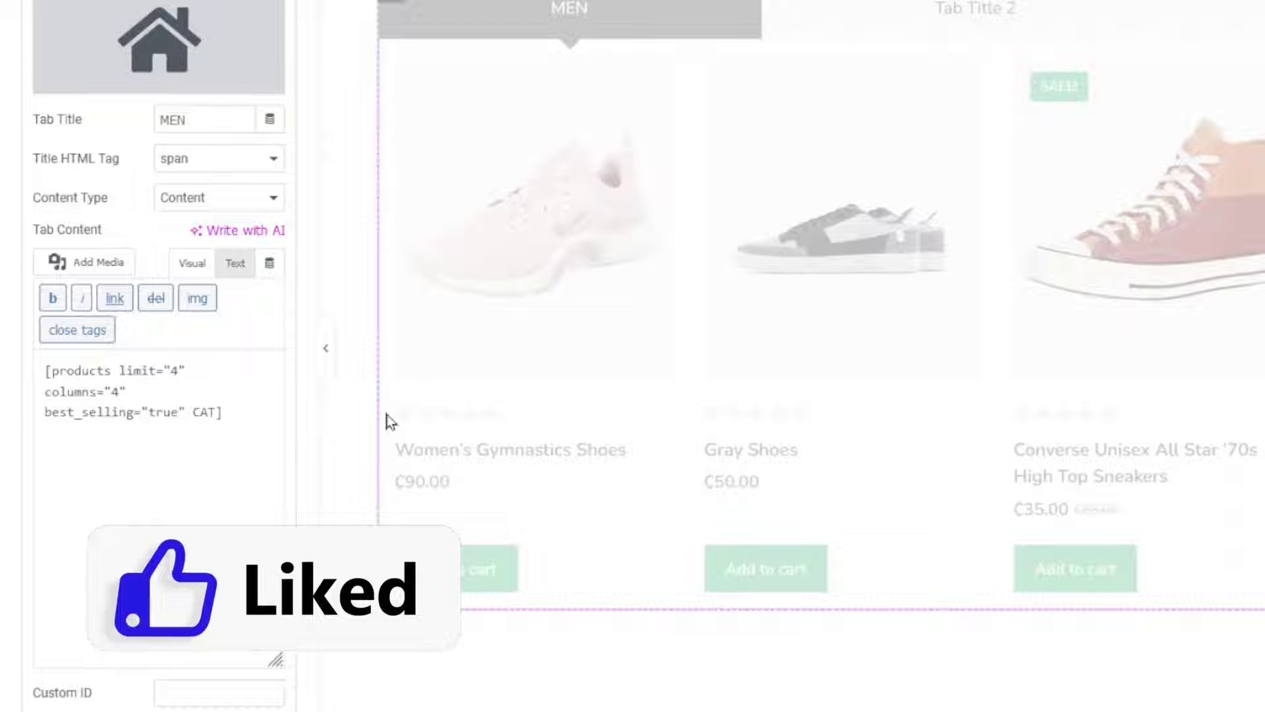
key(BackSpace)
key(BackSpace)
key(BackSpace)
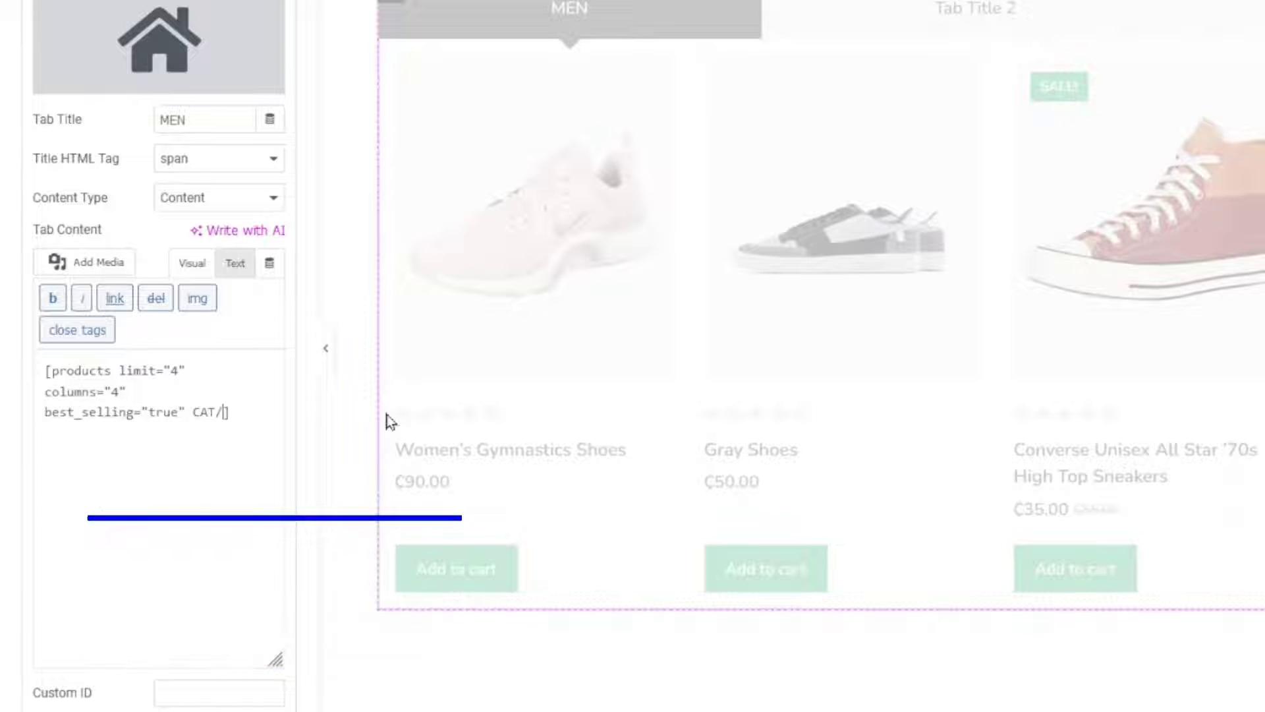
key(BackSpace)
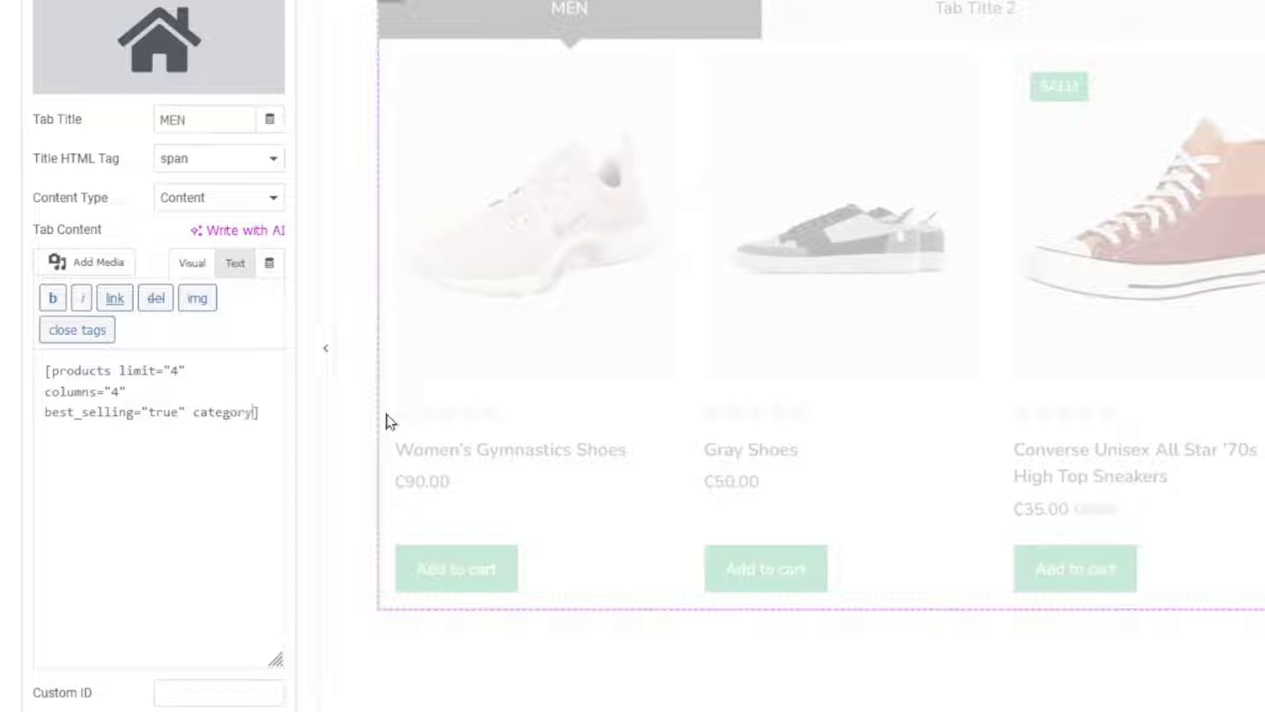
text(=)
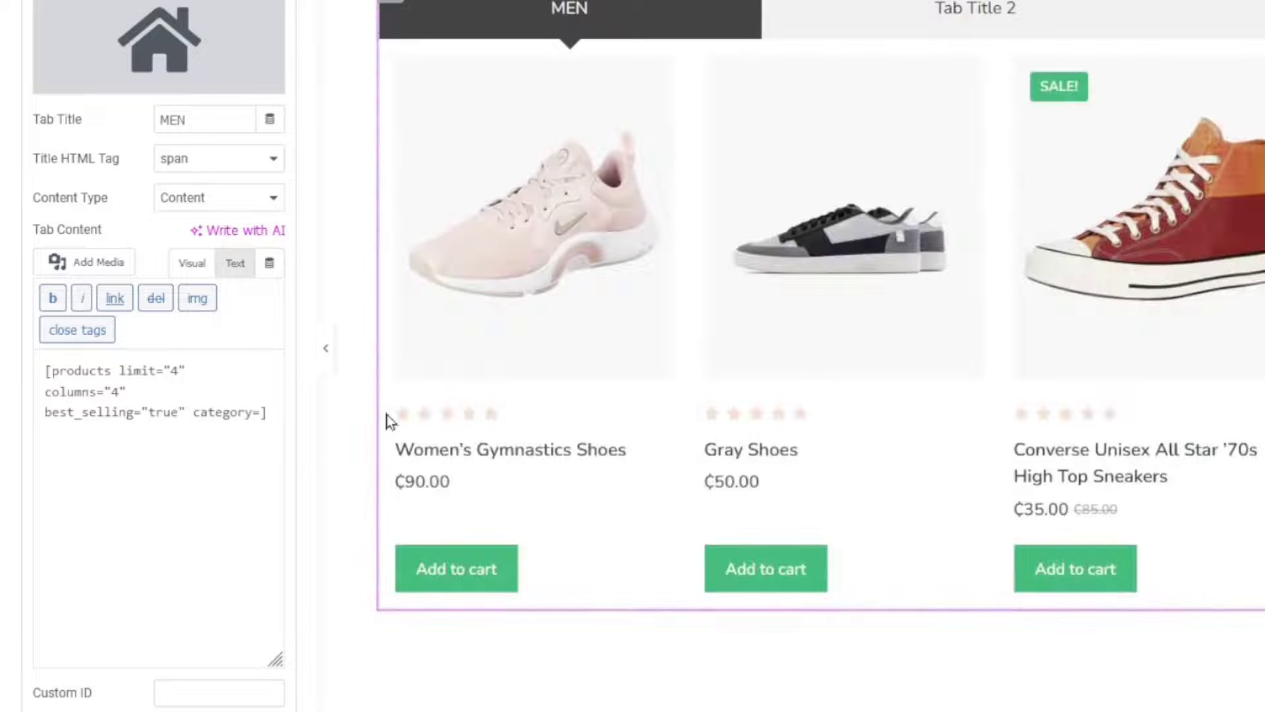
text(")
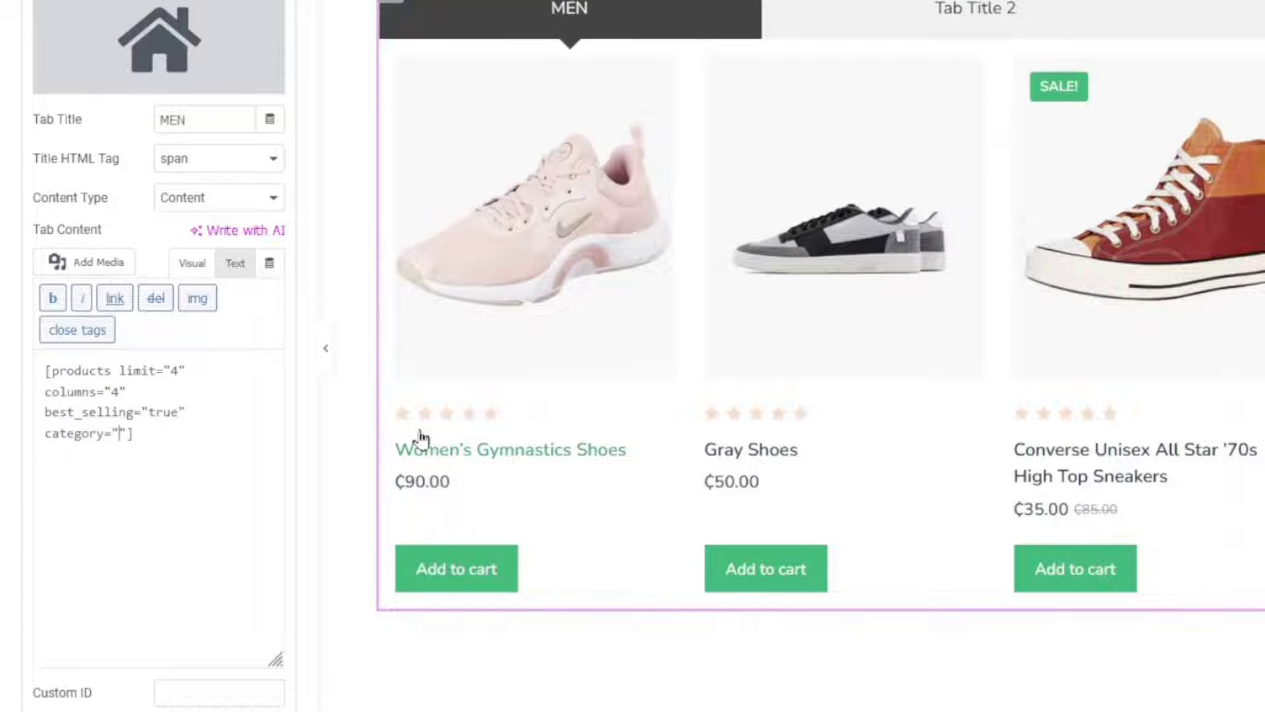
text(men)
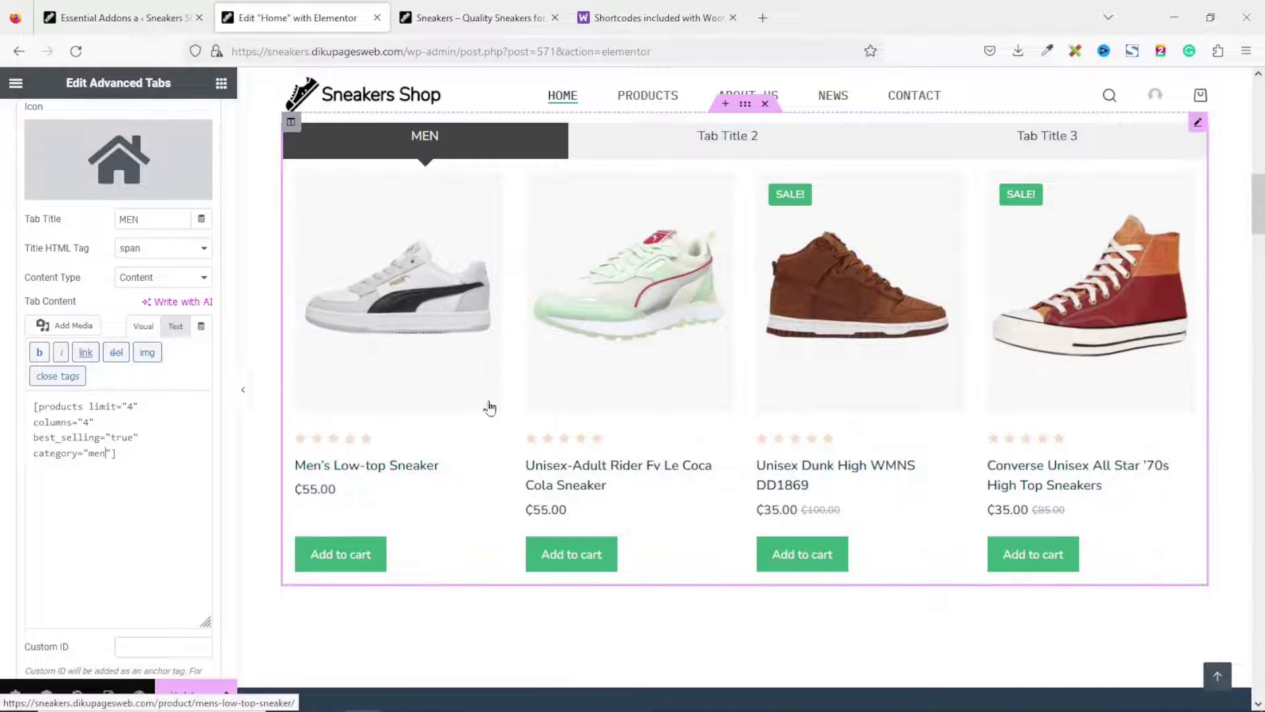
drag(118, 453, 1, 386)
key(ctrl+c)
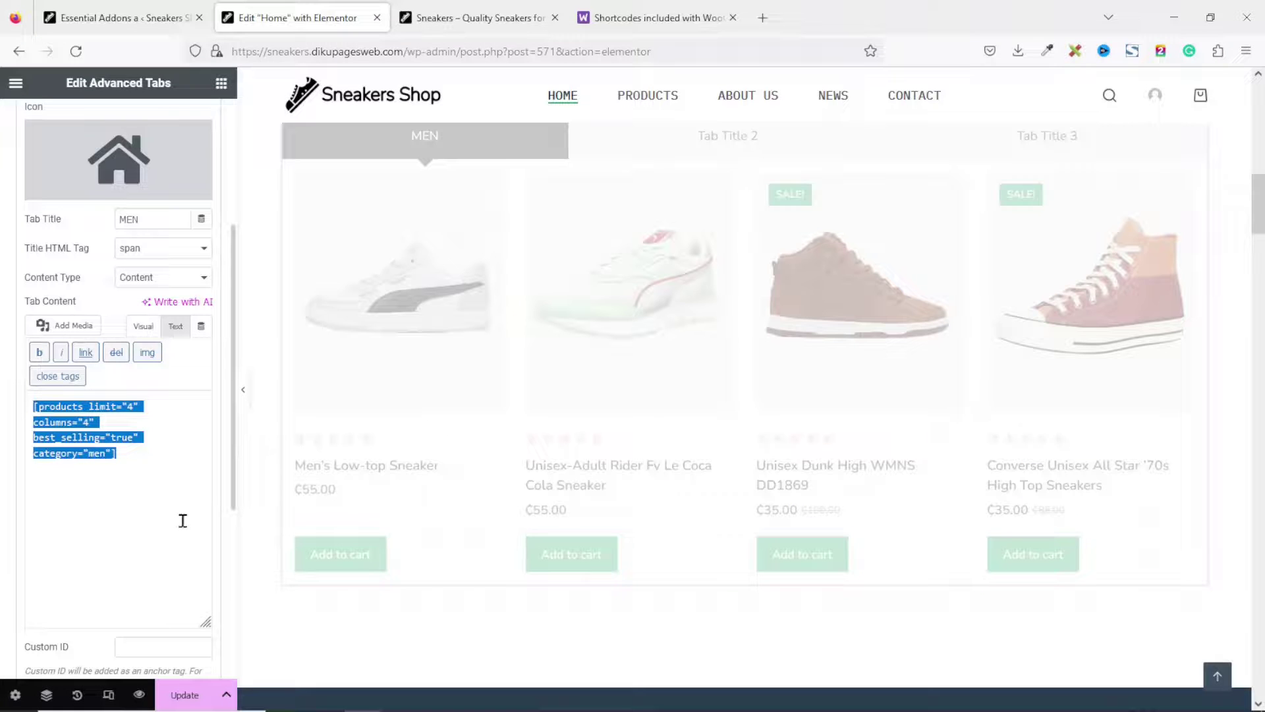
scroll(182, 521, up, 5)
Step: Rename the second tab from Tab Title 2 to WOMEN
click(80, 187)
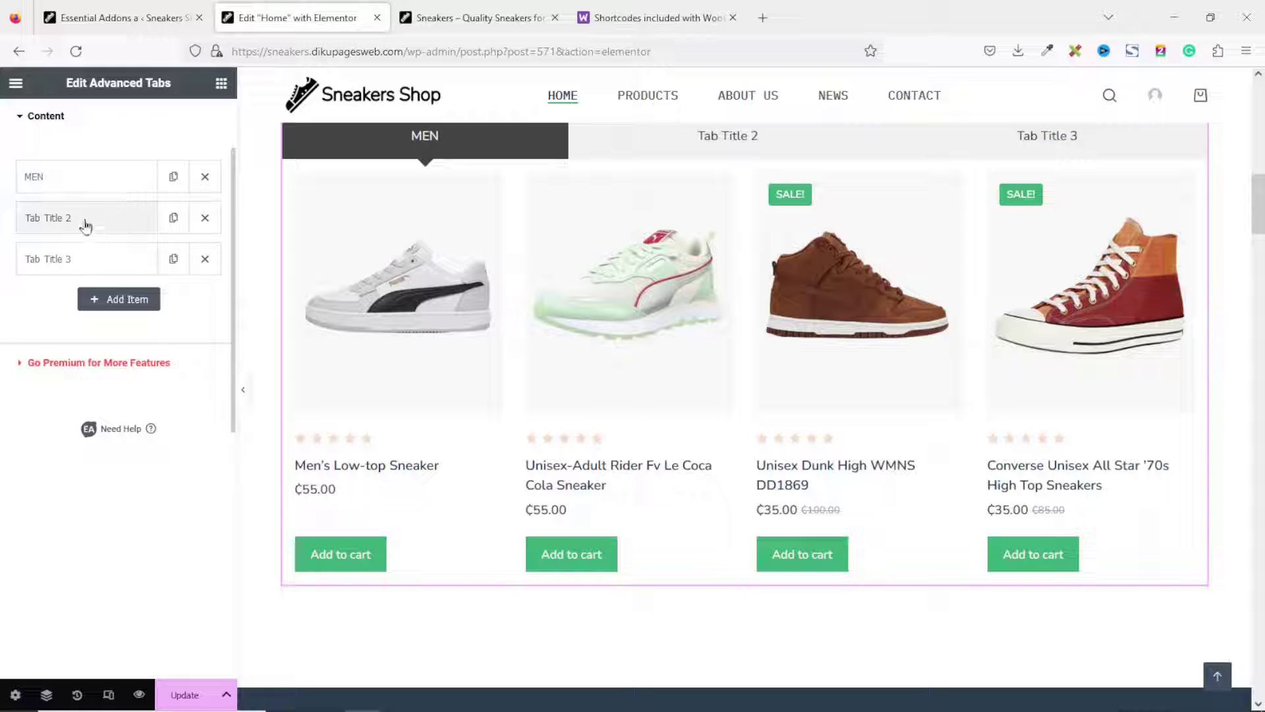
scroll(87, 228, up, 2)
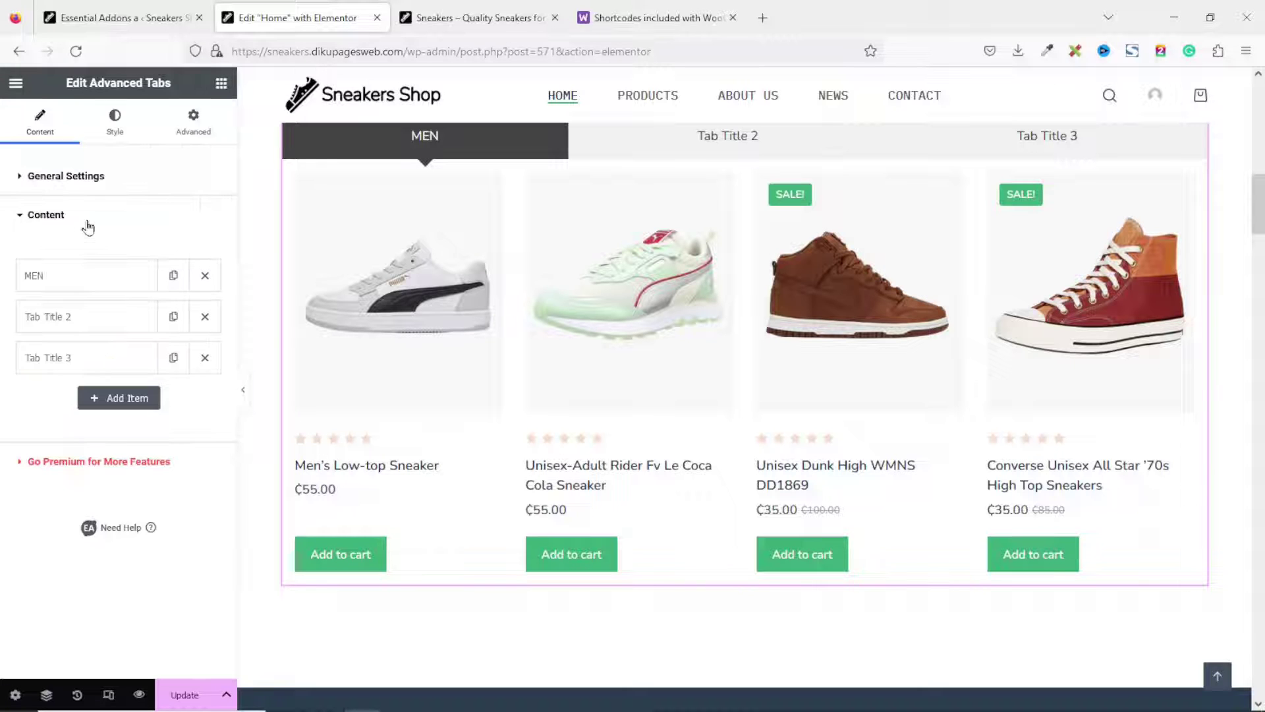
click(76, 321)
drag(169, 513, 103, 501)
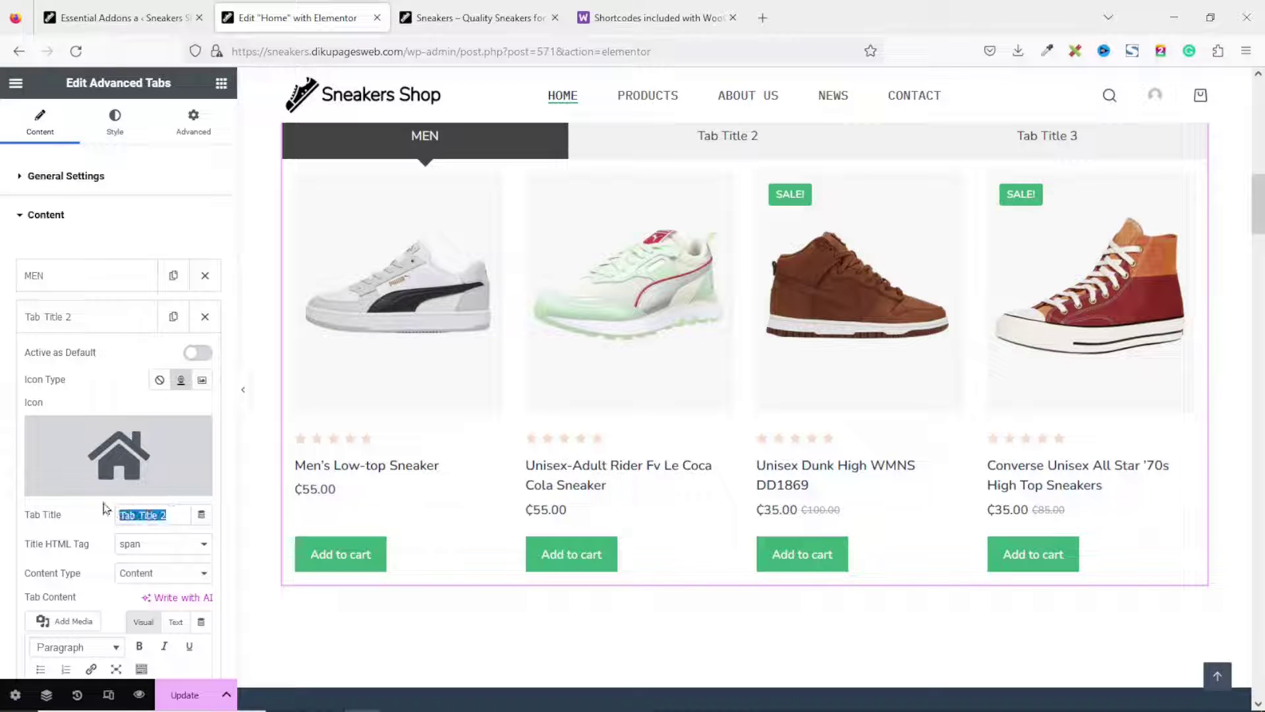
text(WOME)
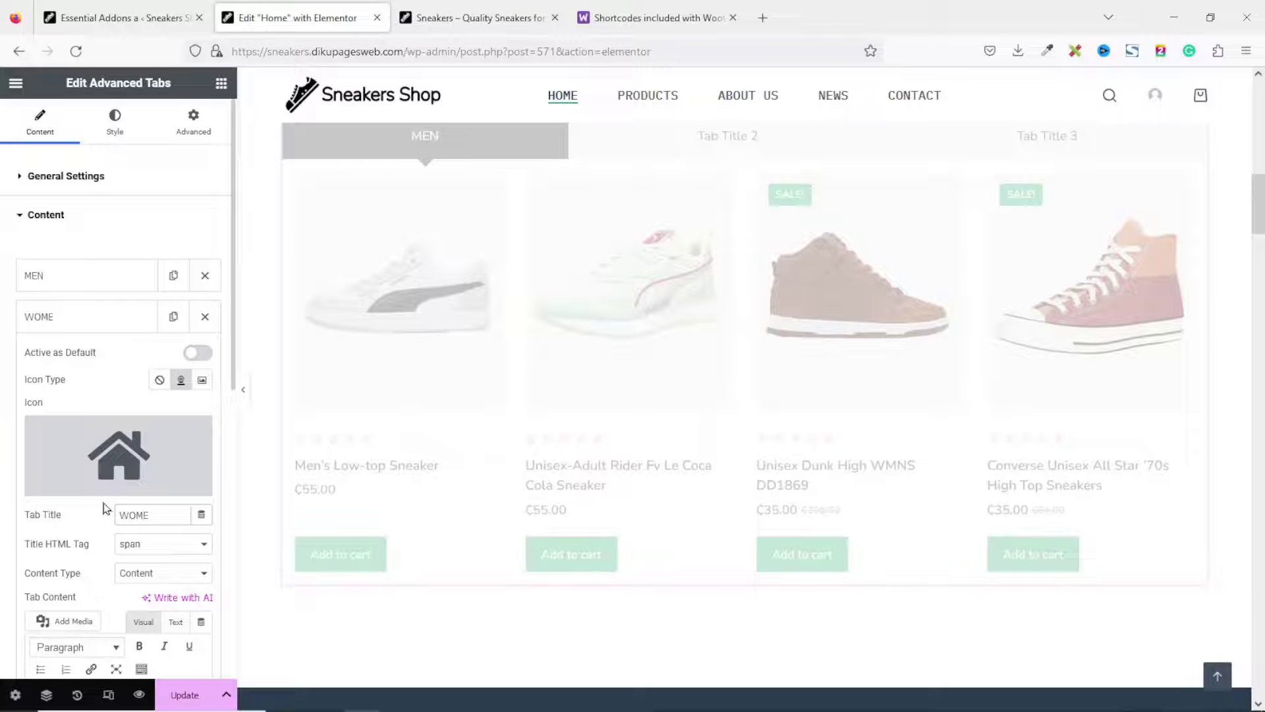
text(N)
Step: Replace the WOMEN tab's placeholder with the products shortcode using category="women"
scroll(139, 475, down, 4)
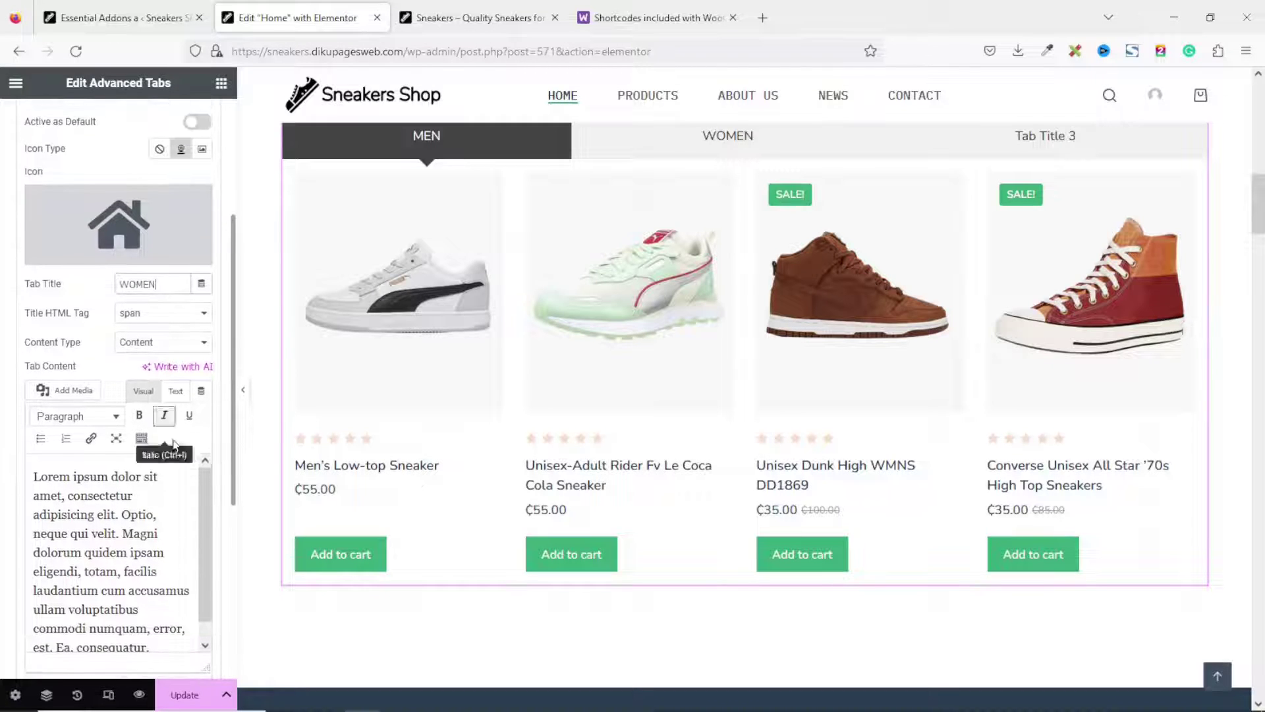
scroll(173, 443, up, 1)
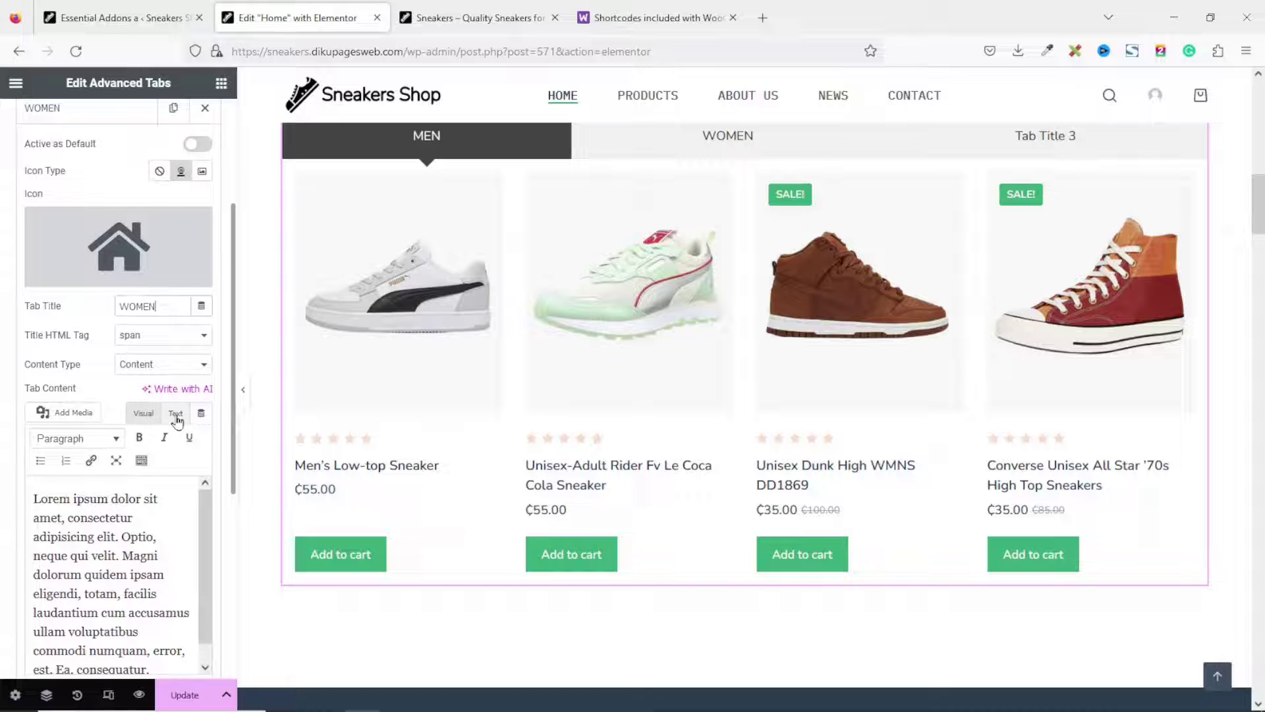
click(176, 414)
drag(168, 599, 7, 479)
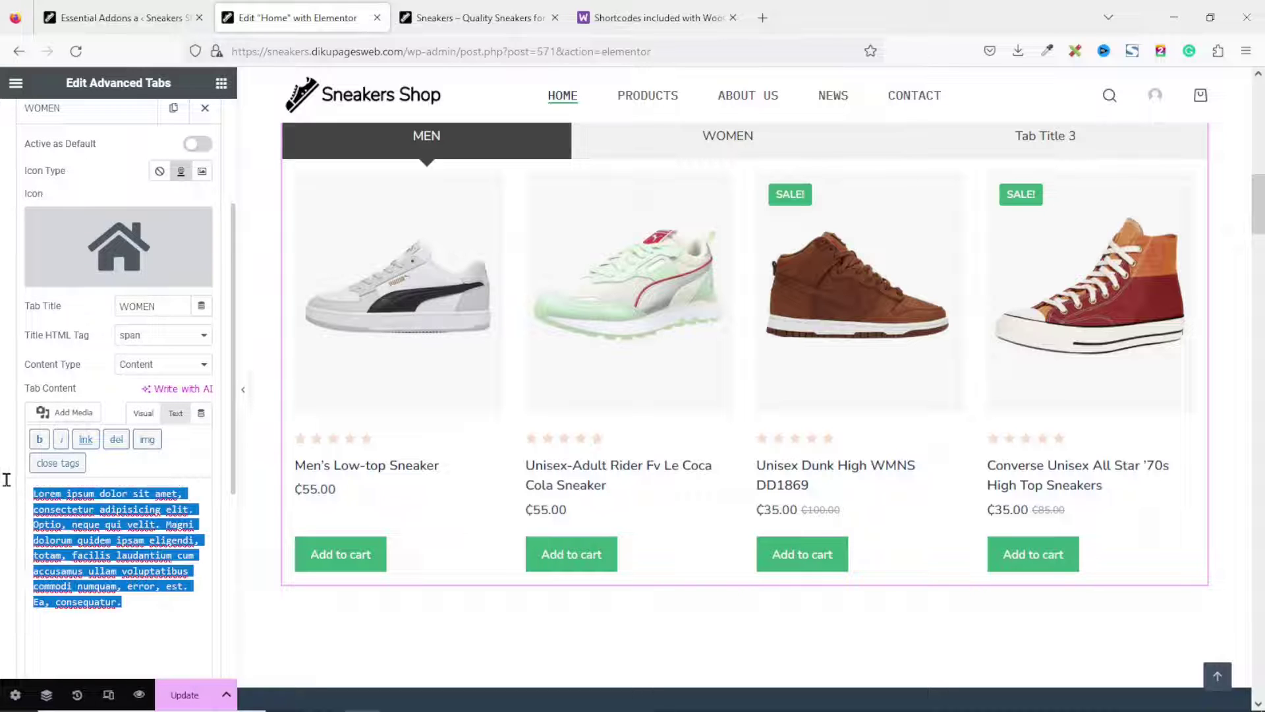
key(BackSpace)
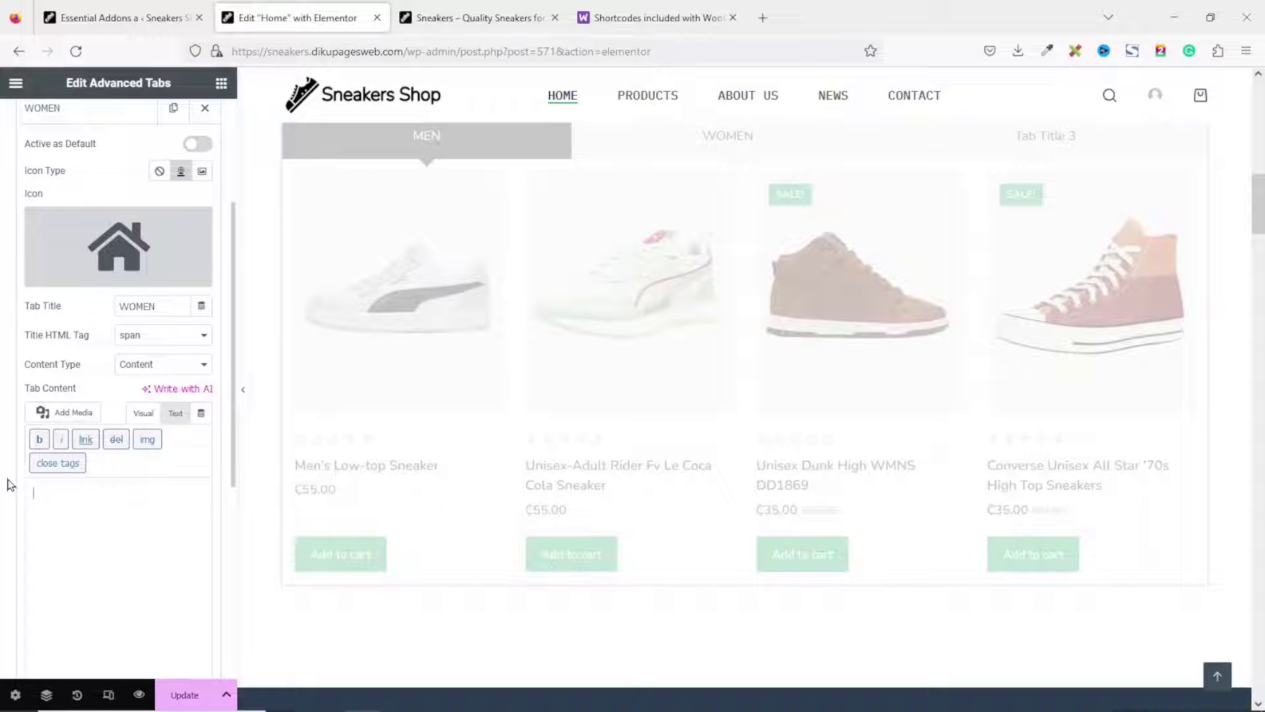
key(ctrl+v)
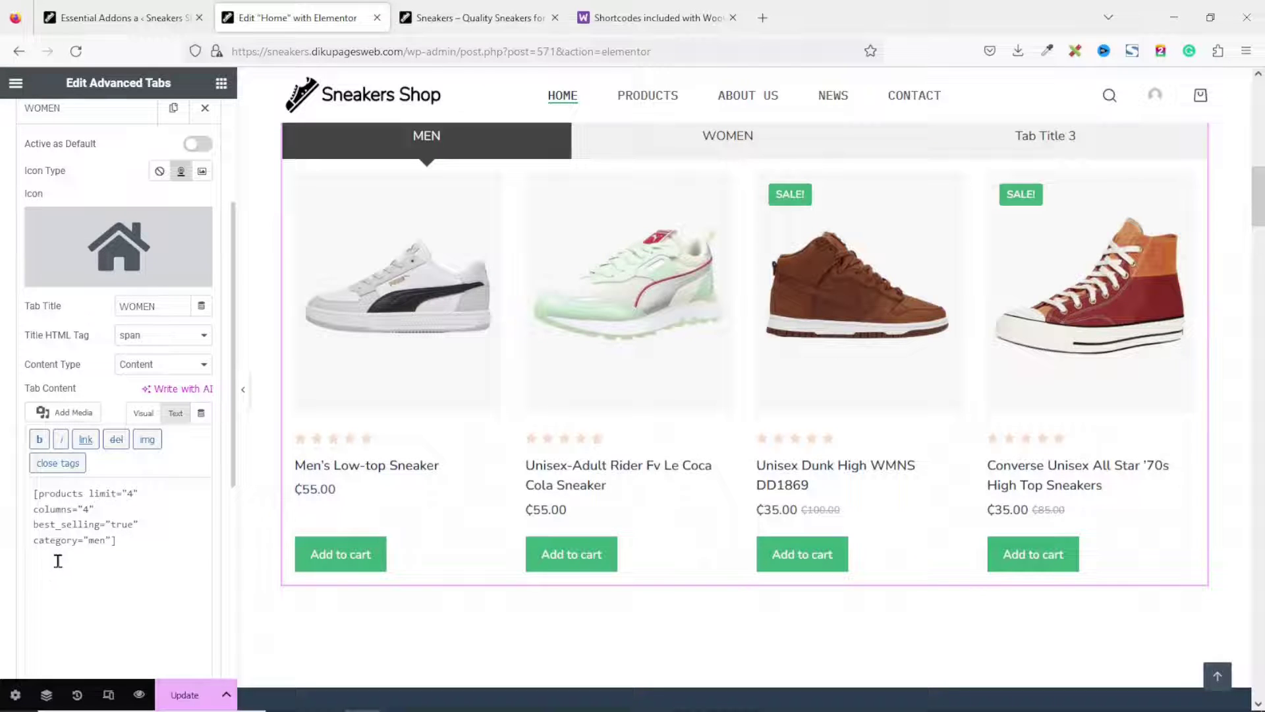
click(722, 151)
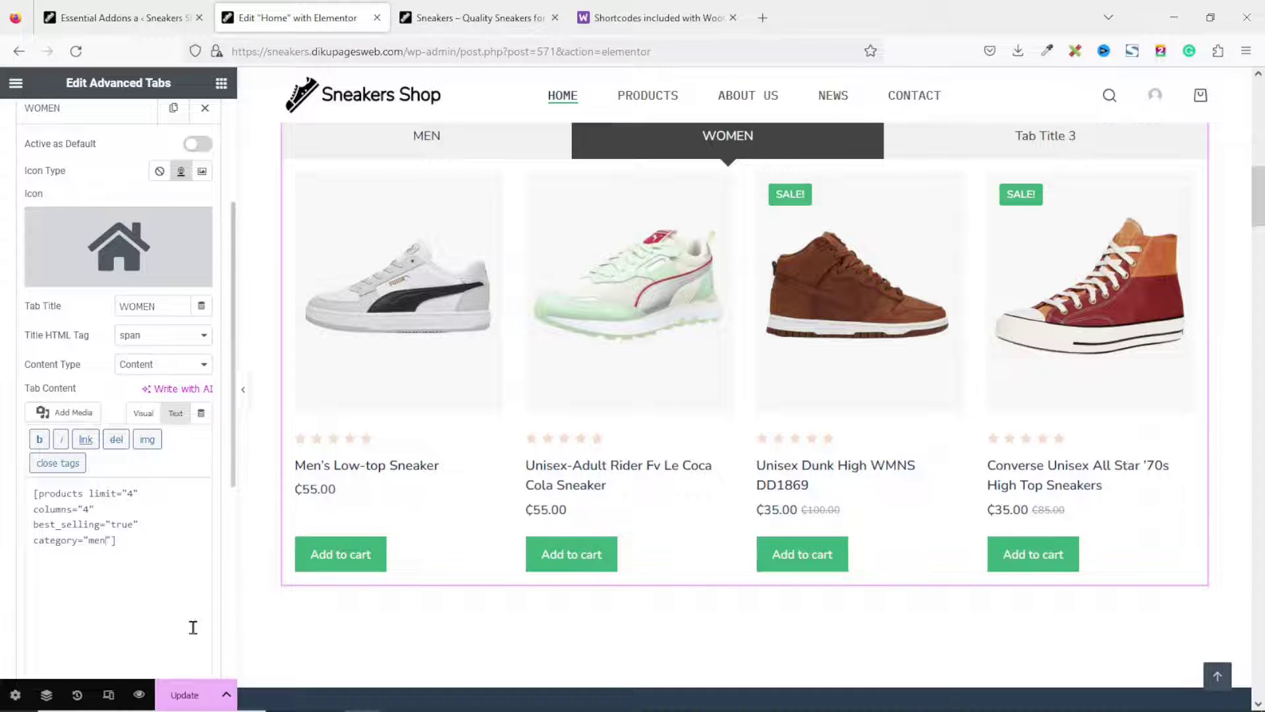
key(BackSpace)
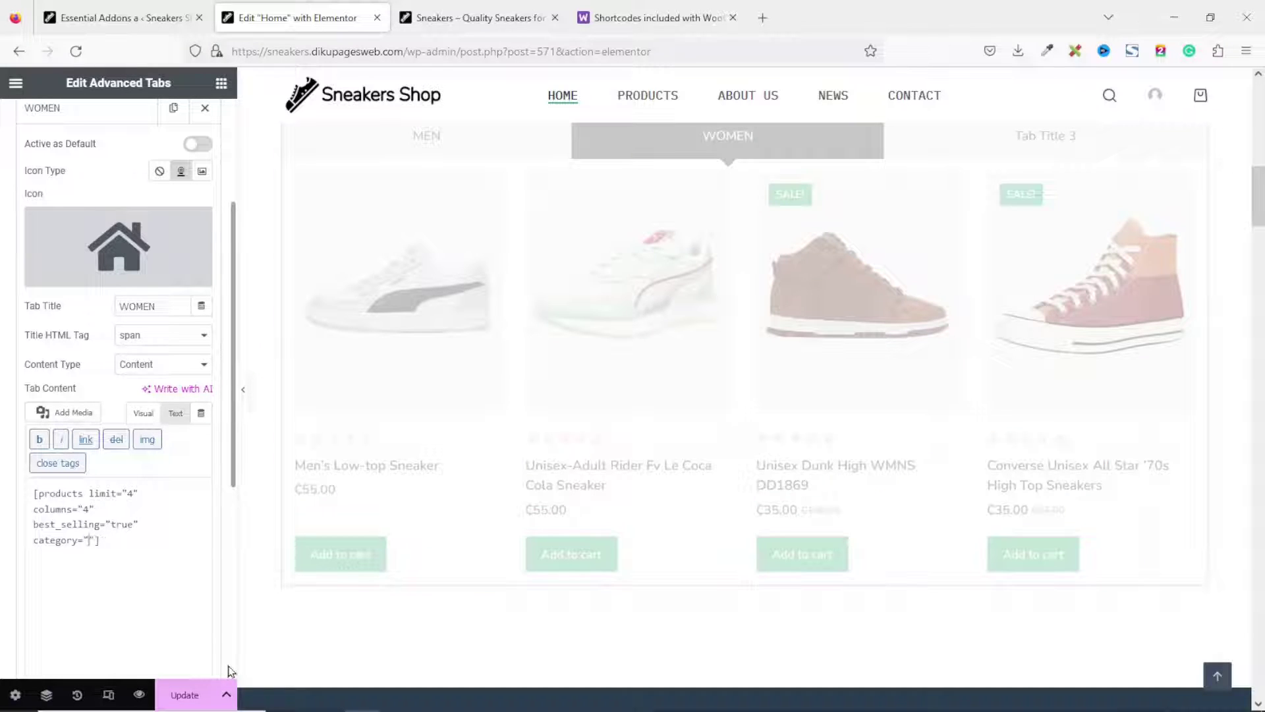
text(women)
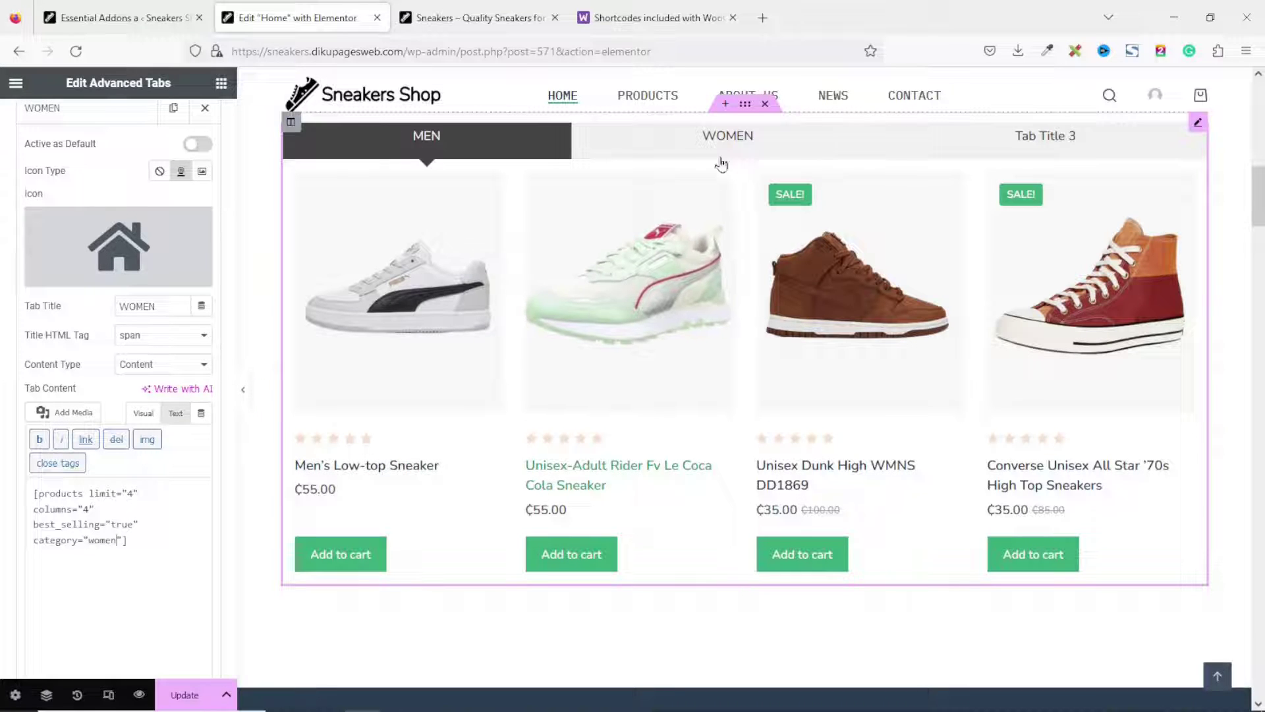
click(722, 153)
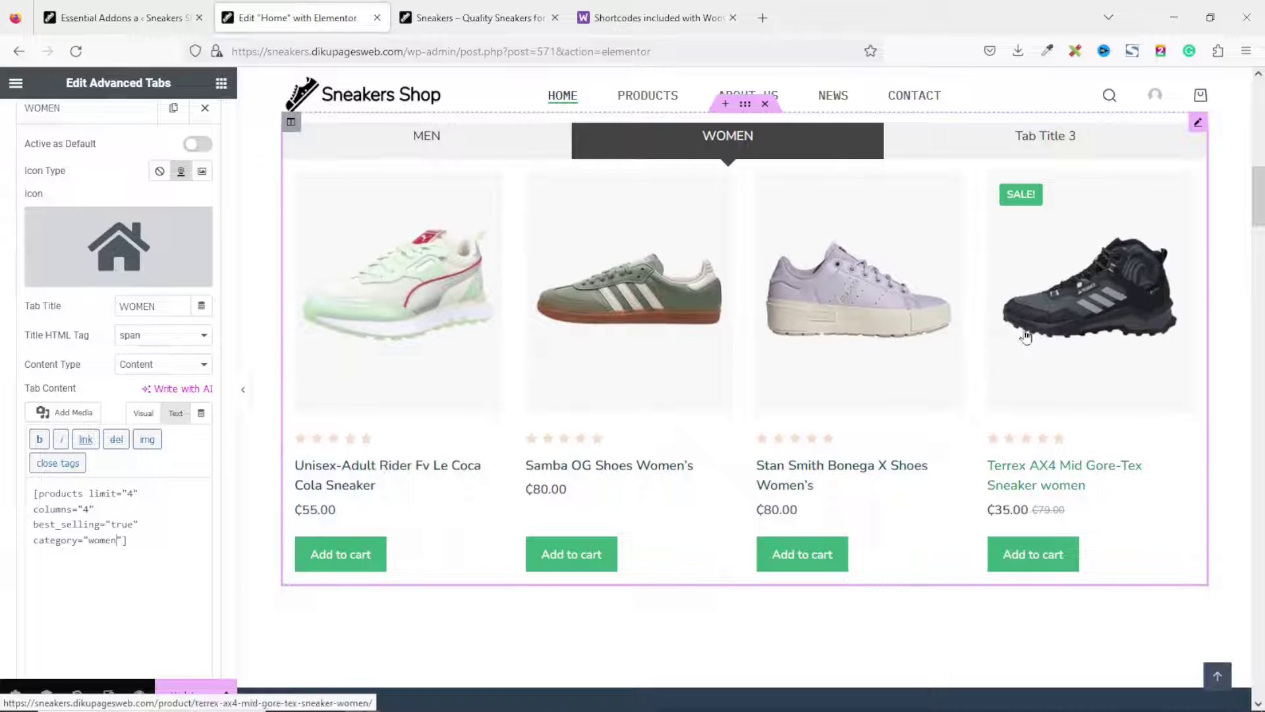
Step: Rename the third tab to KIDS
click(87, 110)
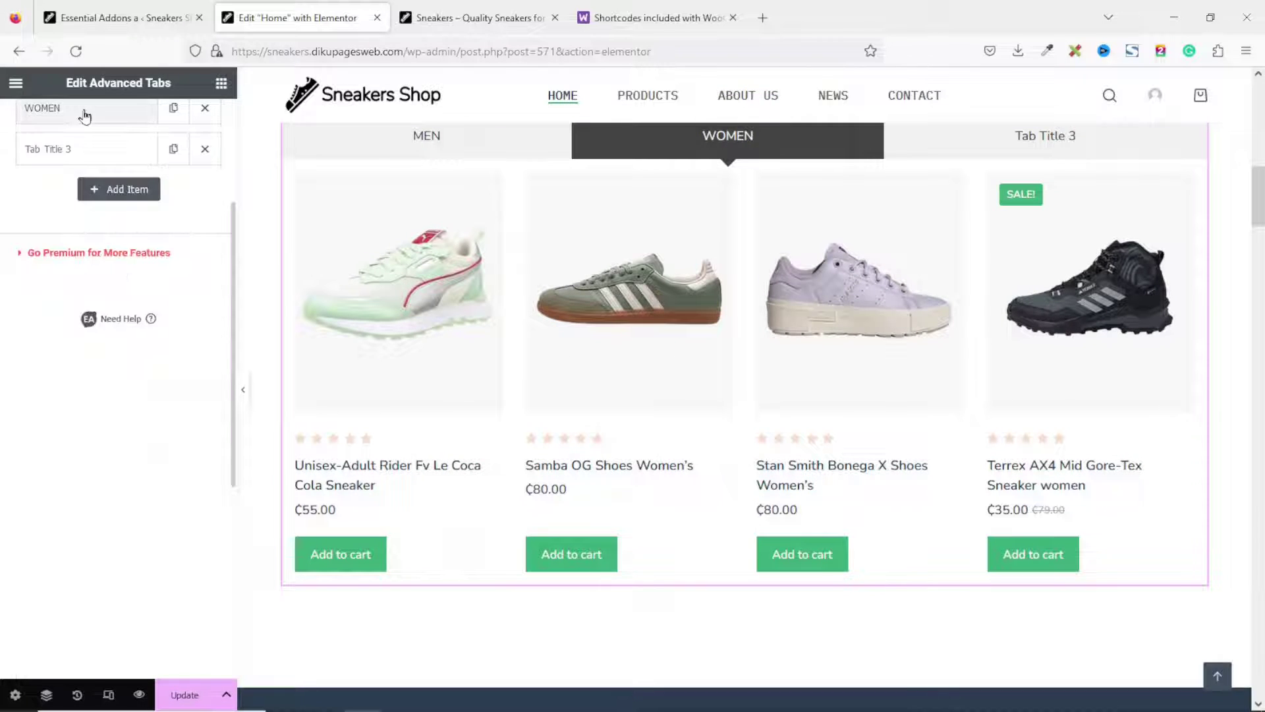
click(63, 163)
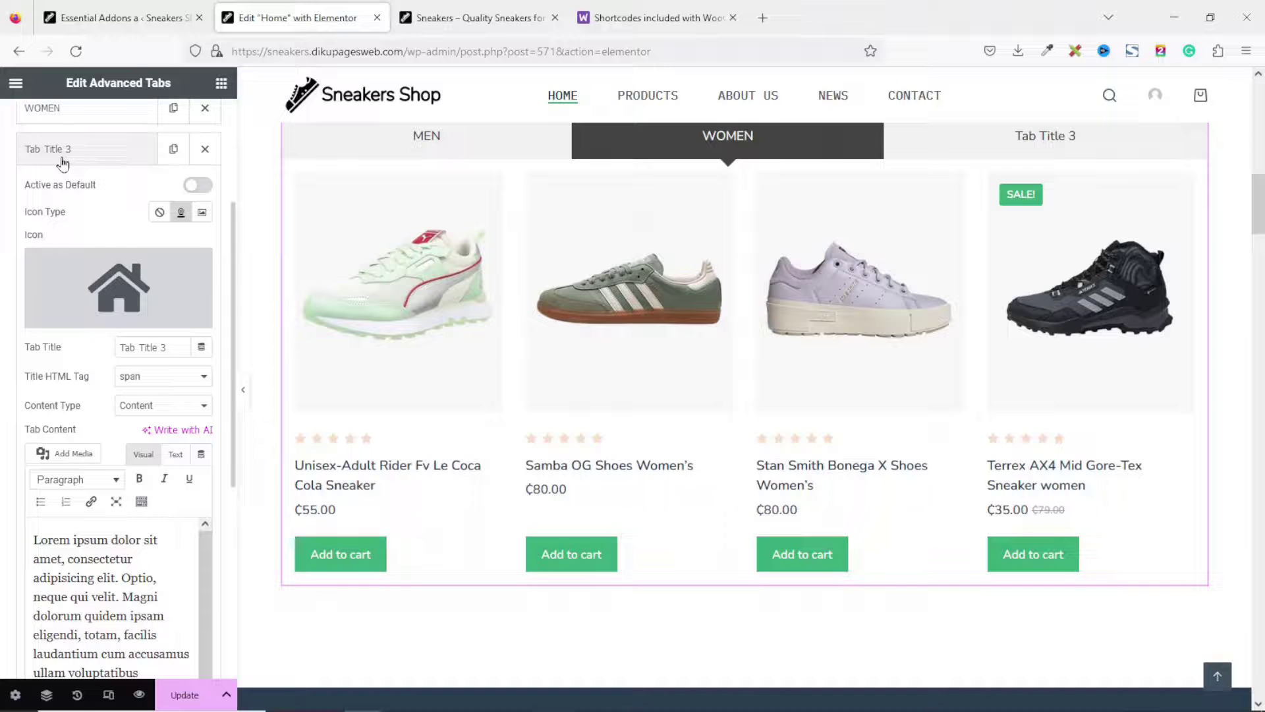
drag(169, 347, 90, 336)
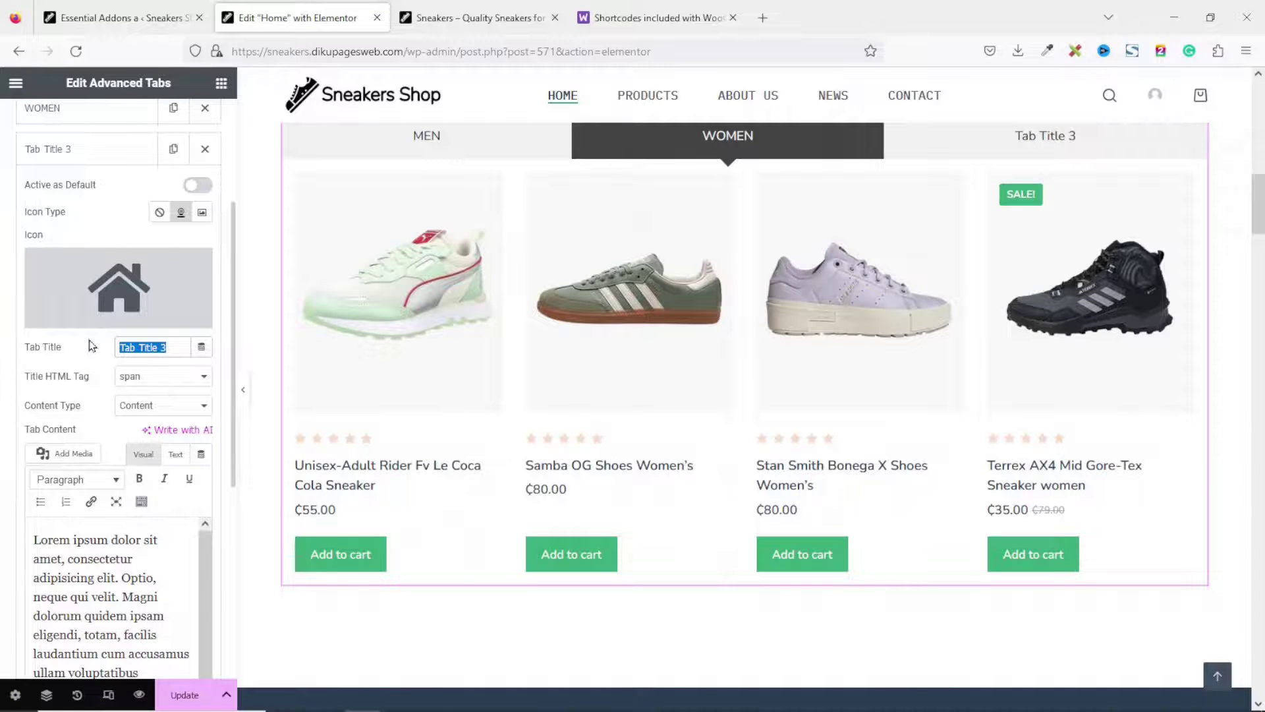
text(KIDS)
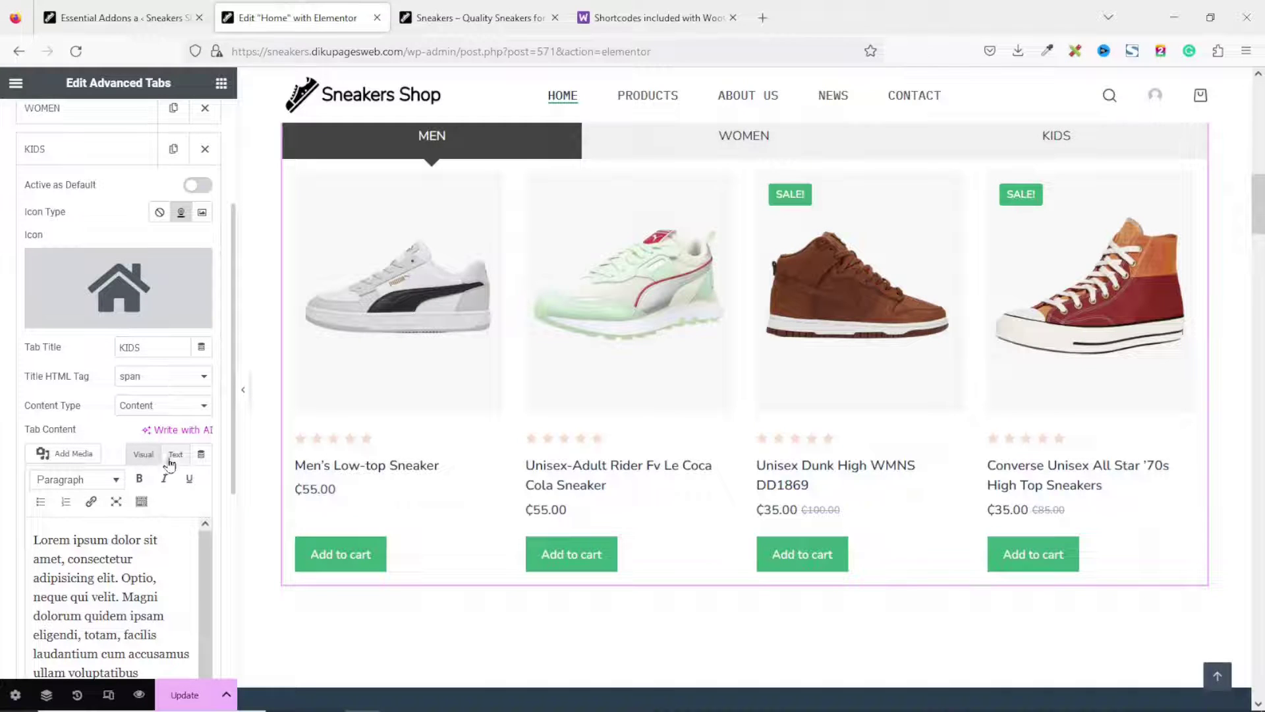
Step: Replace the KIDS tab's Lorem ipsum with the products shortcode using category="kids"
click(174, 455)
drag(162, 659, 8, 490)
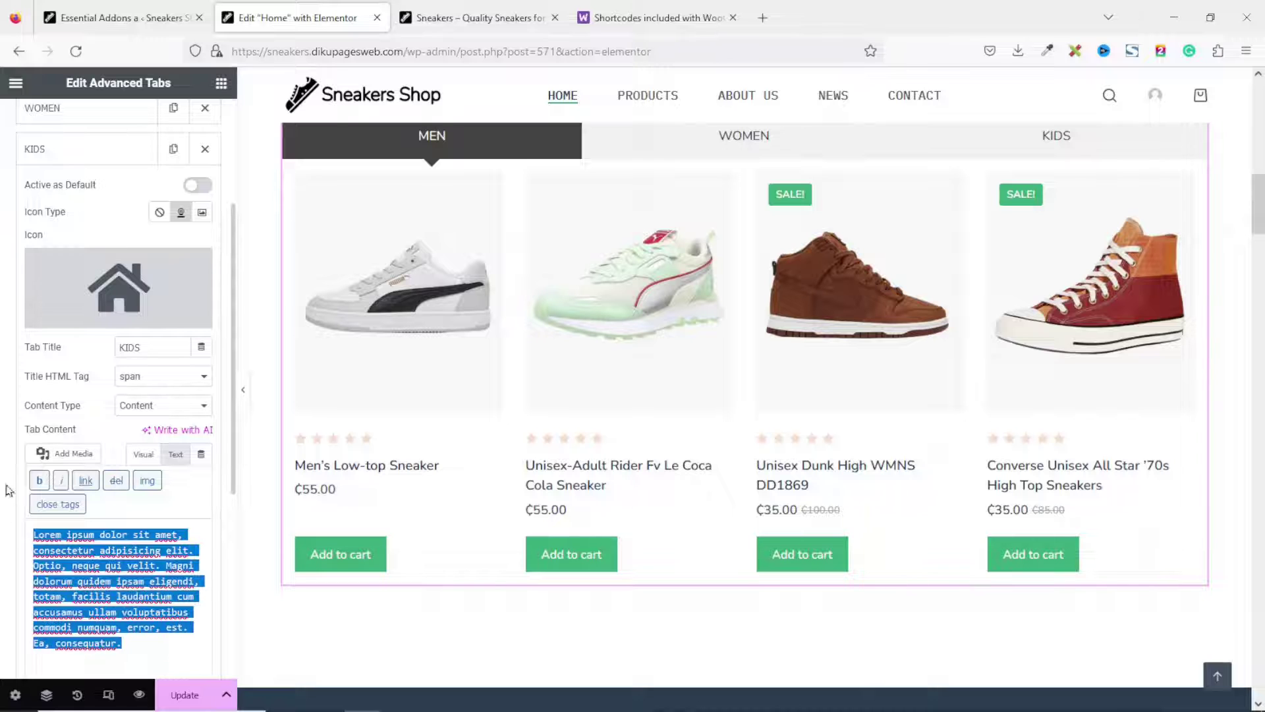
key(BackSpace)
text([products limit="4" columns="4" best_selling="true" category="men"])
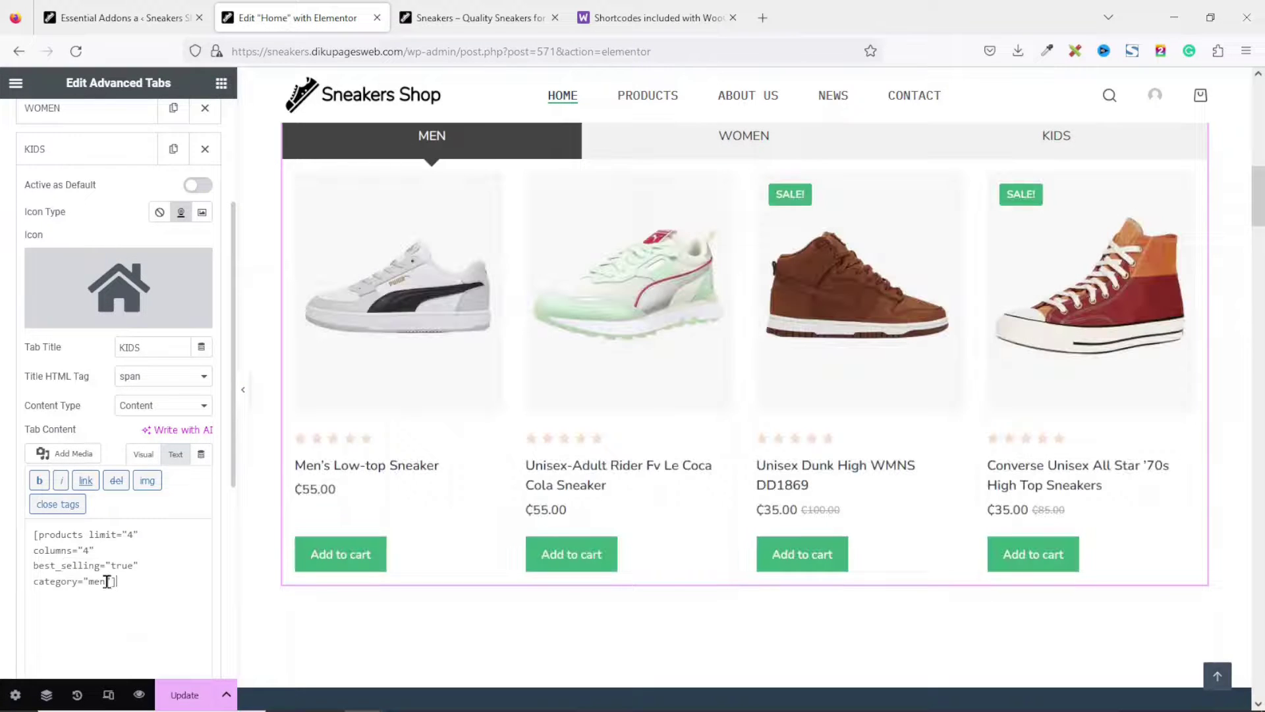
key(BackSpace)
key(BackSpace)
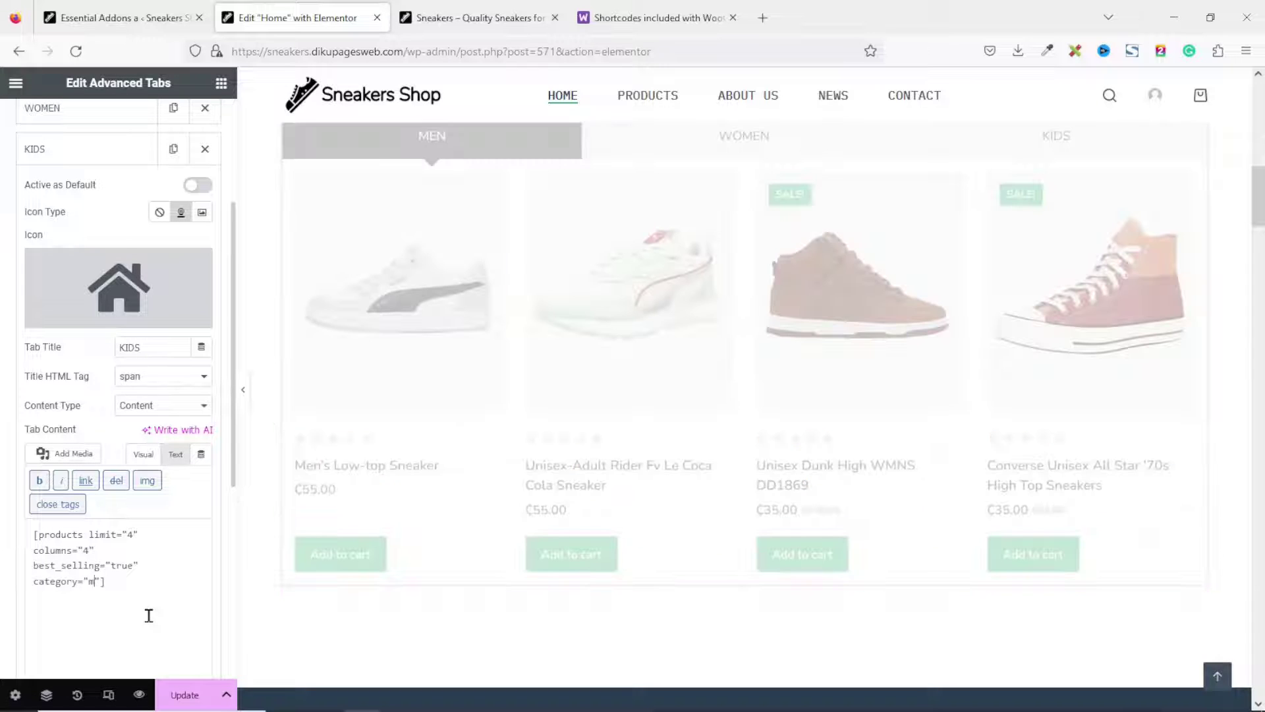
text(kids)
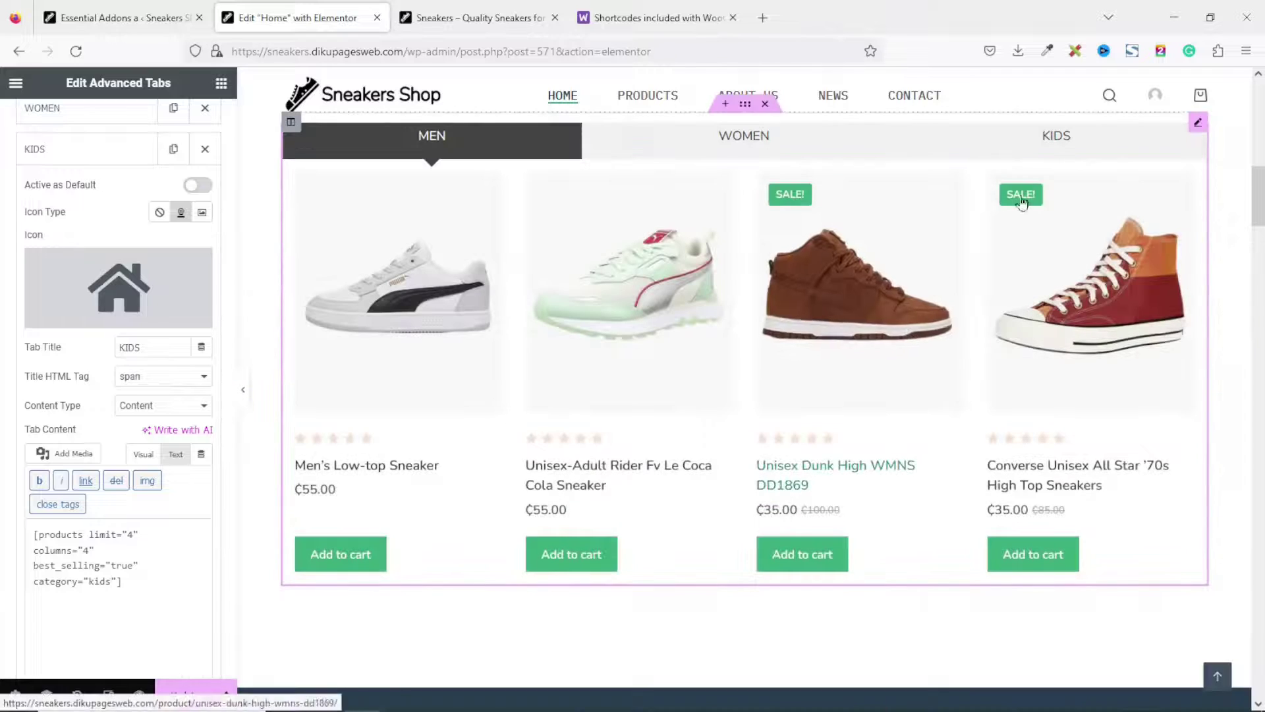
click(1067, 146)
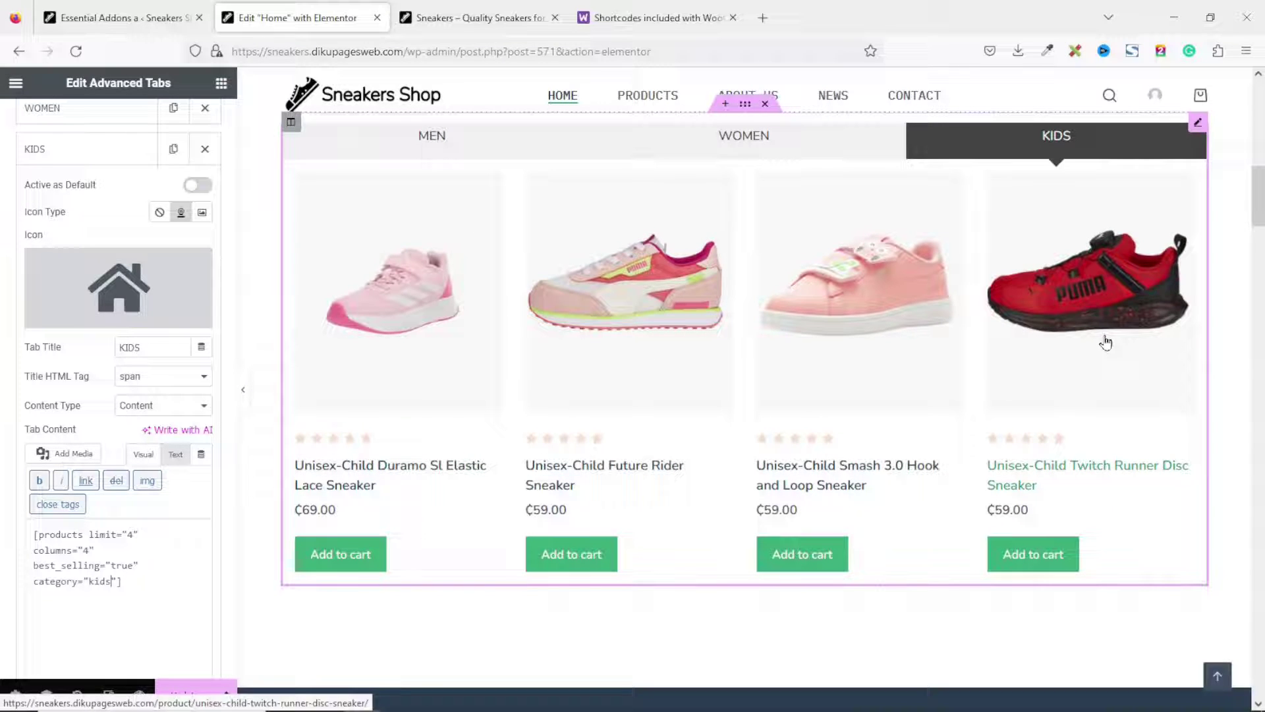
scroll(420, 285, up, 2)
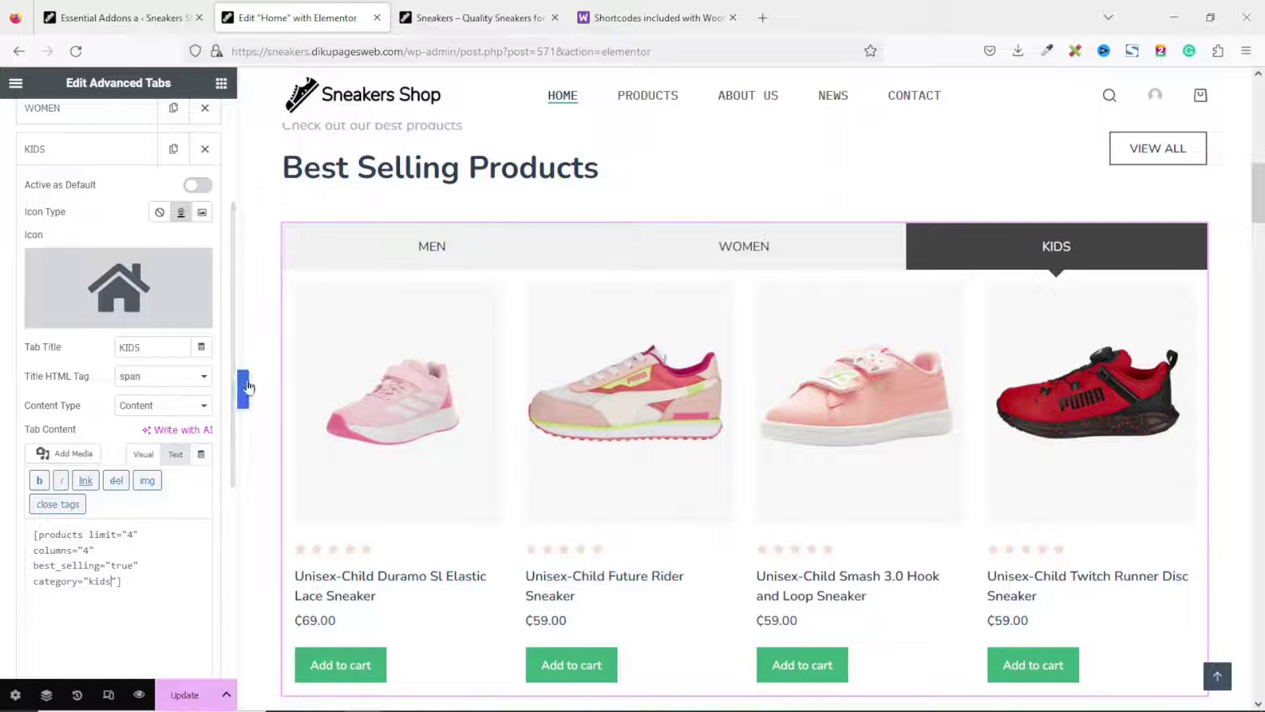
Step: Set the tab titles' Normal background colour to global Theme Color Palette 7
scroll(198, 296, up, 3)
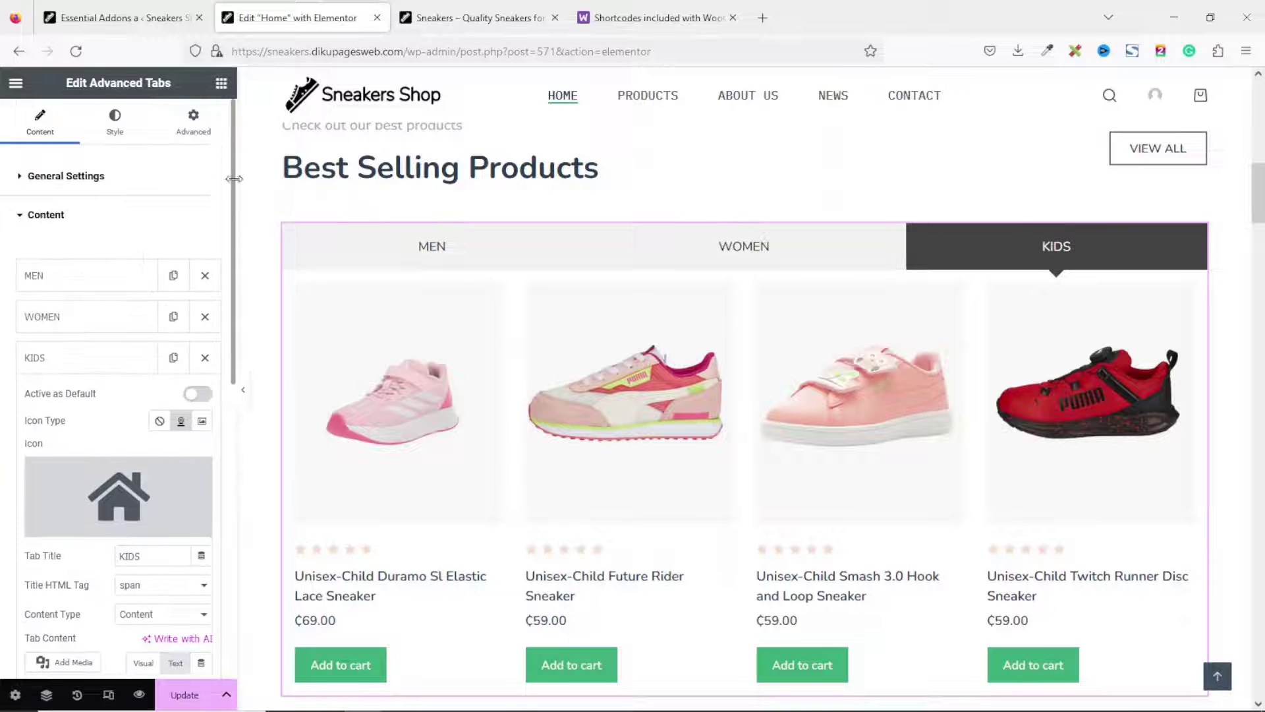
click(118, 127)
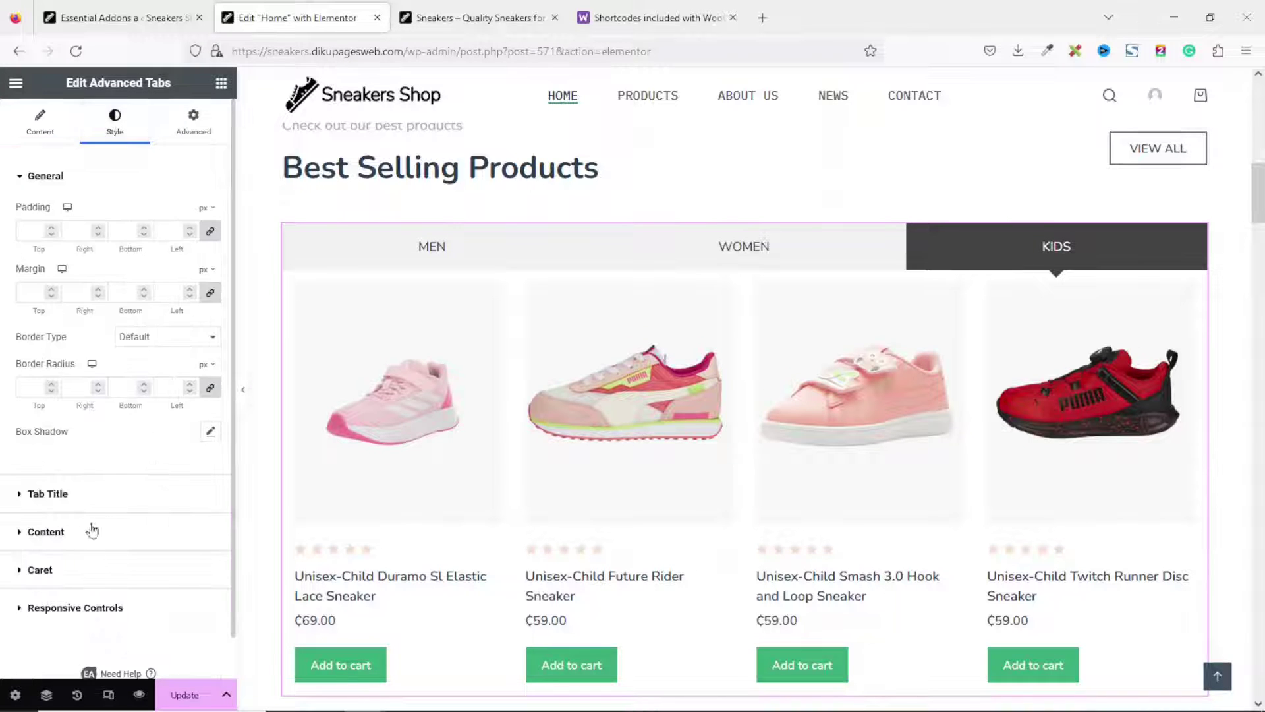
click(51, 494)
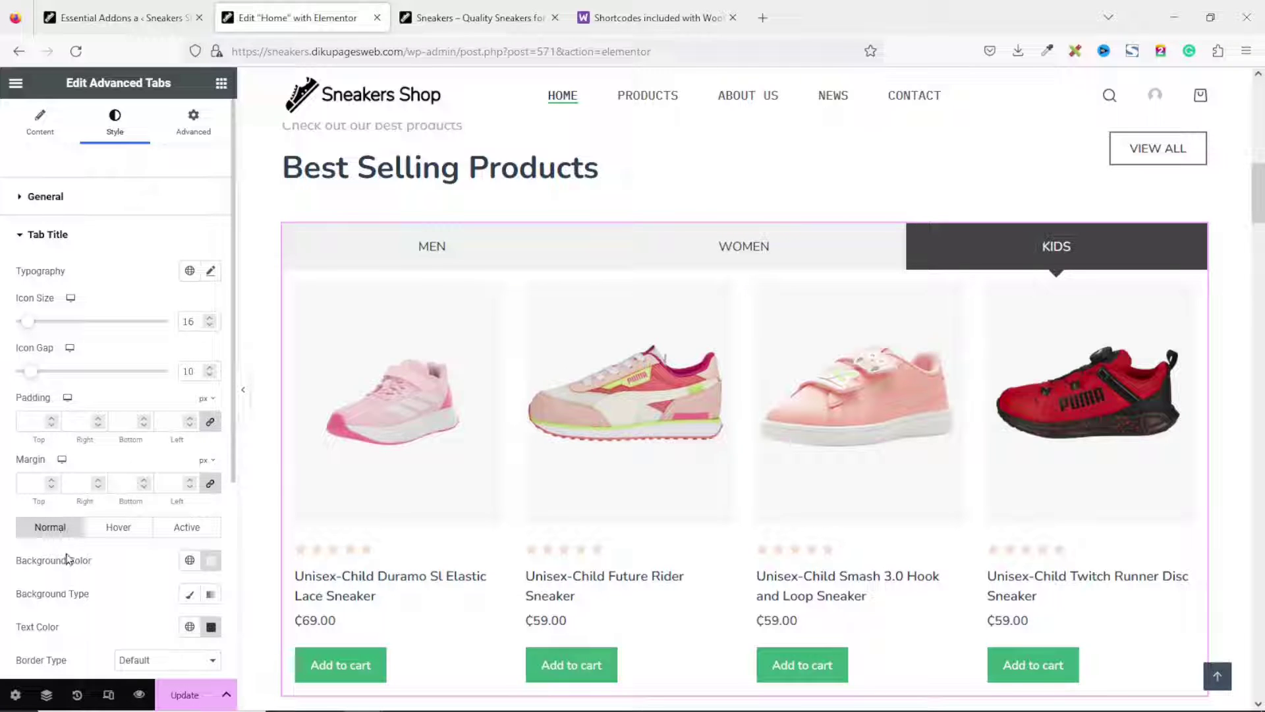
click(190, 561)
scroll(221, 448, down, 2)
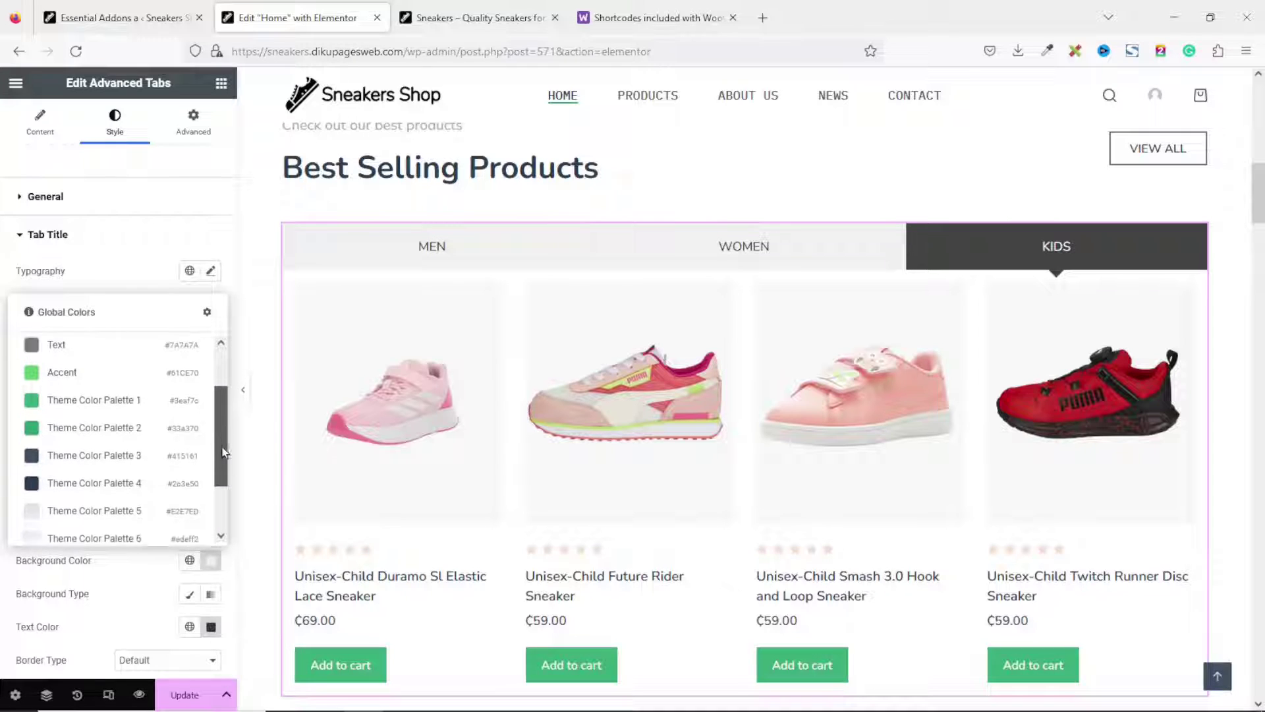
scroll(223, 452, down, 2)
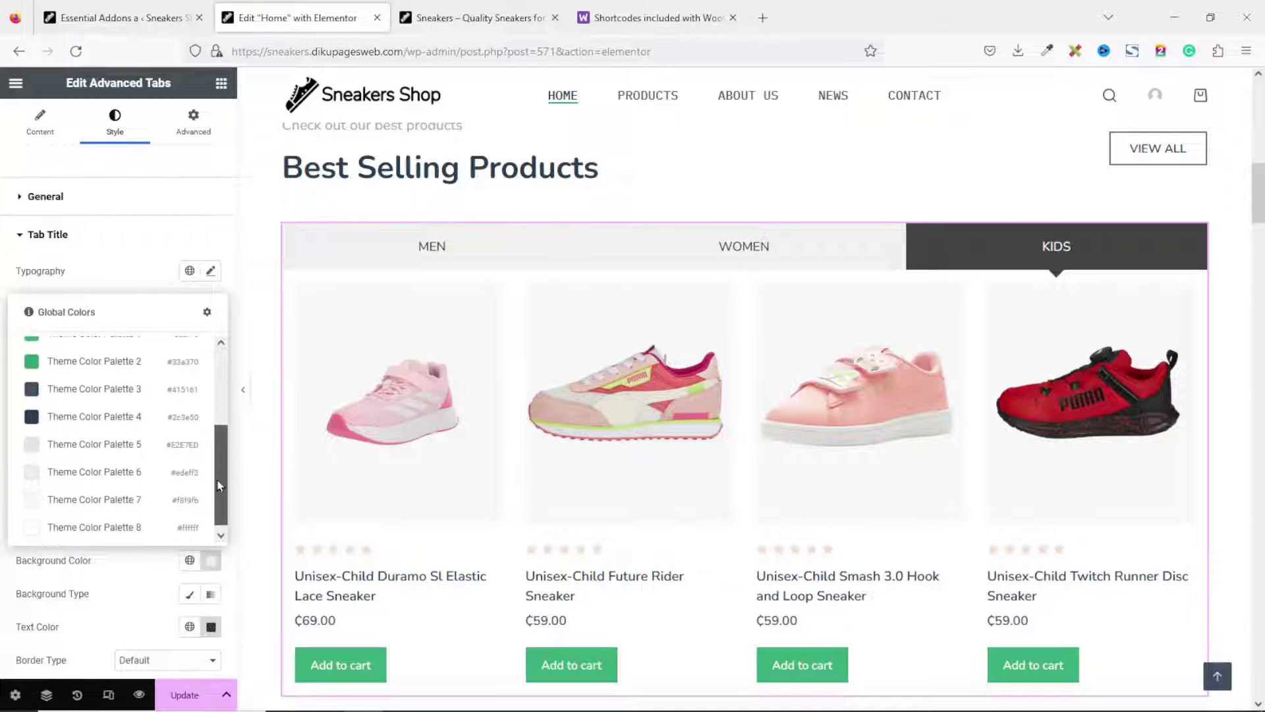
click(105, 503)
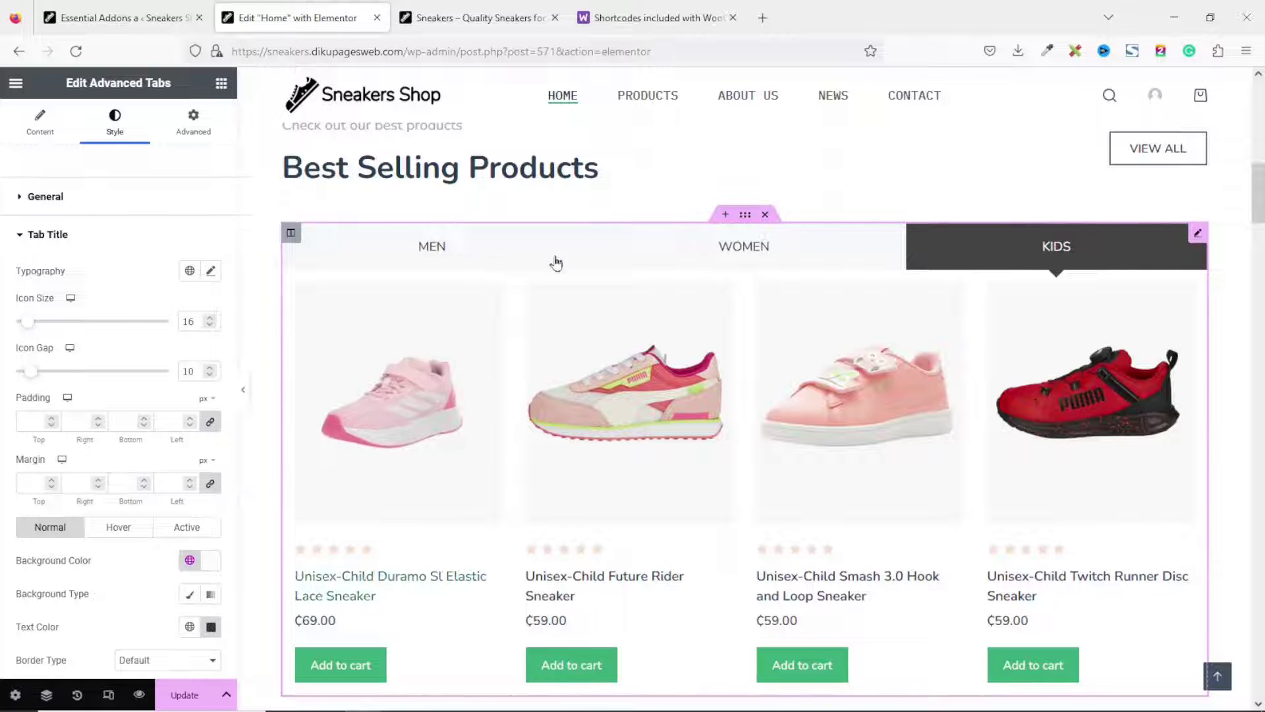
click(190, 626)
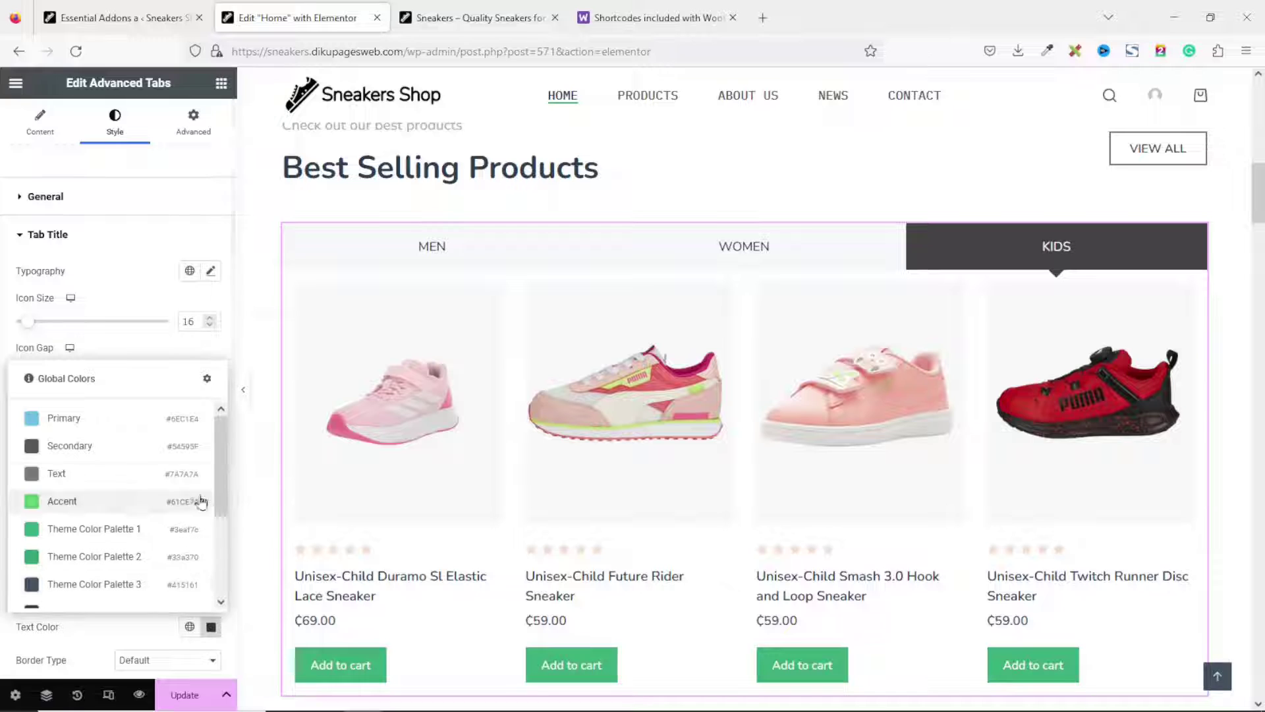
scroll(223, 479, down, 3)
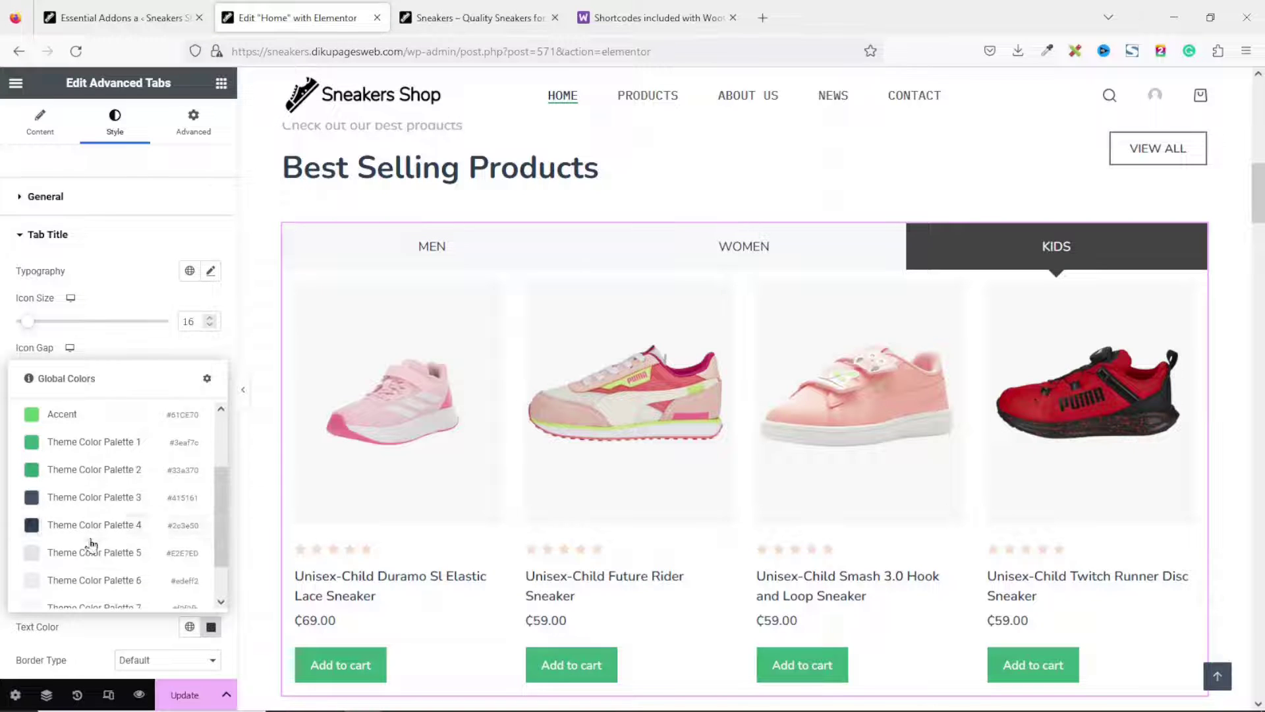
Step: Set title text to Palette 4, and hover background to Palette 5 with Palette 4 text
click(127, 527)
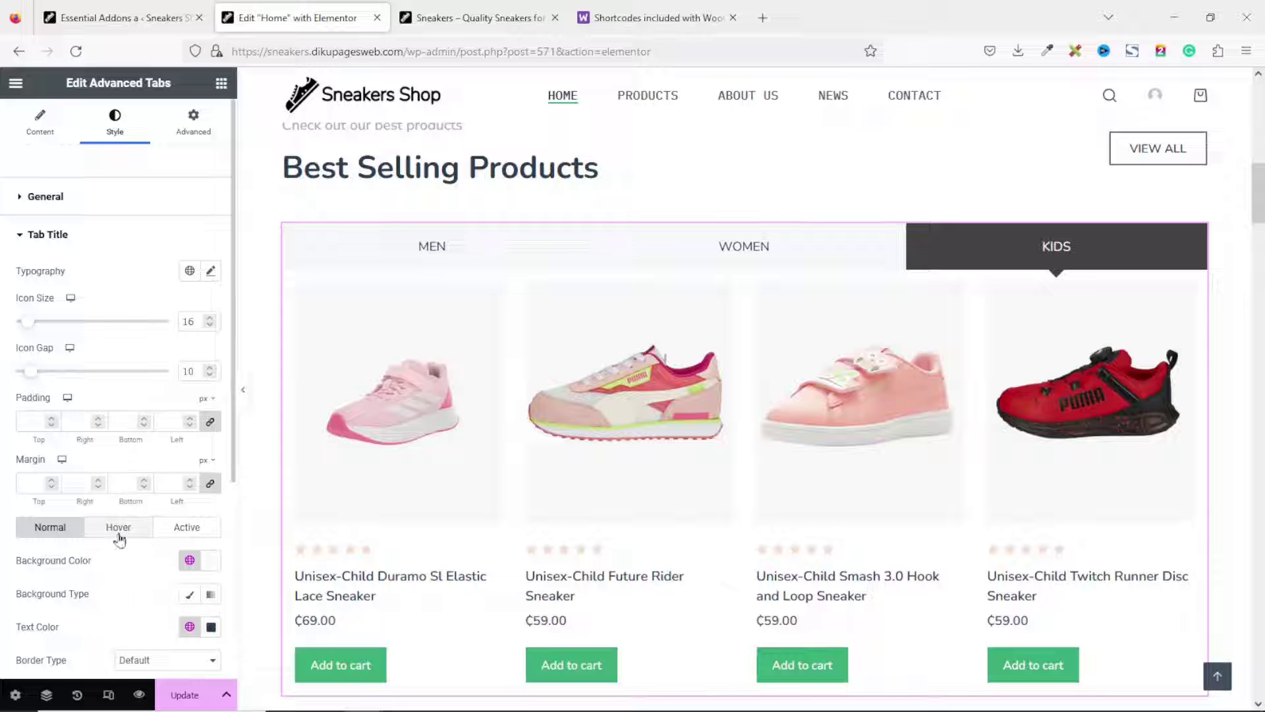
click(118, 531)
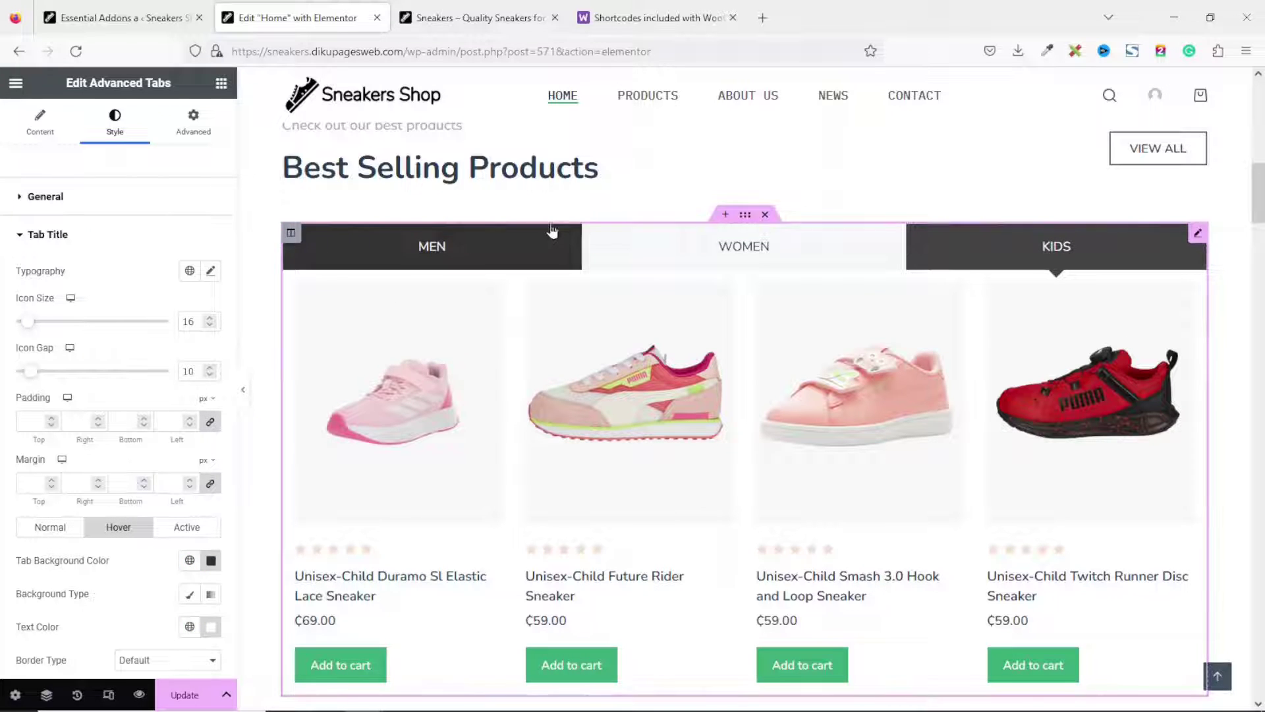
click(189, 560)
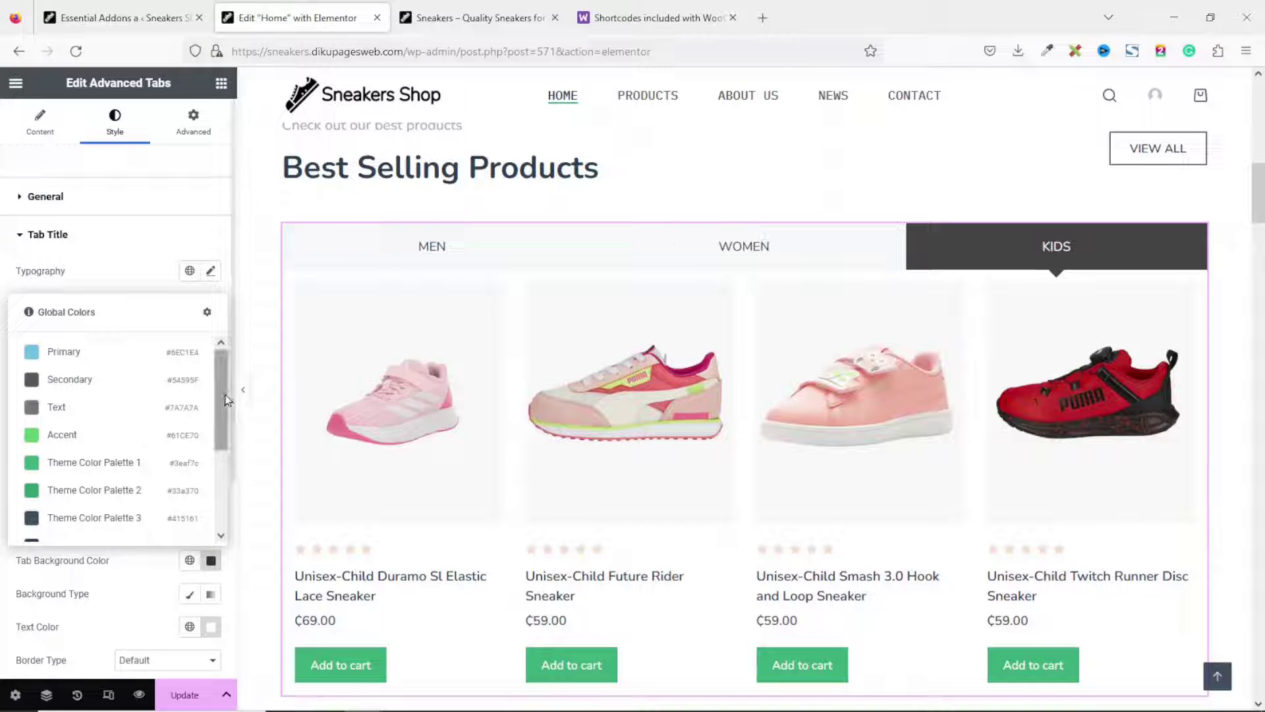
scroll(223, 439, down, 3)
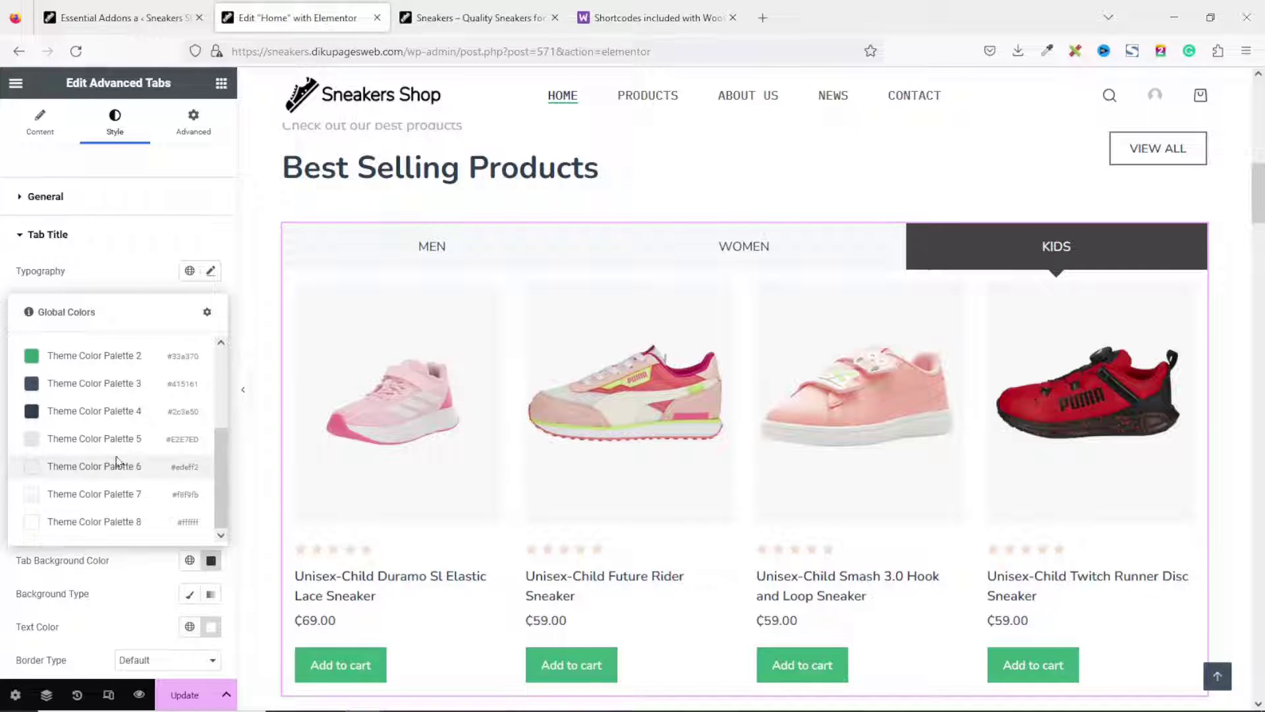
click(111, 448)
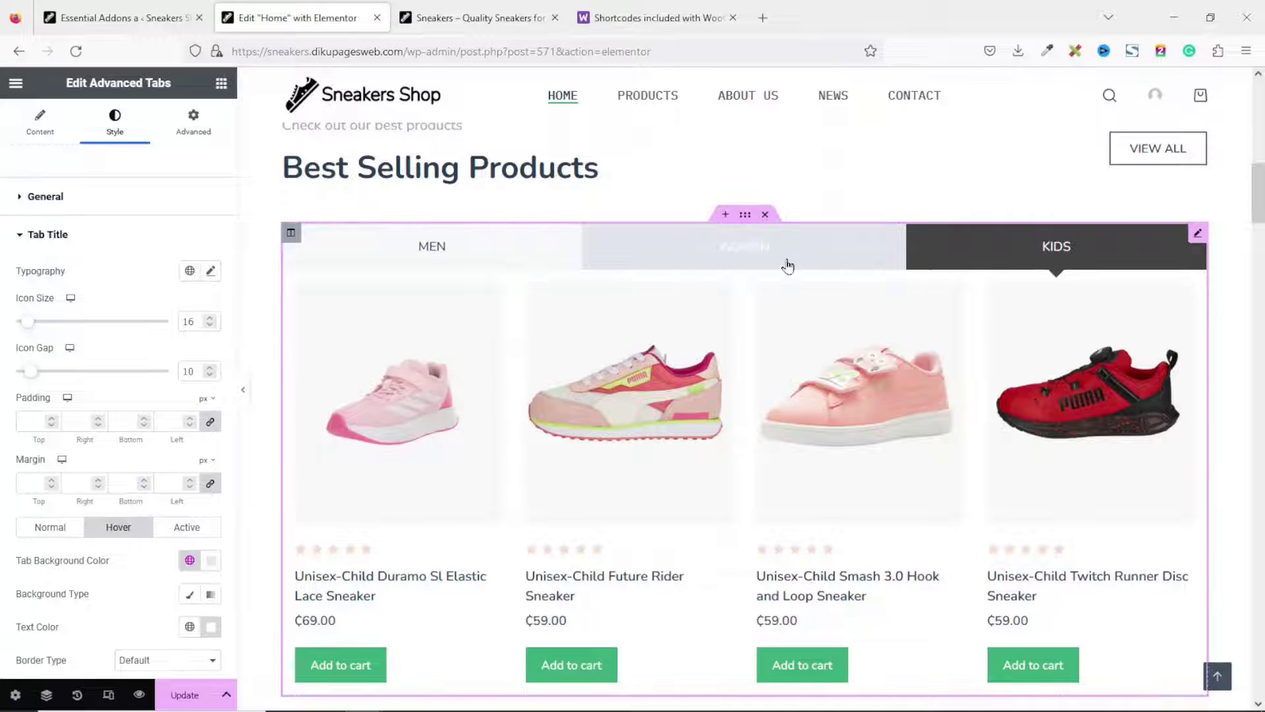
click(190, 626)
scroll(224, 513, down, 3)
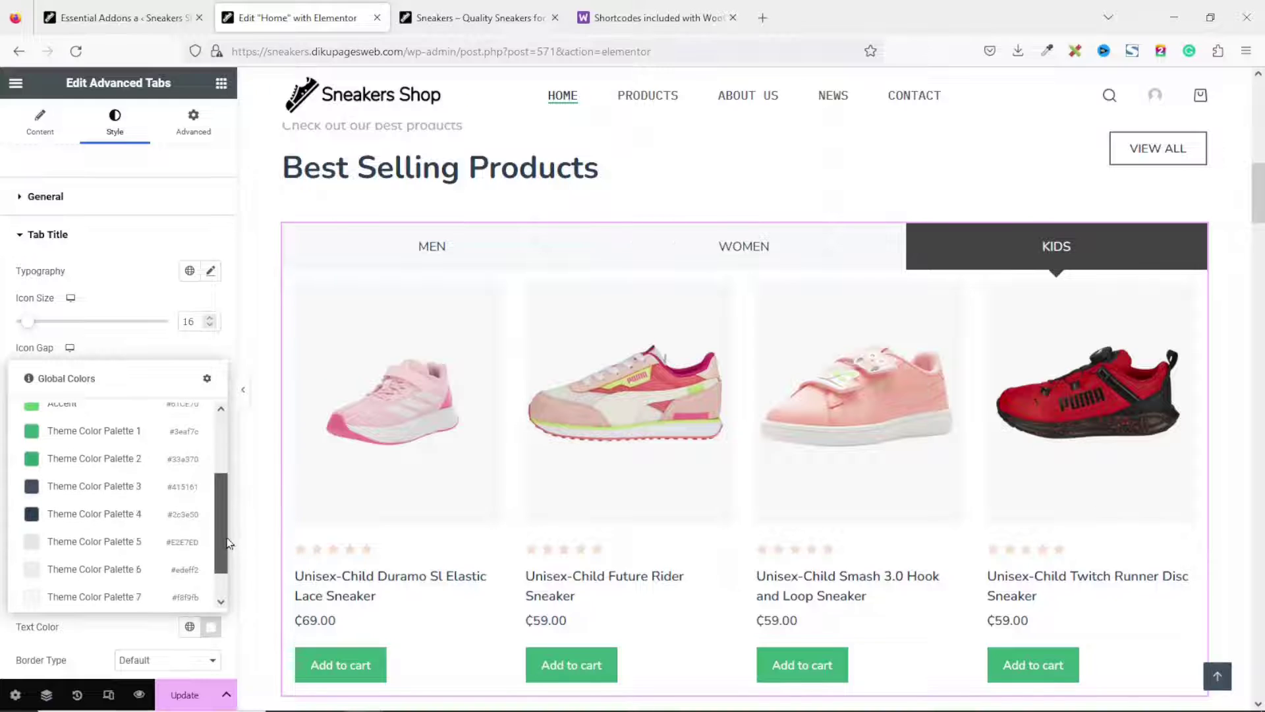
click(104, 513)
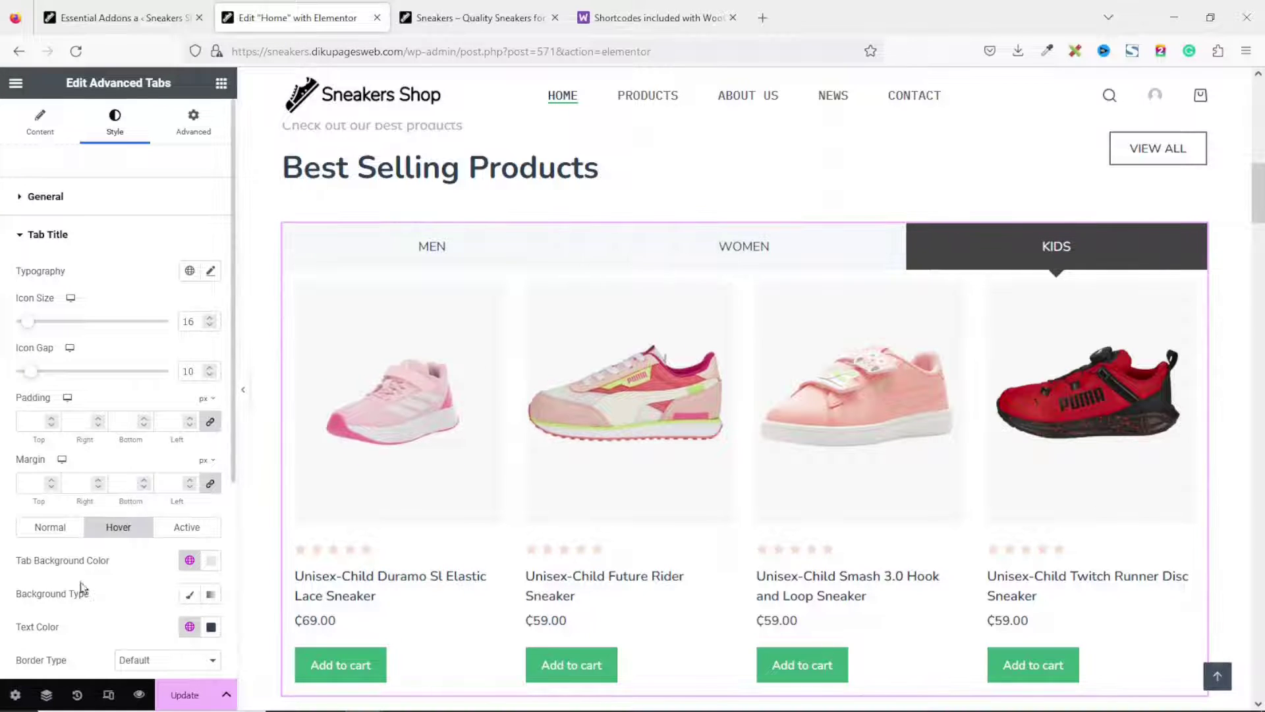
Step: Give the active tab a Theme Color Palette 6 background and Palette 4 text
click(185, 529)
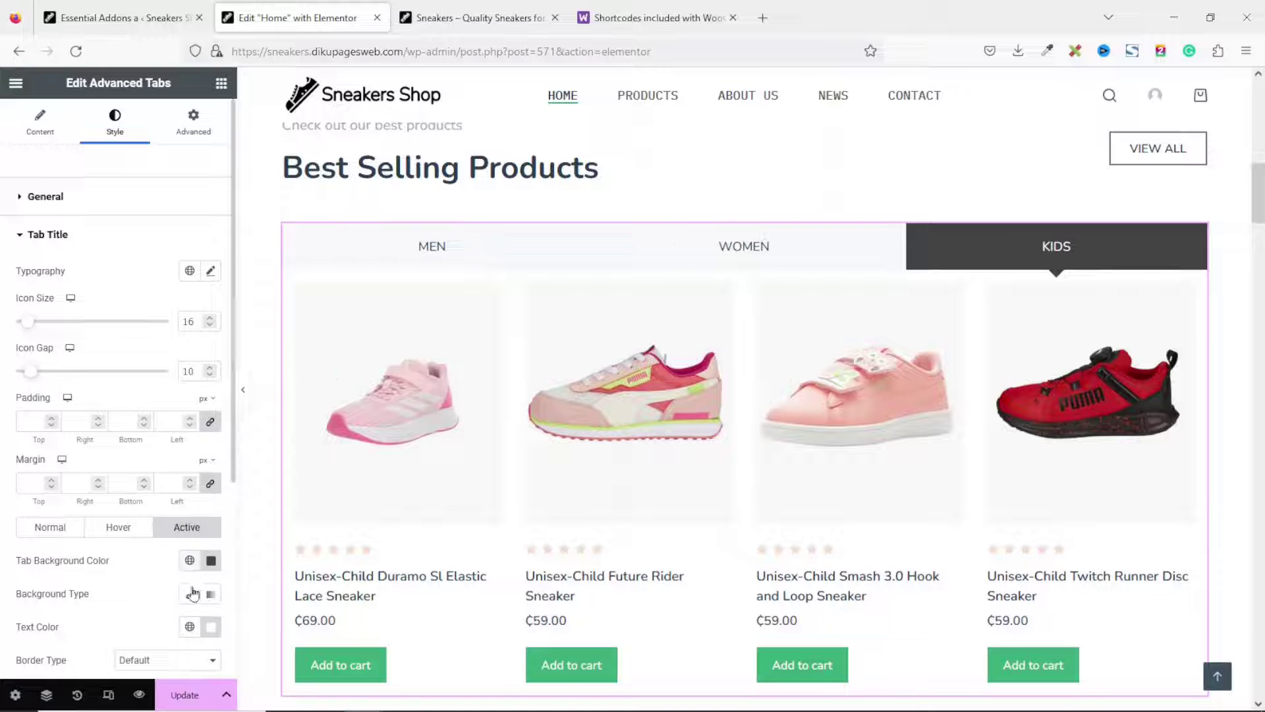
click(190, 560)
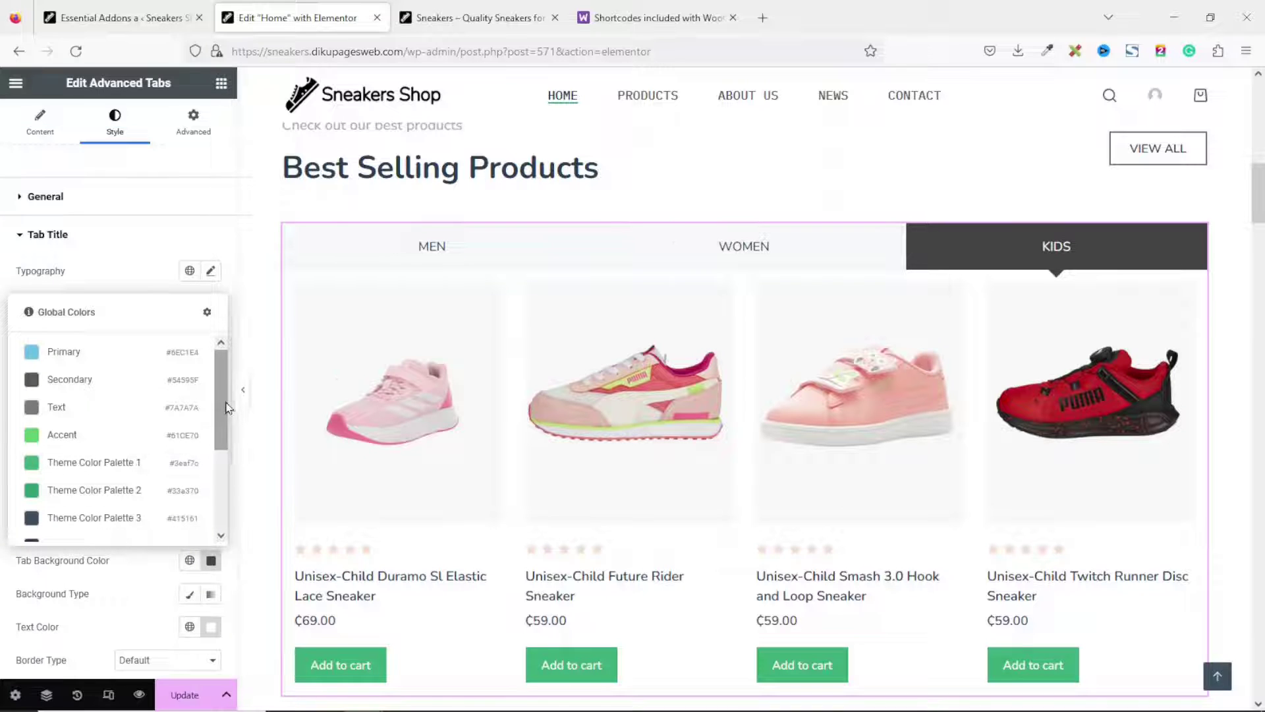
scroll(164, 435, down, 3)
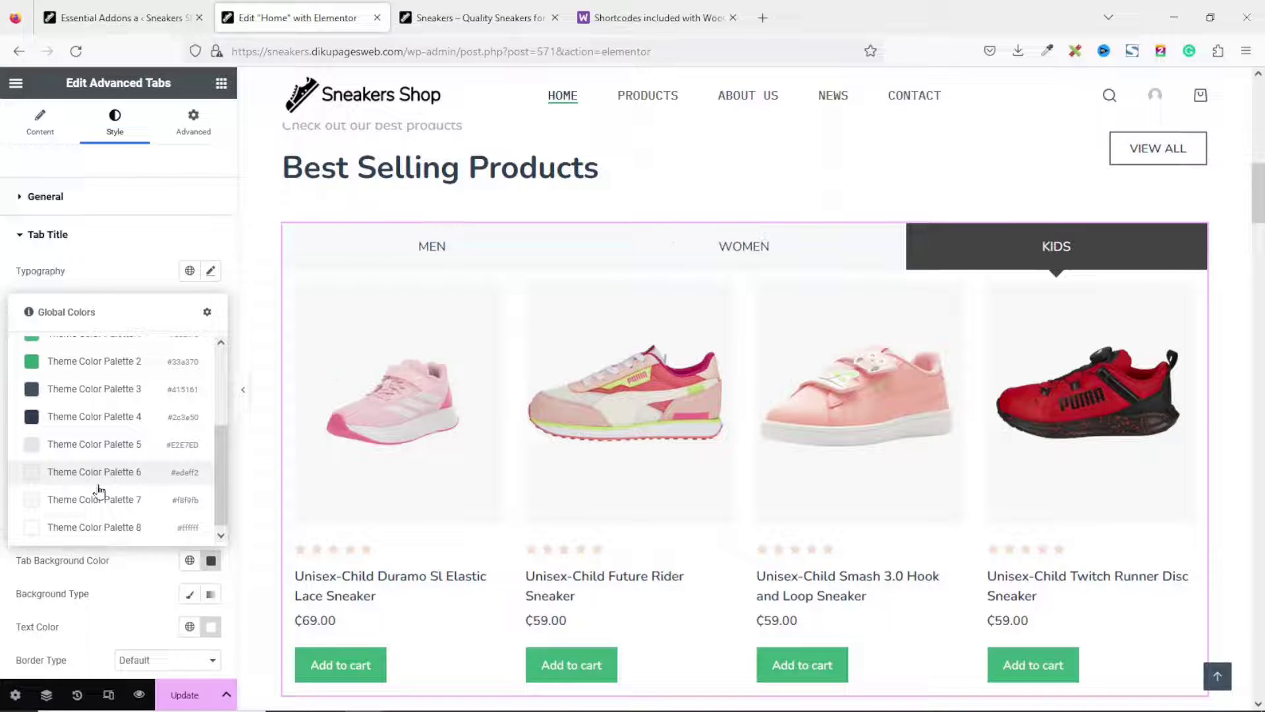
click(99, 487)
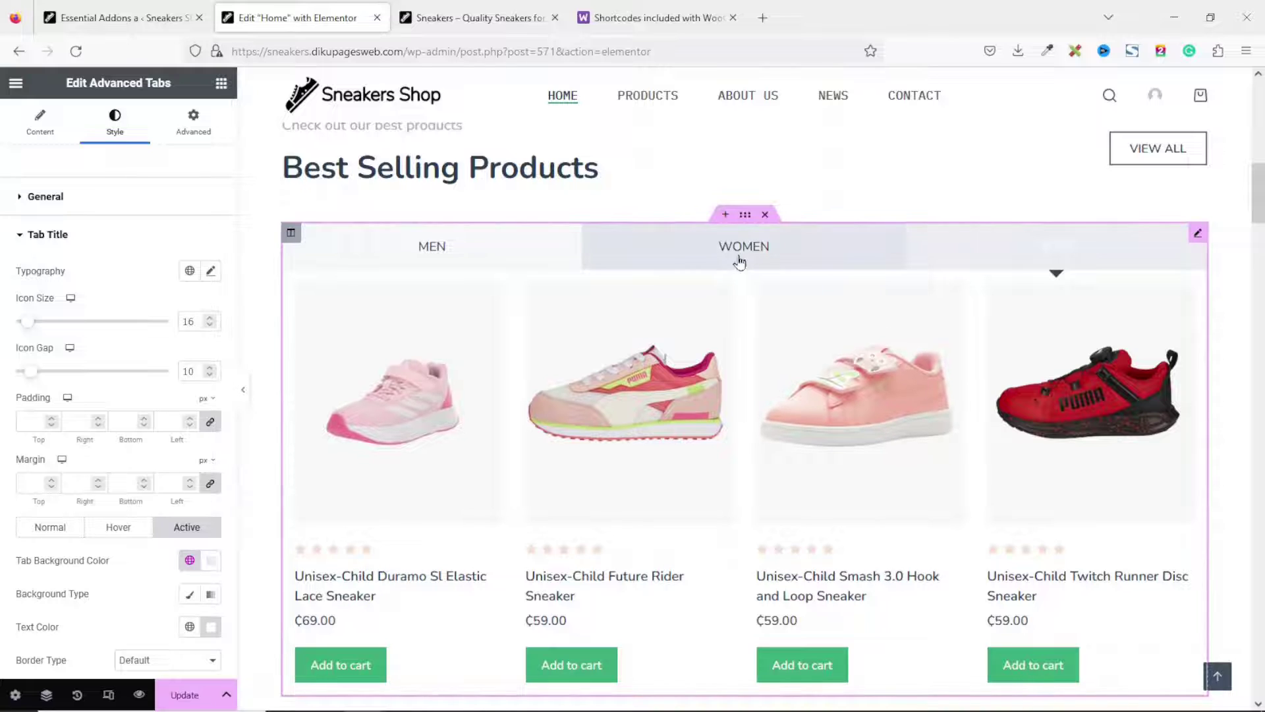
click(1058, 265)
click(190, 626)
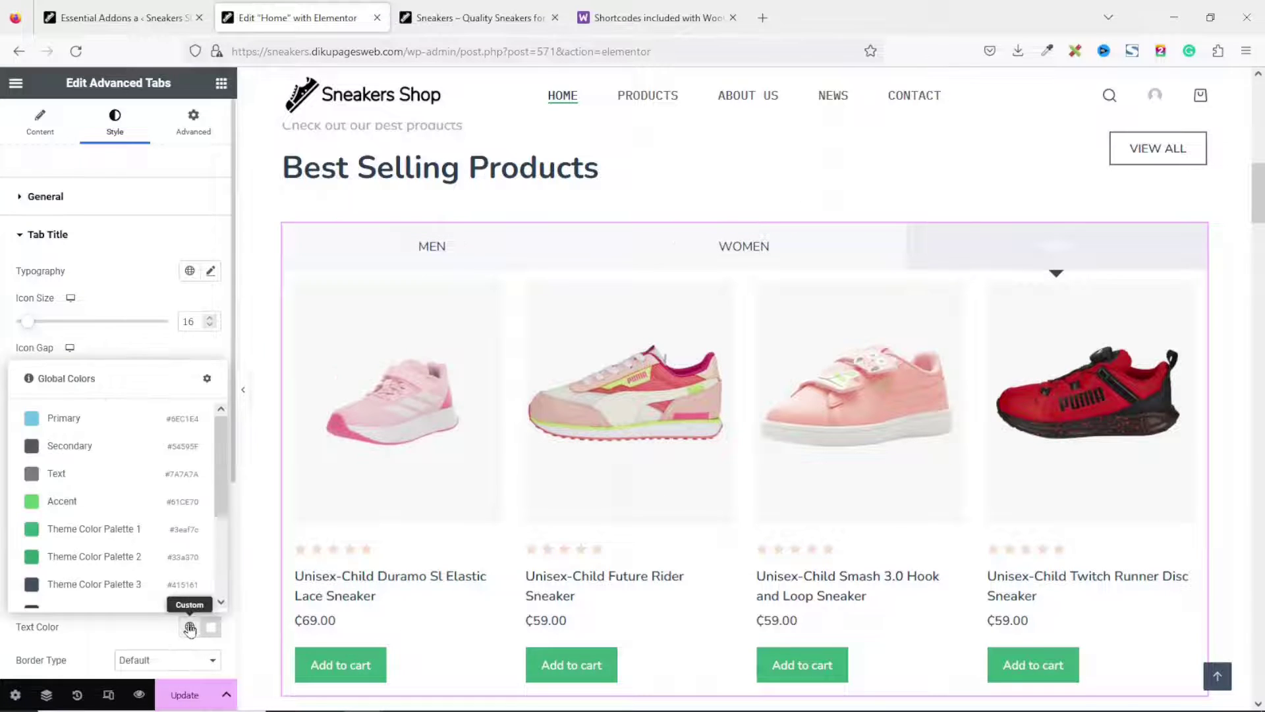
scroll(223, 463, down, 3)
click(125, 502)
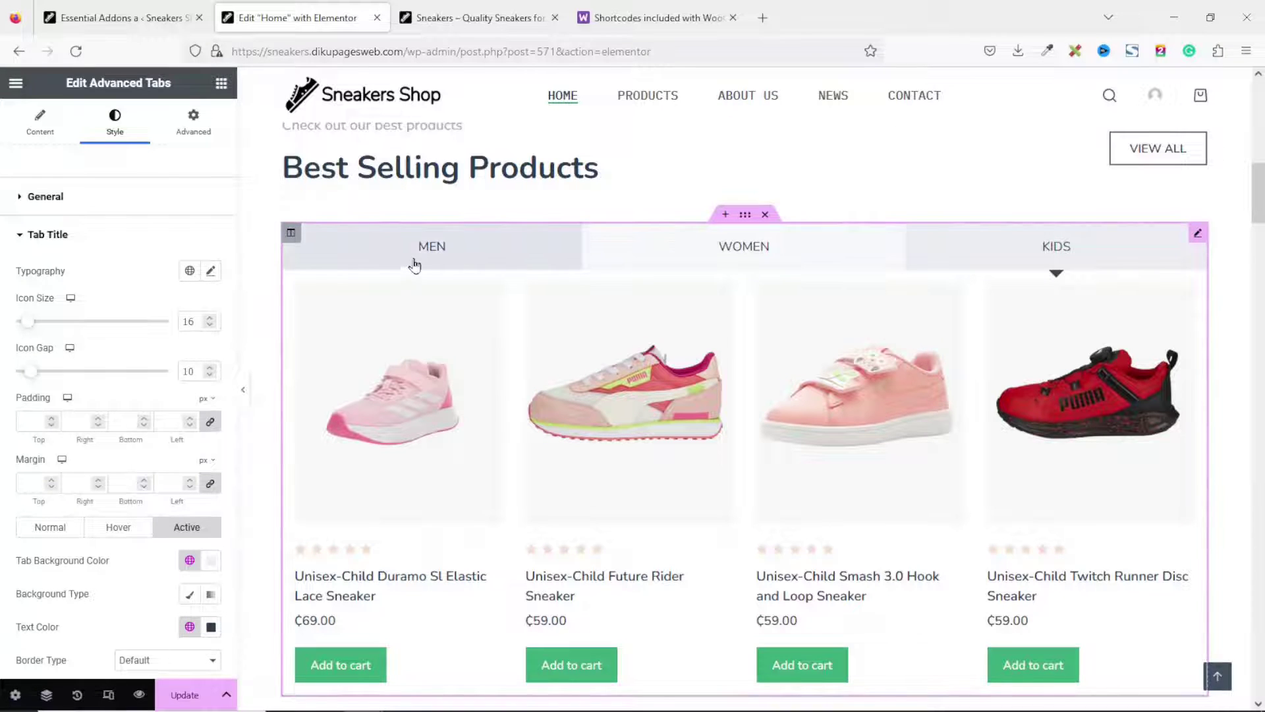
Step: Expand the Caret styling options and check the WOMEN and MEN tabs in the preview
click(56, 244)
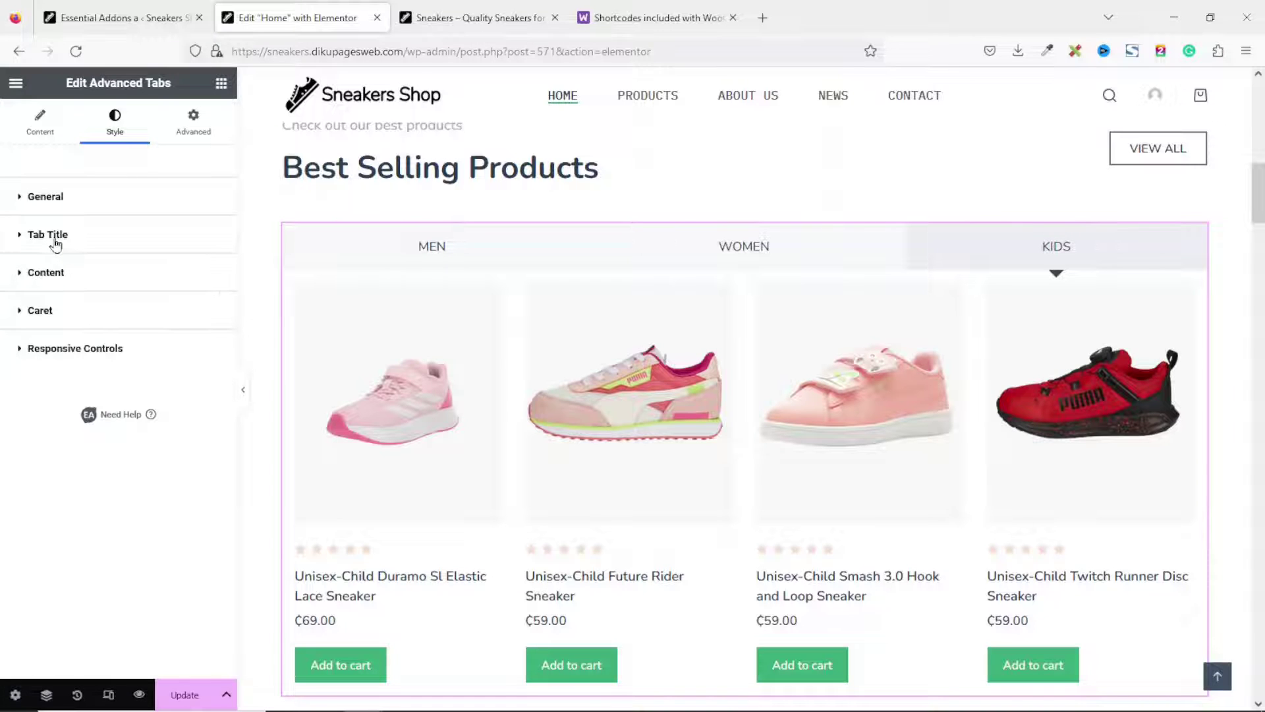
click(56, 281)
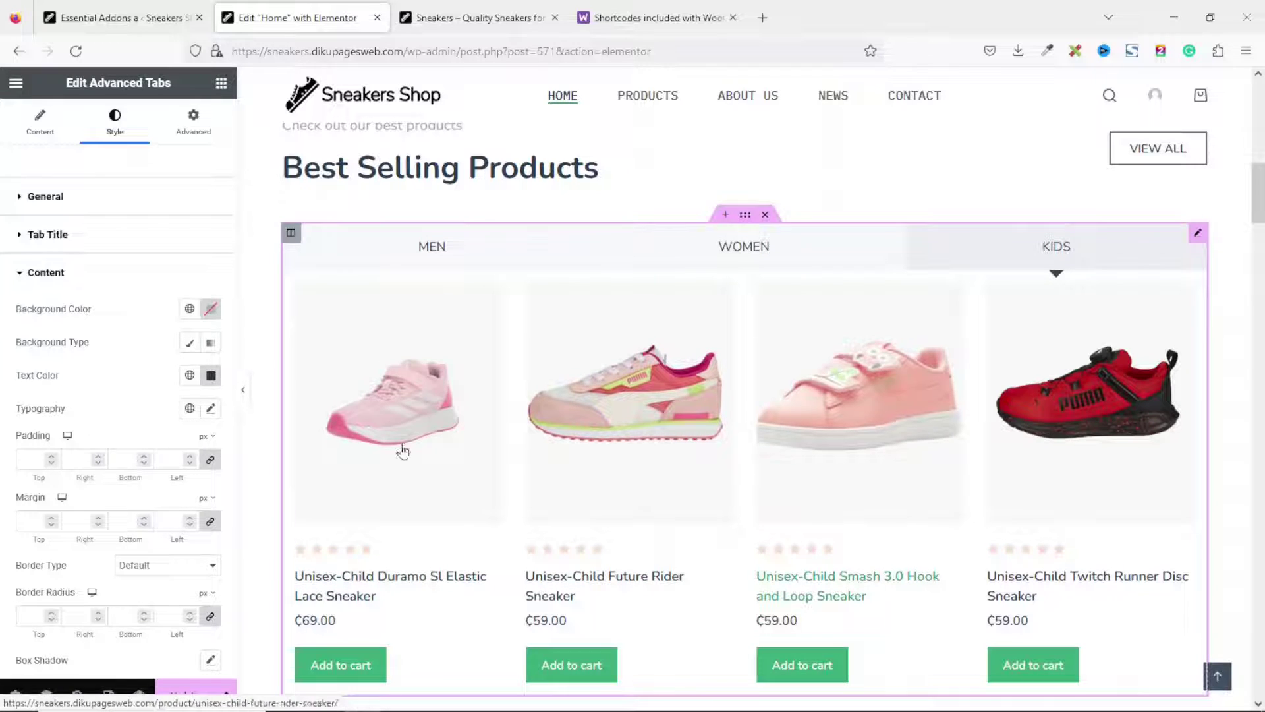
click(58, 278)
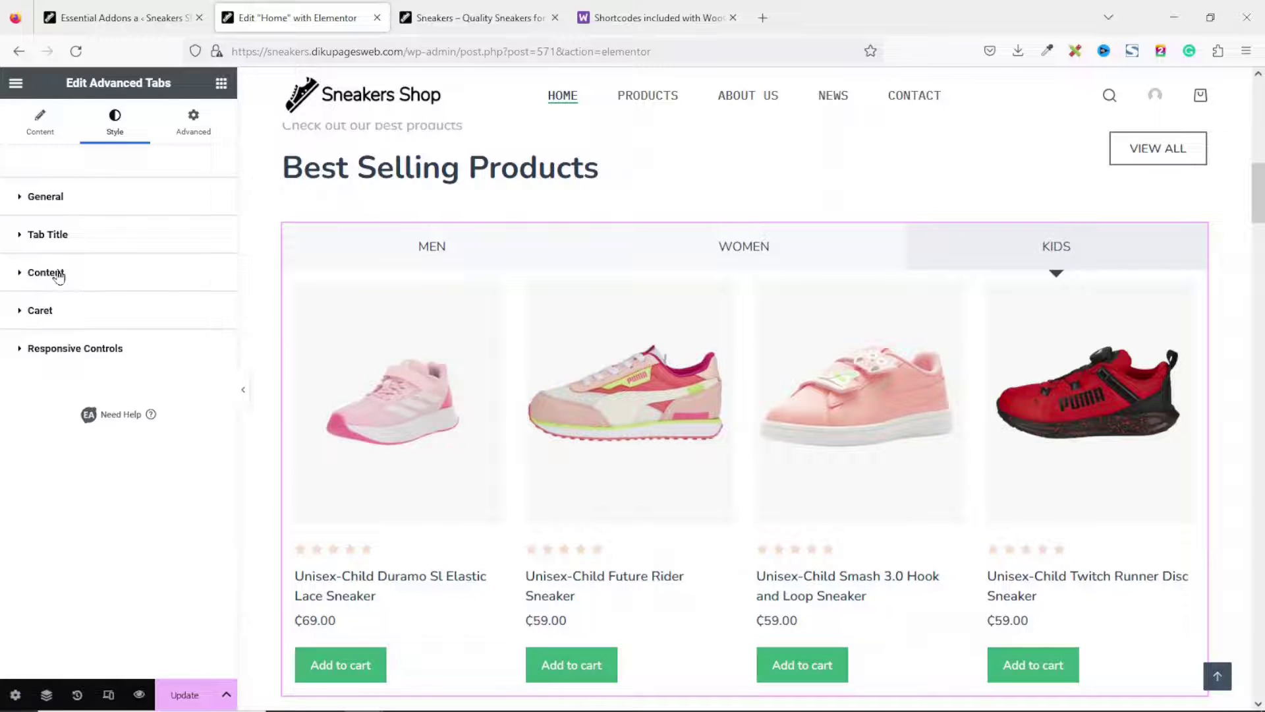
click(38, 318)
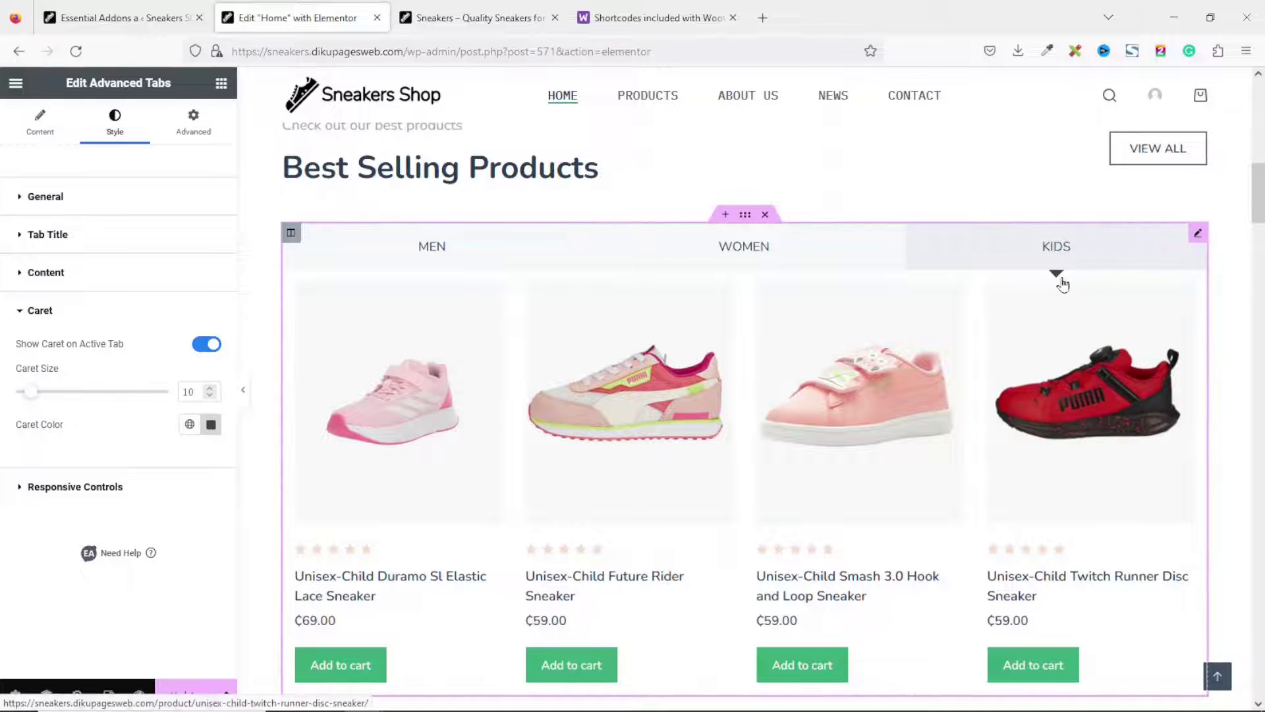
click(810, 249)
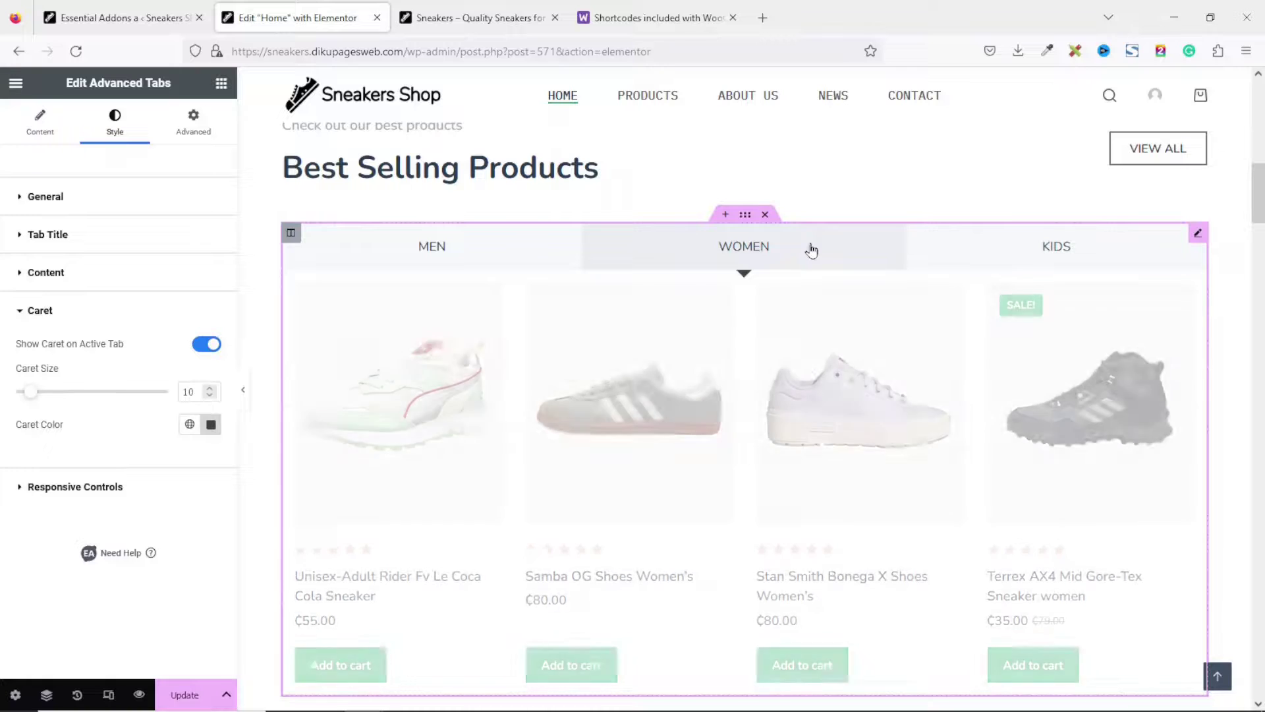
click(496, 262)
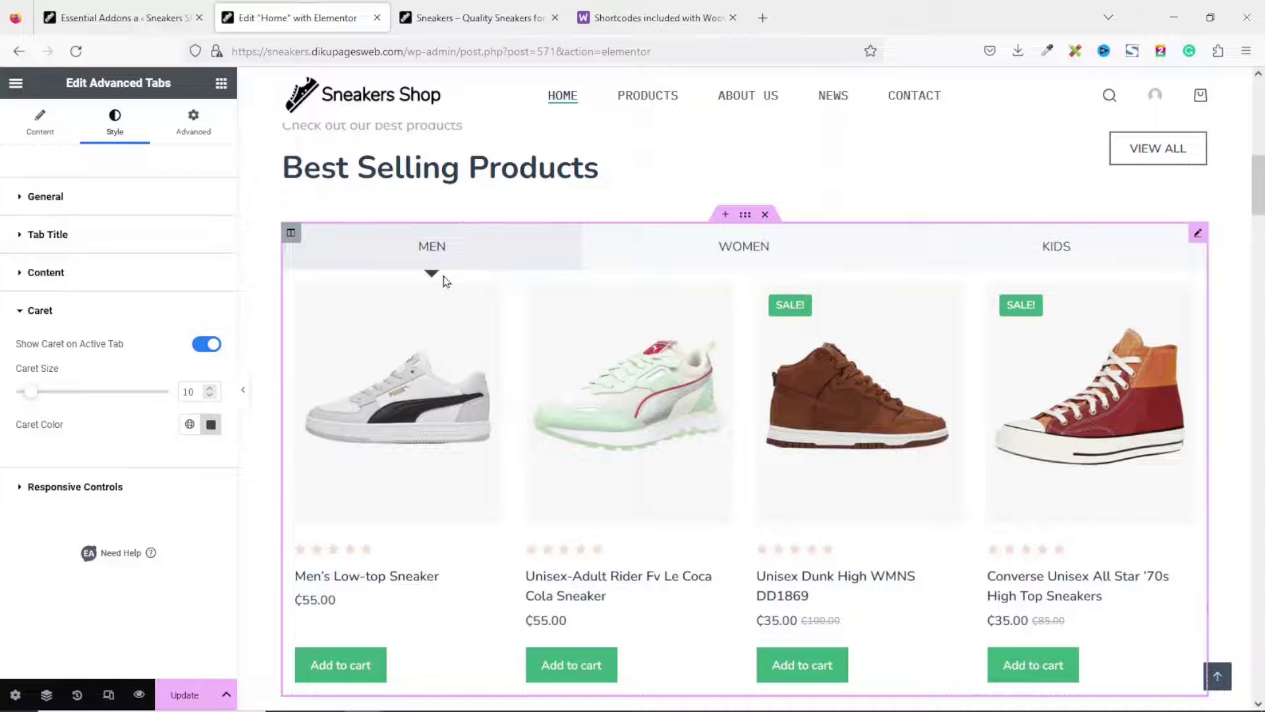
Step: Set the caret colour to #E03333 and switch off Show Caret on Active Tab
click(211, 424)
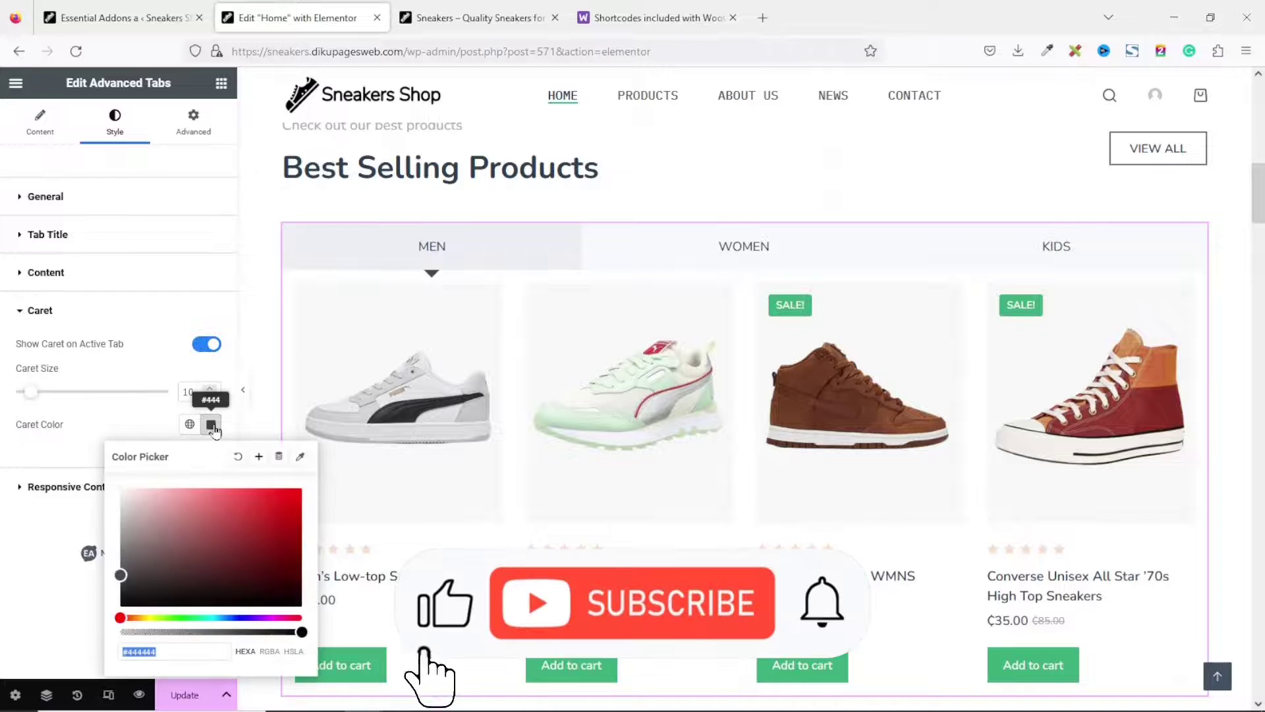
click(236, 519)
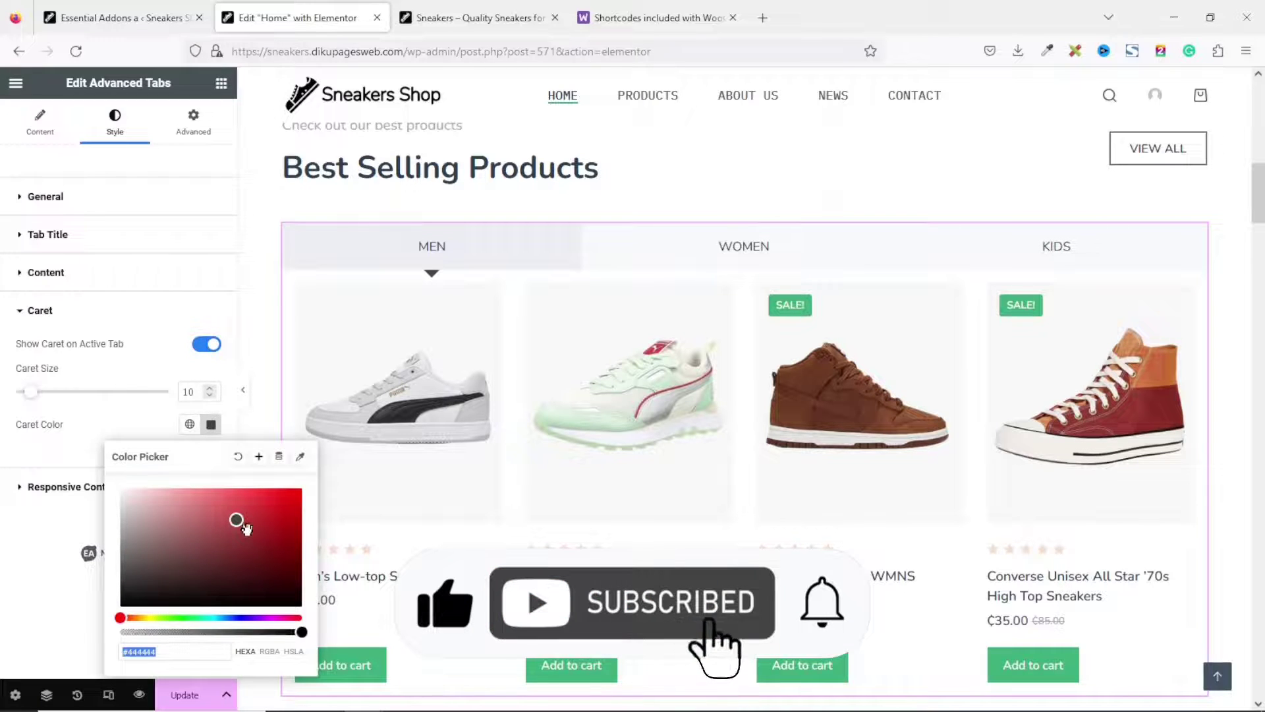
text(#E03333)
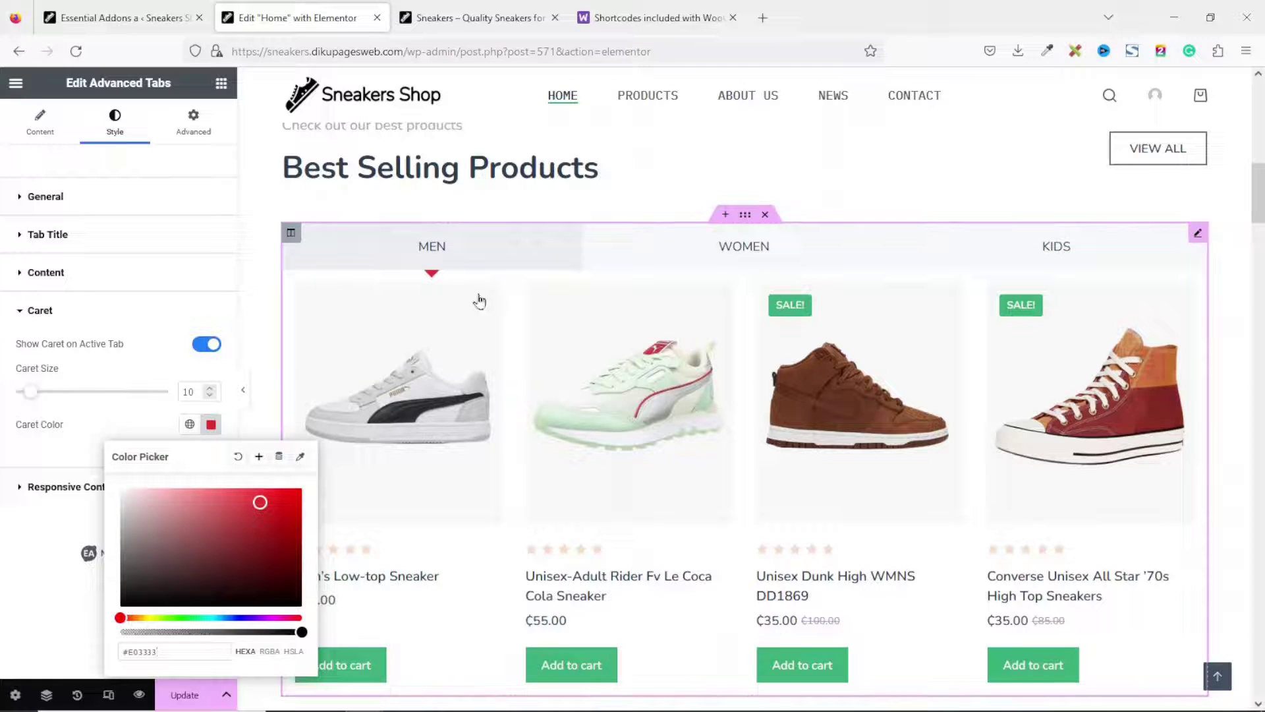
click(204, 351)
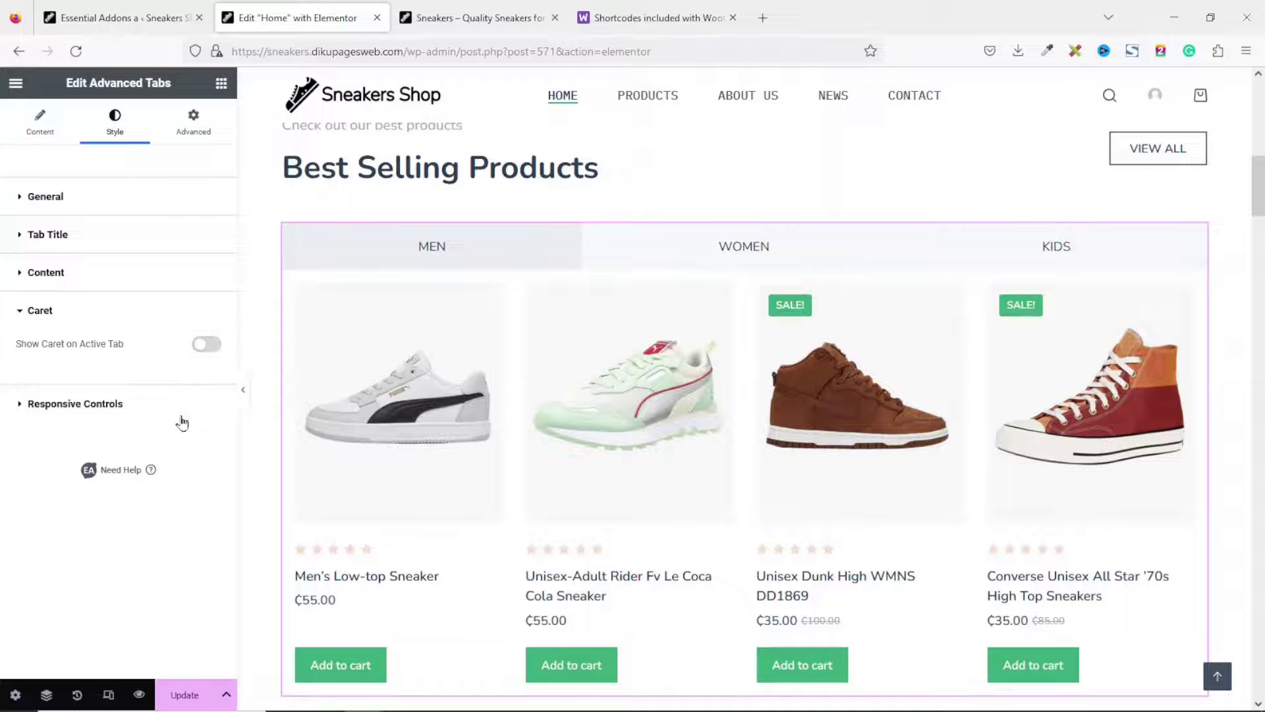
Step: Preview the tabs in Mobile Portrait and toggle Vertical Layout so MEN, WOMEN, KIDS sit side by side
click(98, 405)
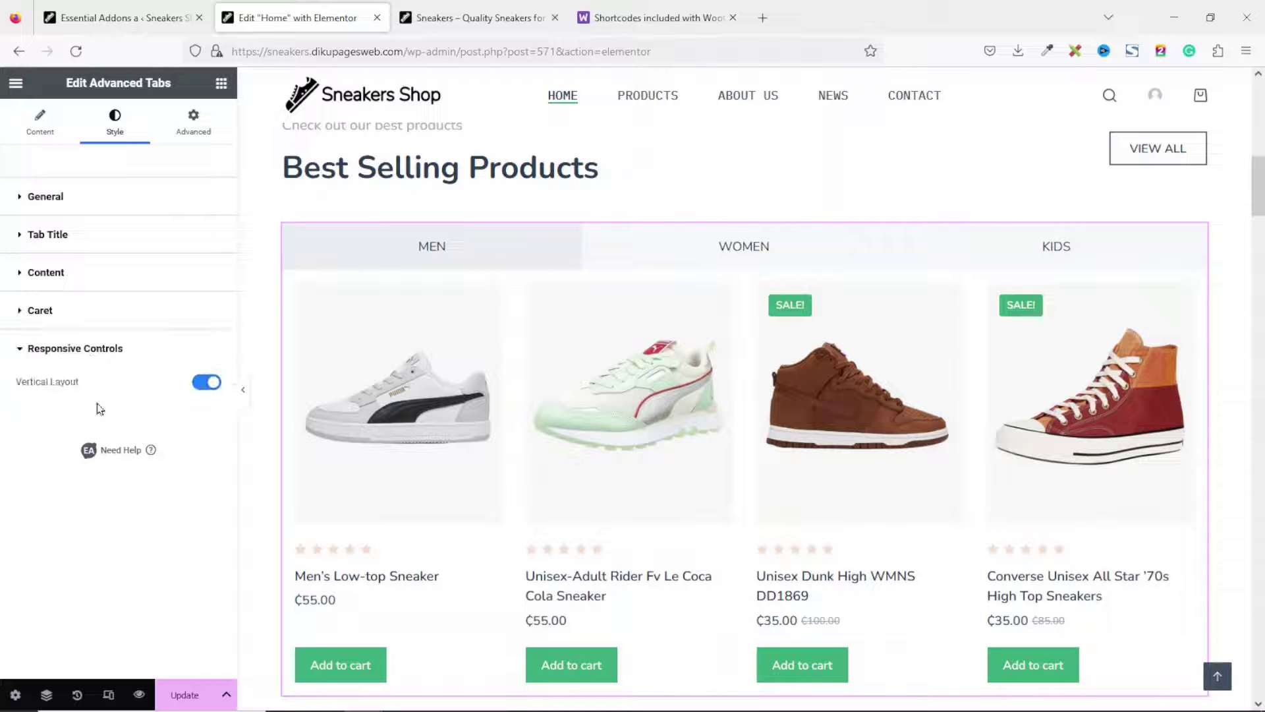
click(207, 383)
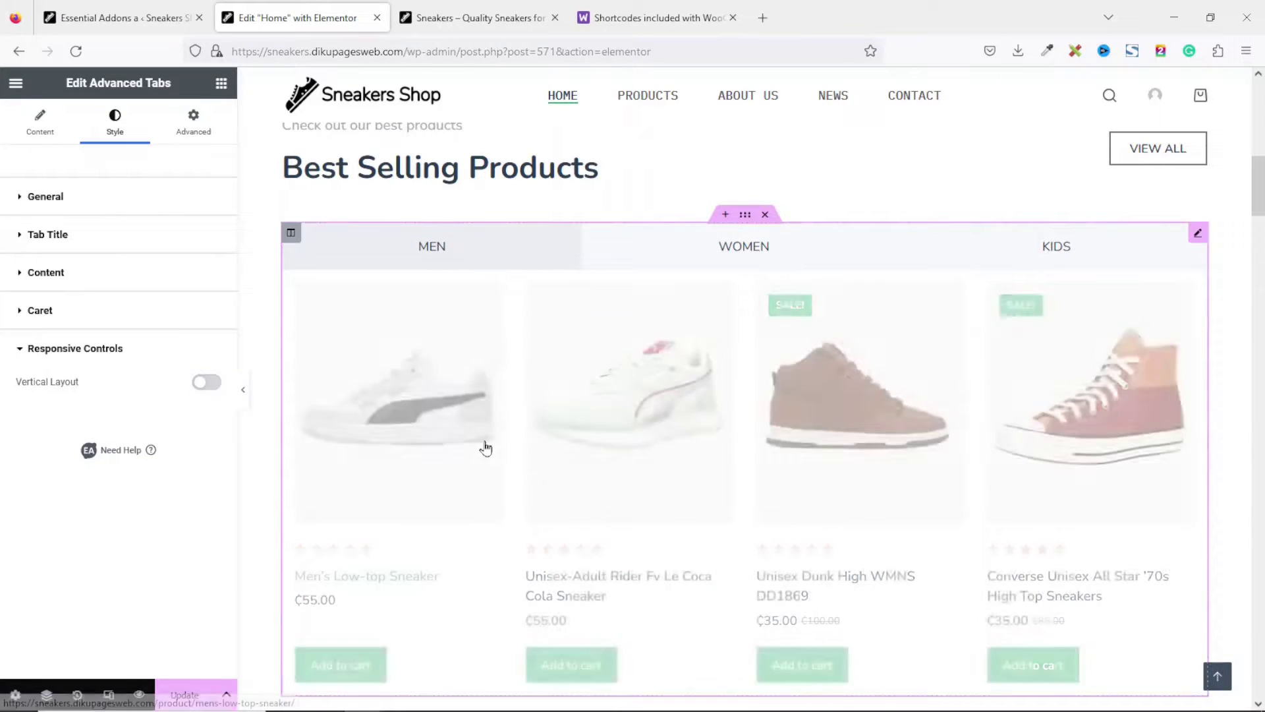
click(208, 383)
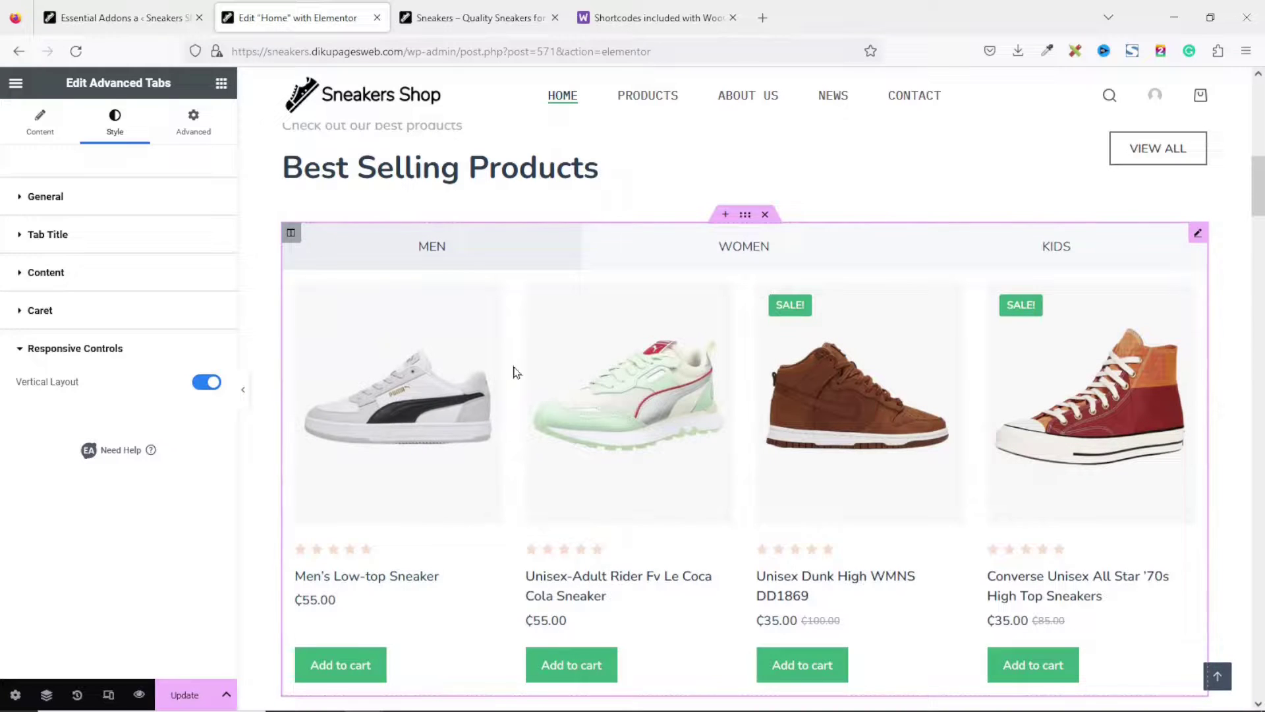
click(112, 700)
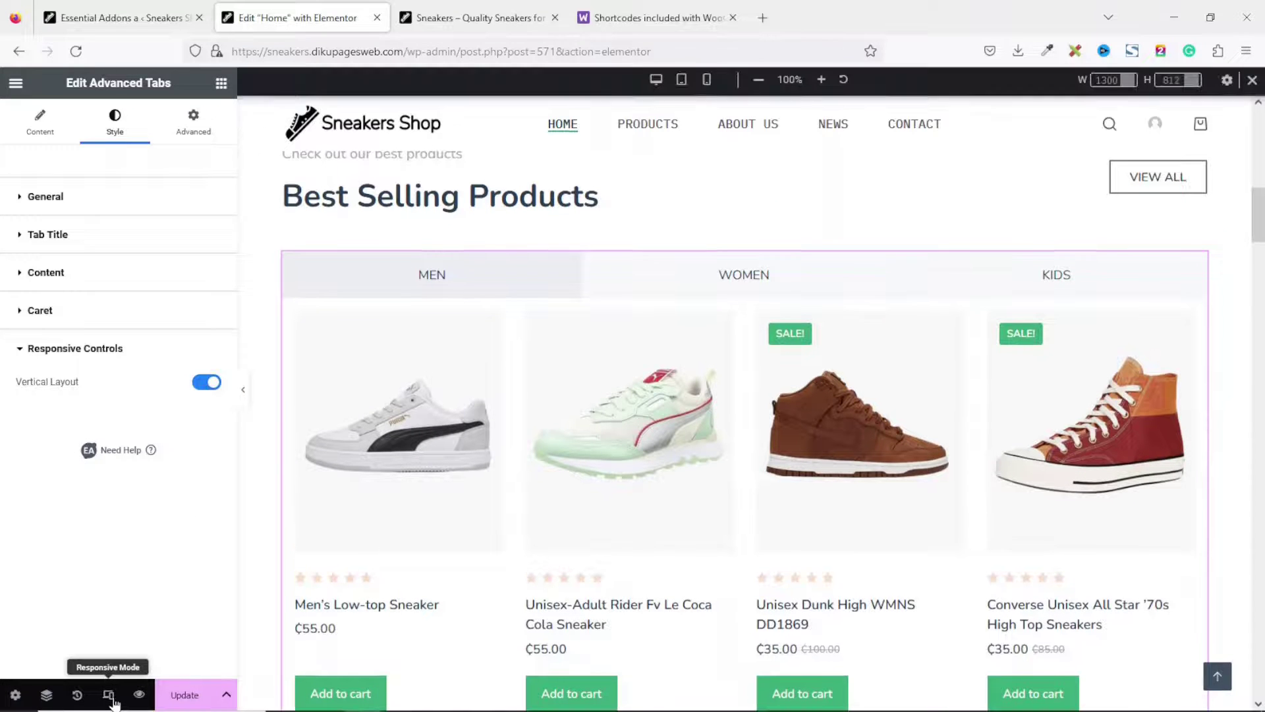
click(707, 93)
drag(886, 187, 896, 213)
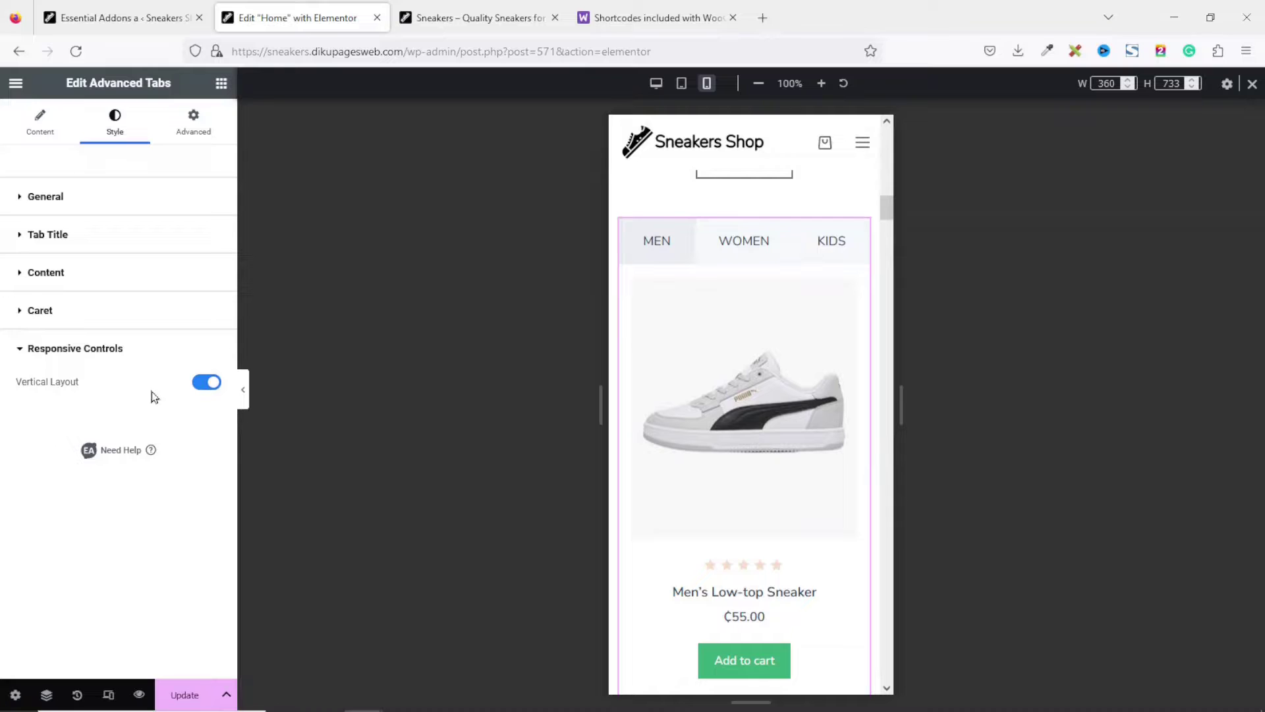
click(209, 389)
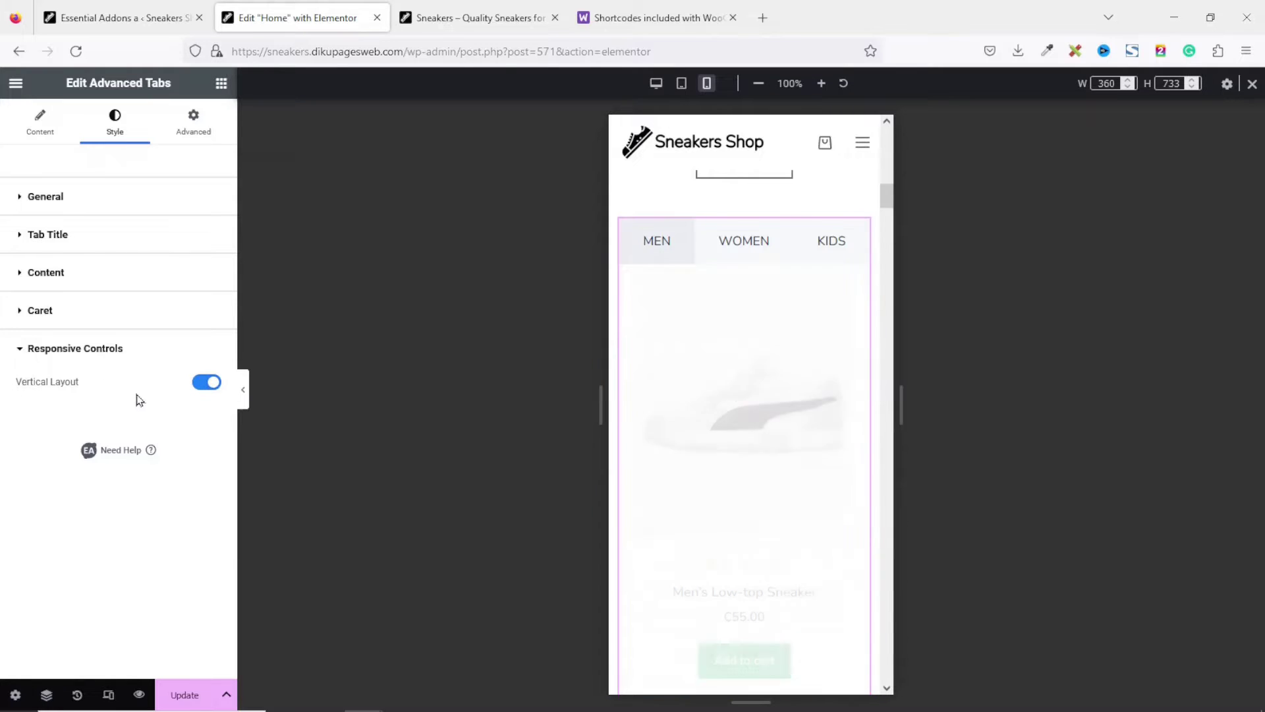
Step: Close the mobile preview and scroll through the live Sneakers Shop homepage, returning to the top
click(1251, 92)
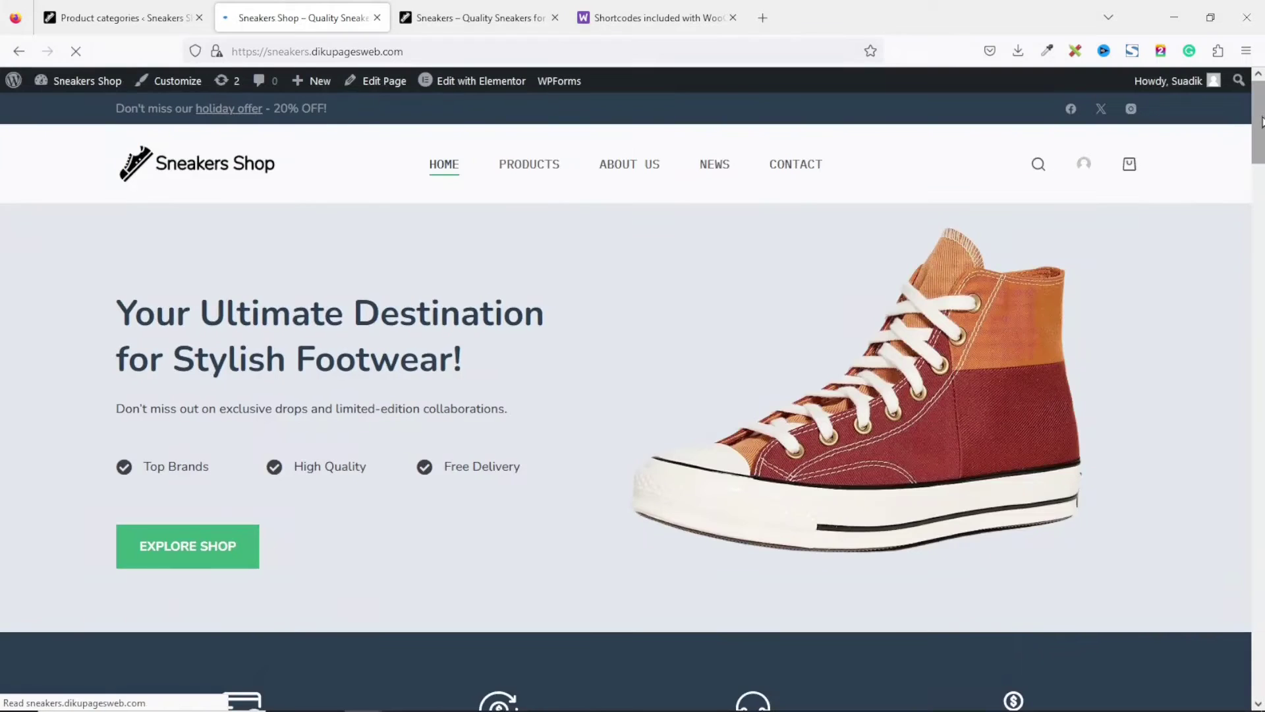
scroll(1262, 121, down, 10)
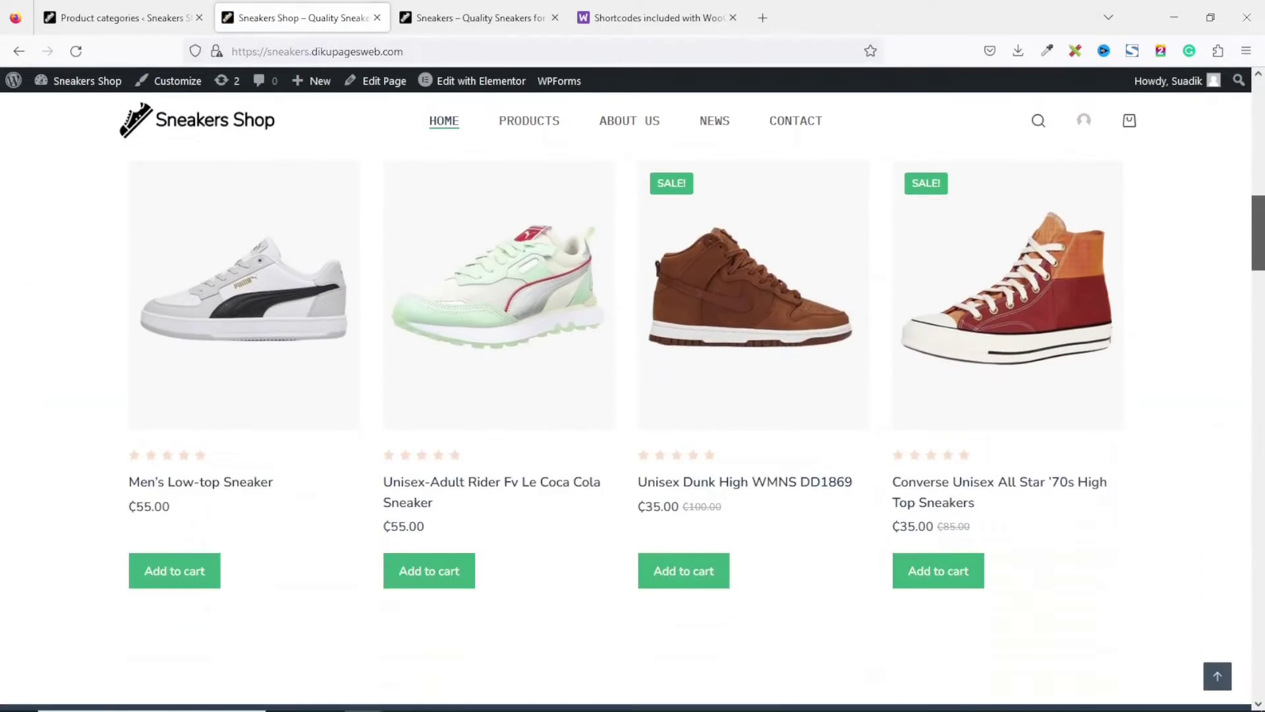
scroll(633, 428, down, 15)
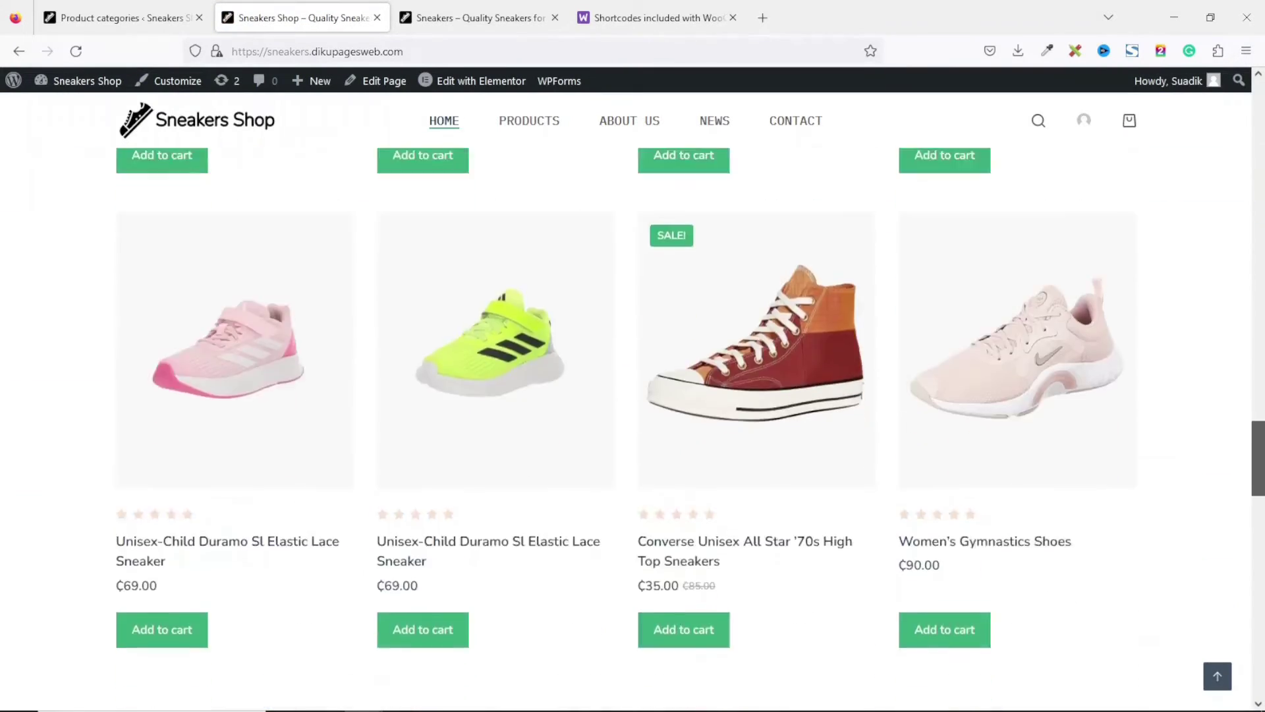
scroll(632, 428, down, 15)
scroll(632, 428, up, 16)
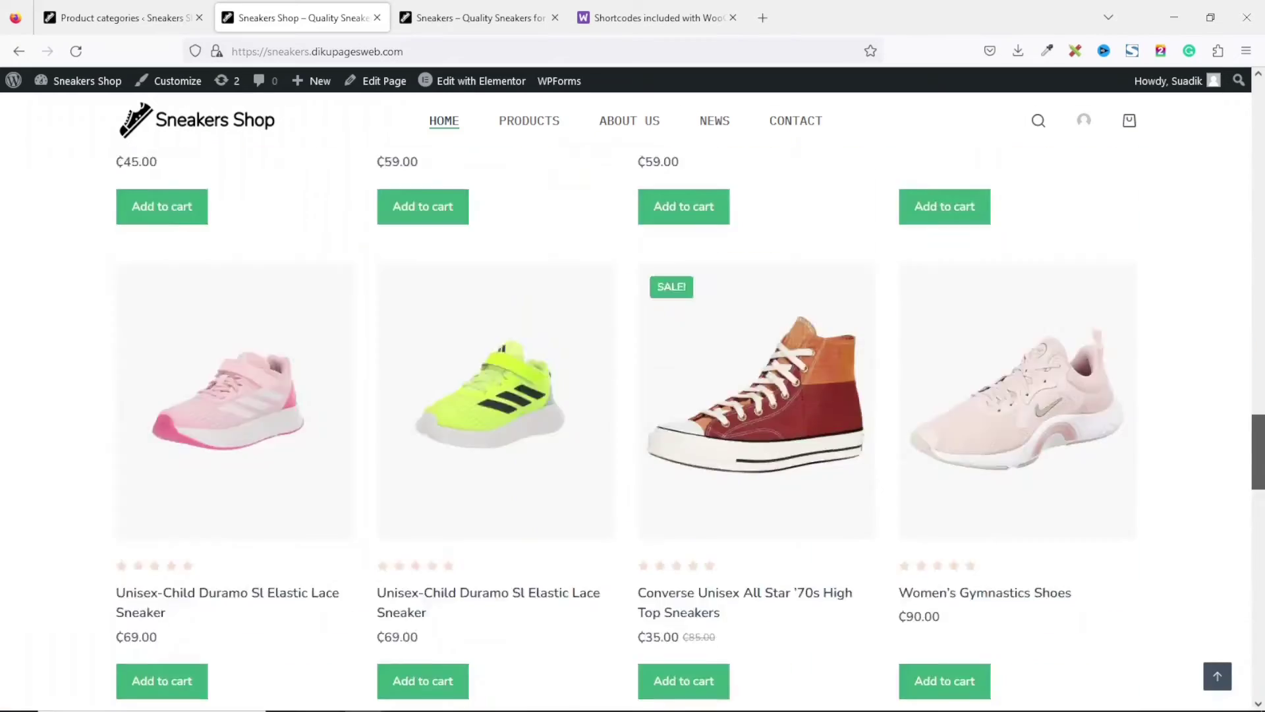
scroll(632, 429, up, 20)
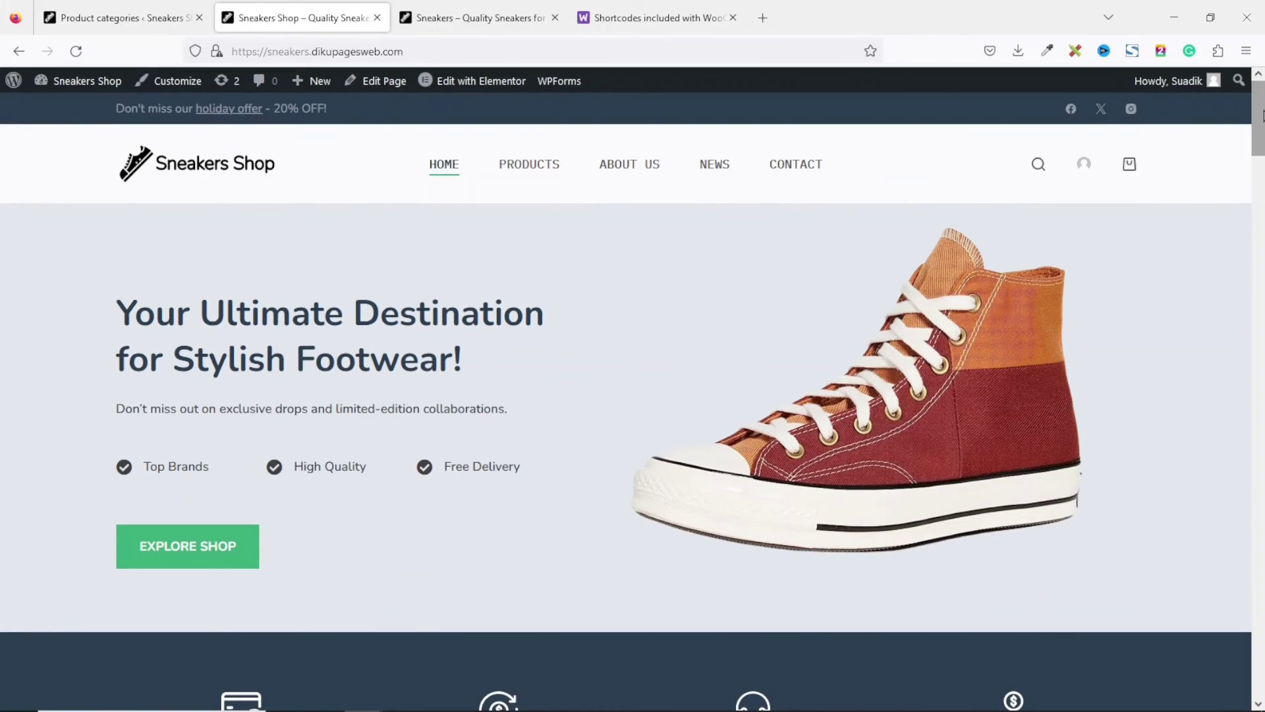